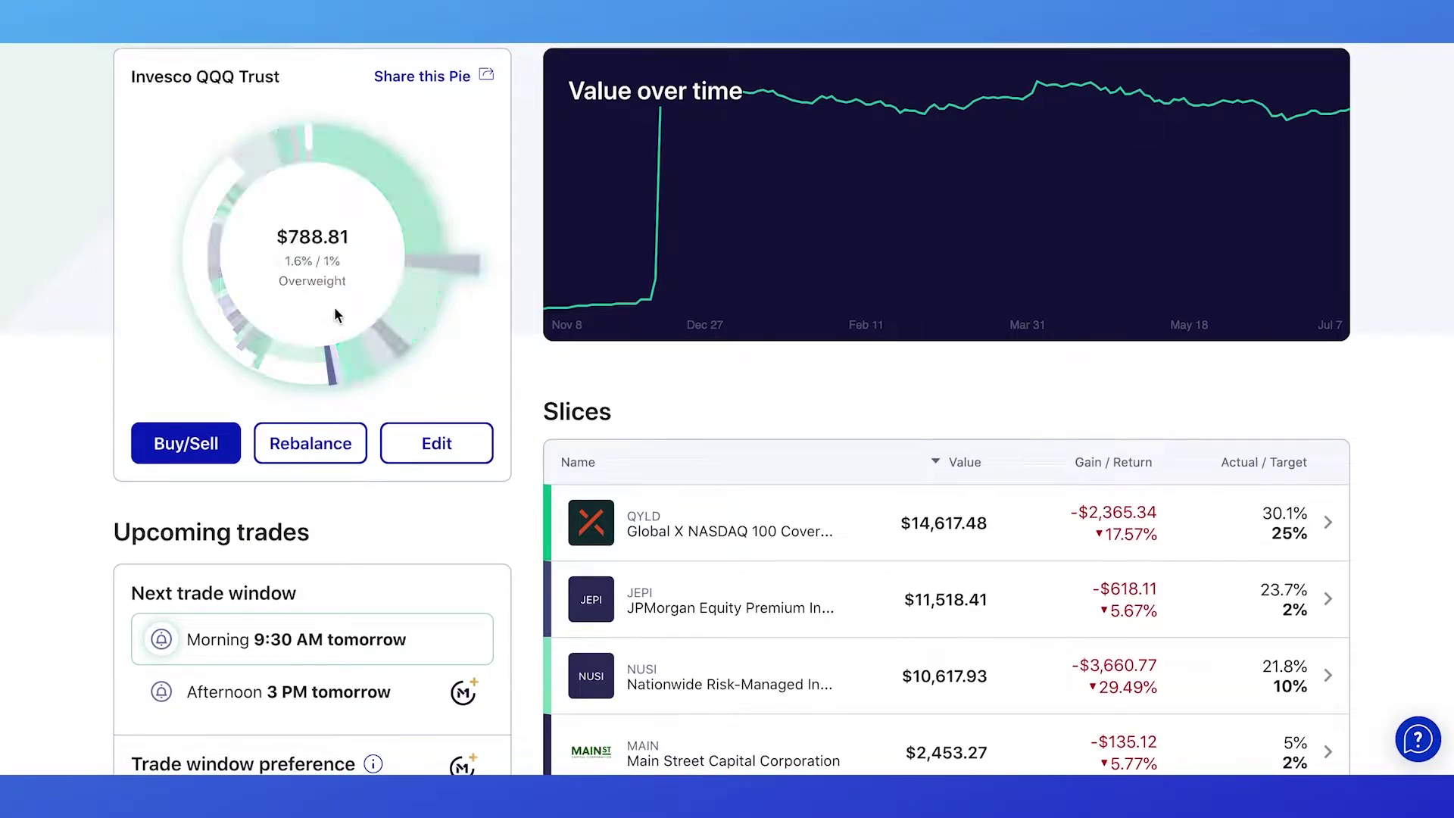
Step: Check the NUSI and QYLD slices of the M1 Finance portfolio pie chart
mouse_move(403, 315)
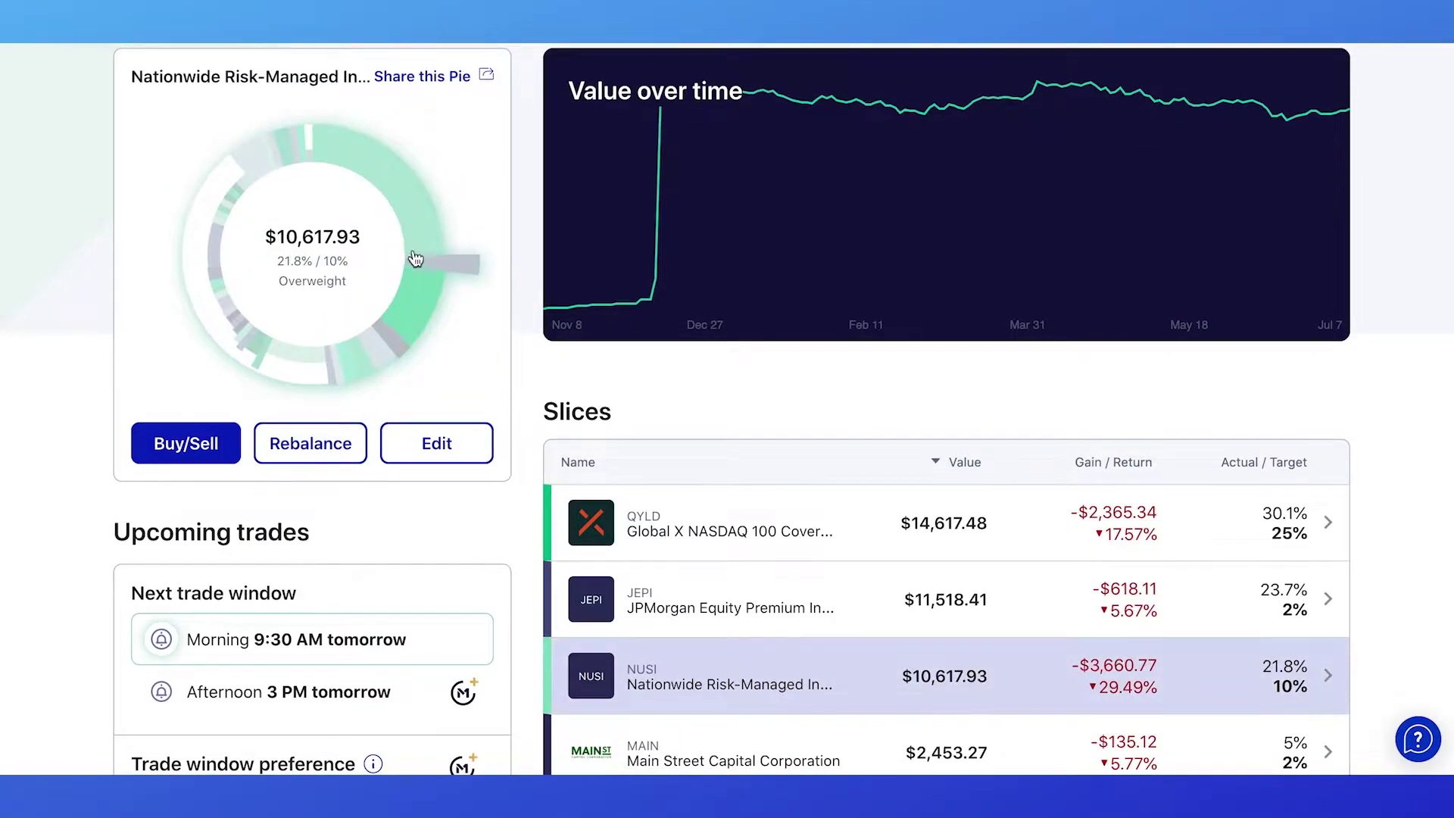
mouse_move(415, 242)
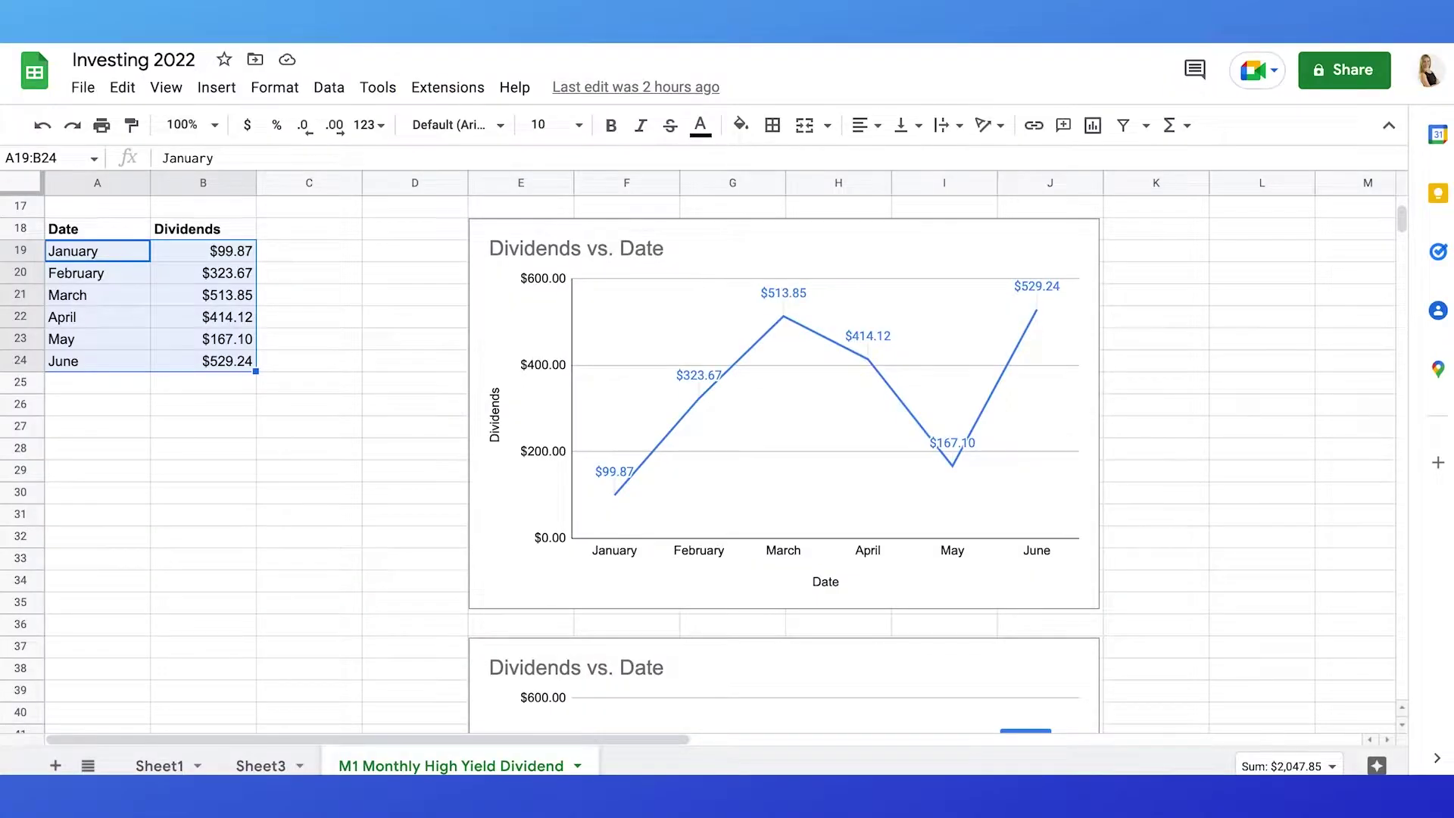
click(277, 272)
click(135, 253)
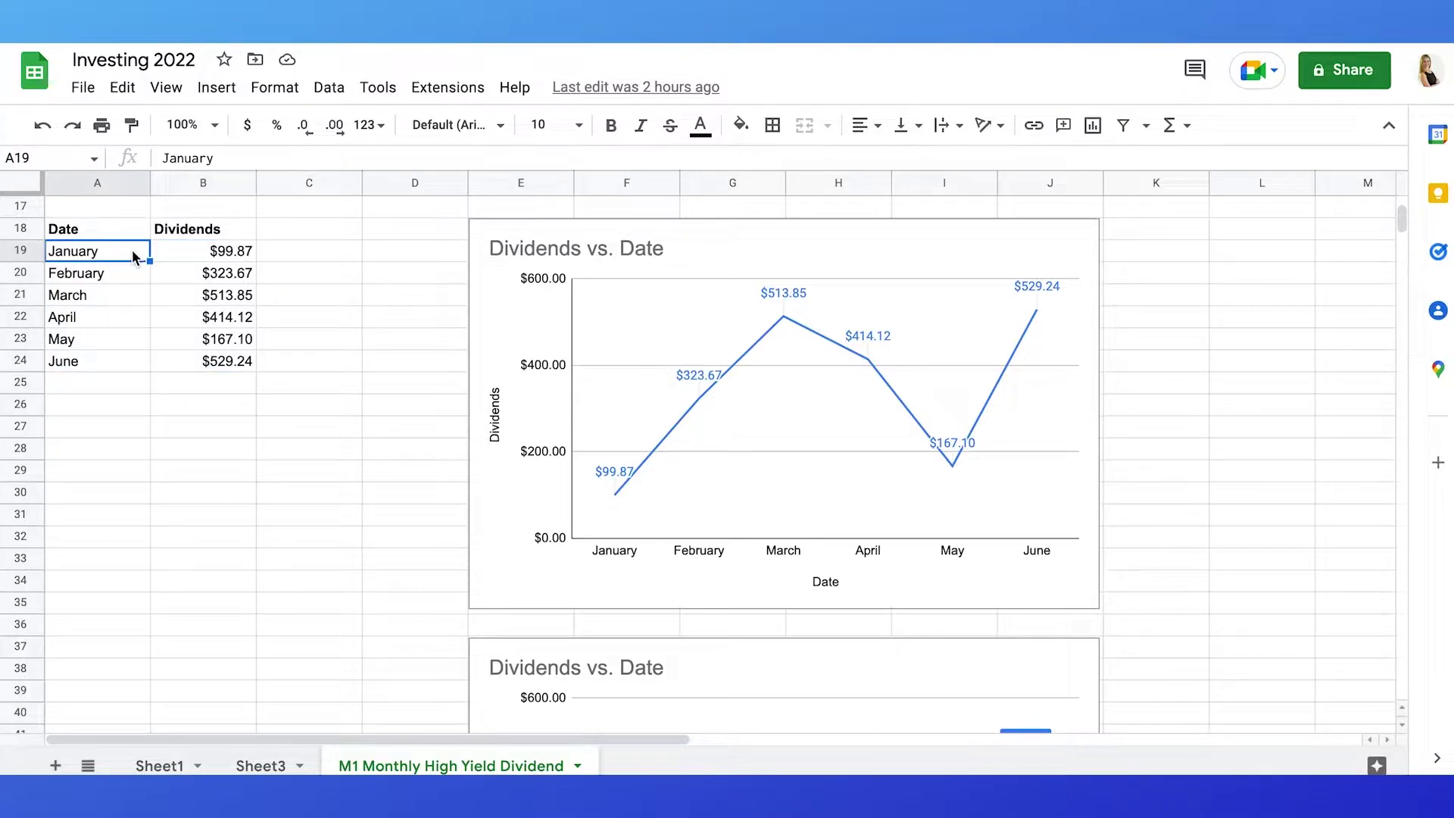
click(182, 258)
drag(182, 365, 117, 370)
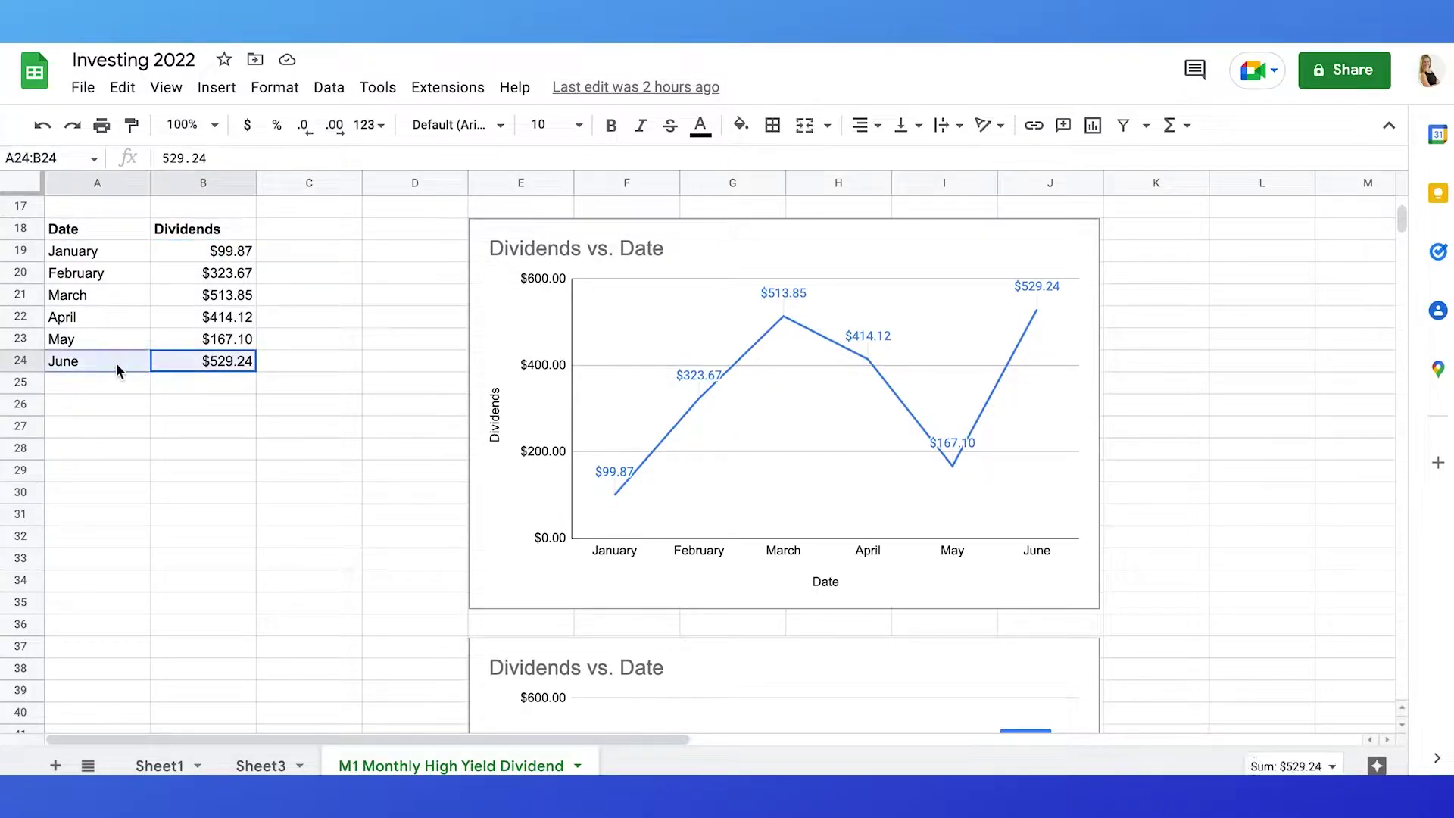
click(615, 126)
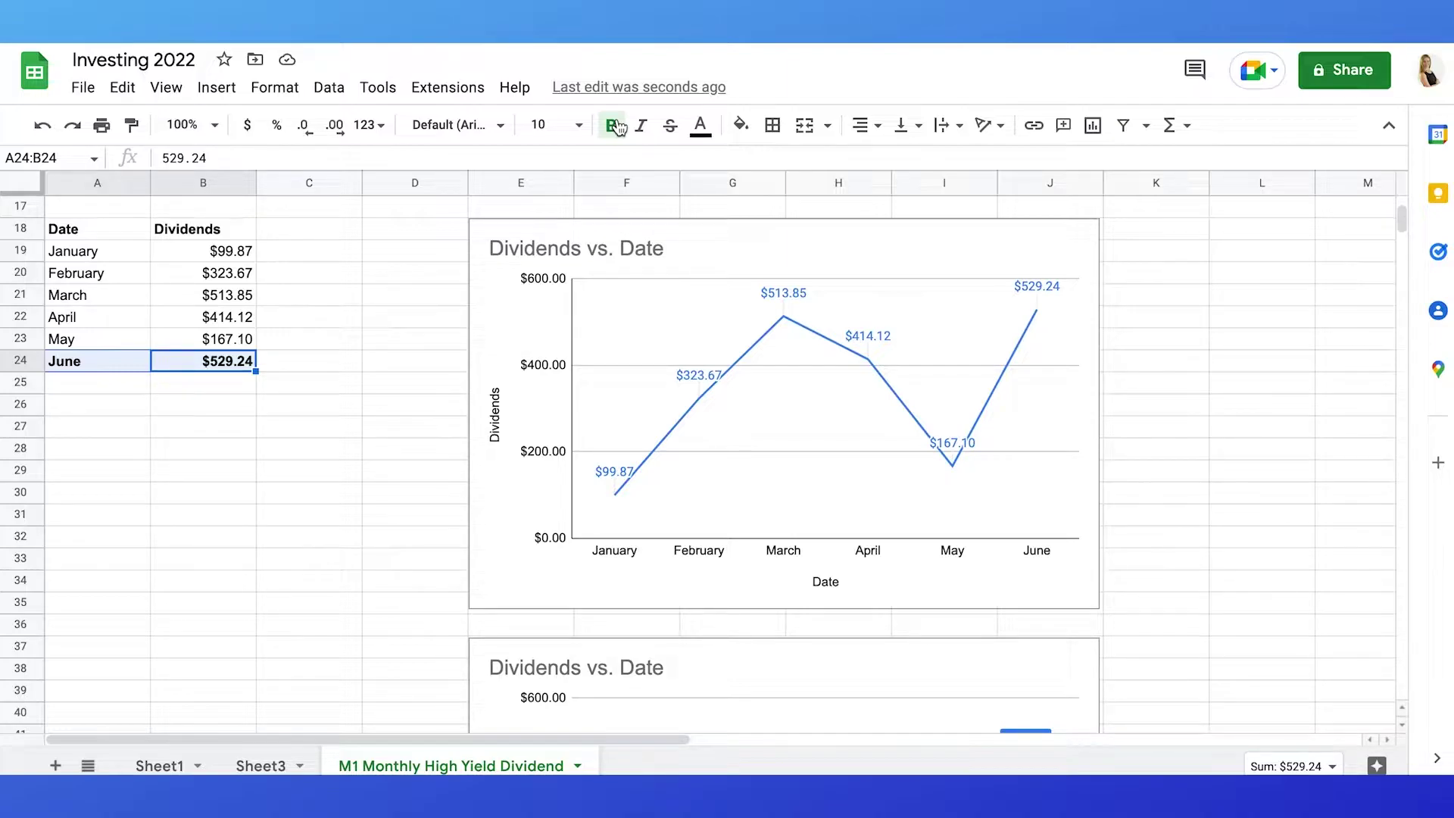
click(615, 126)
click(349, 393)
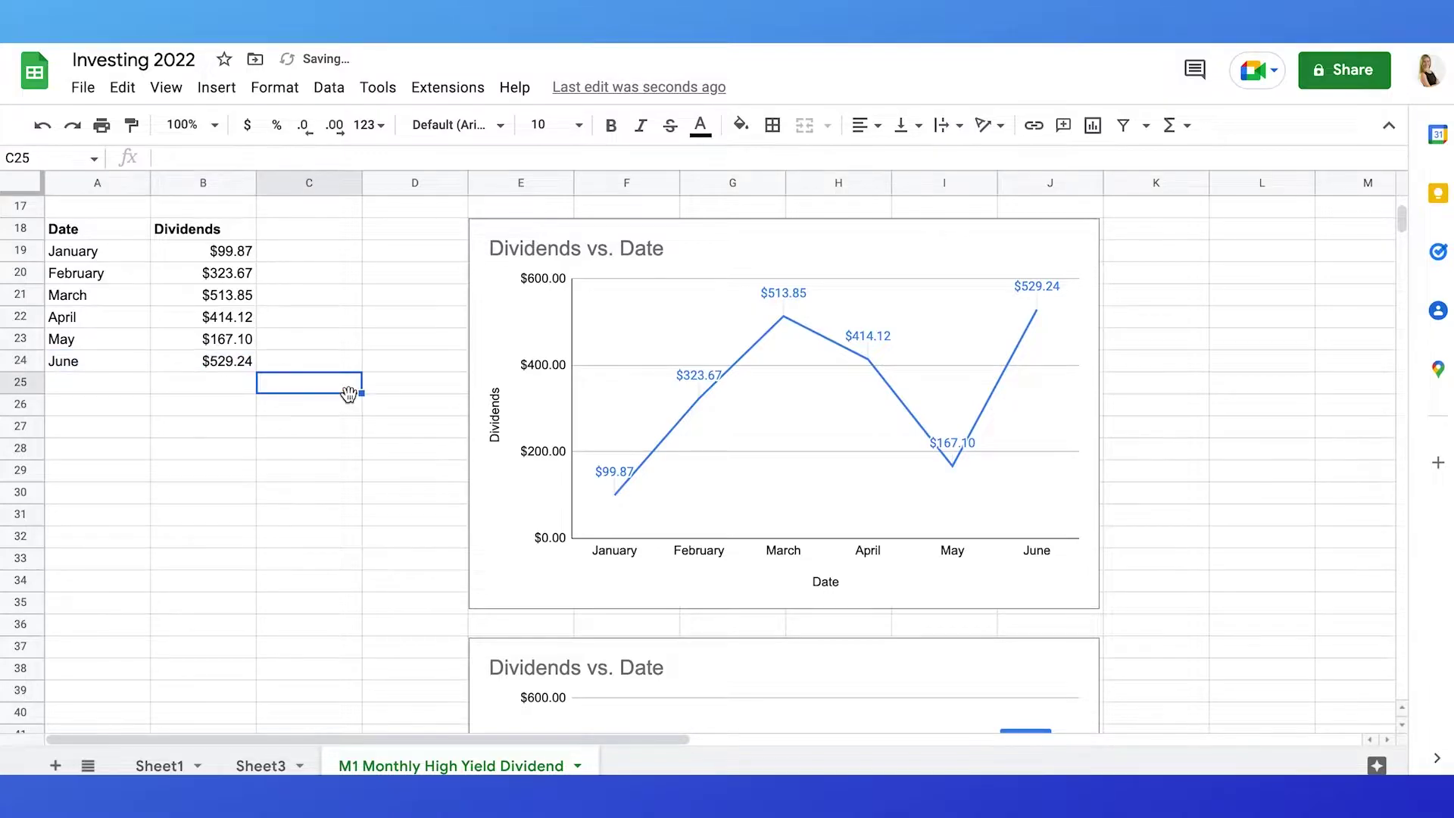
click(1067, 256)
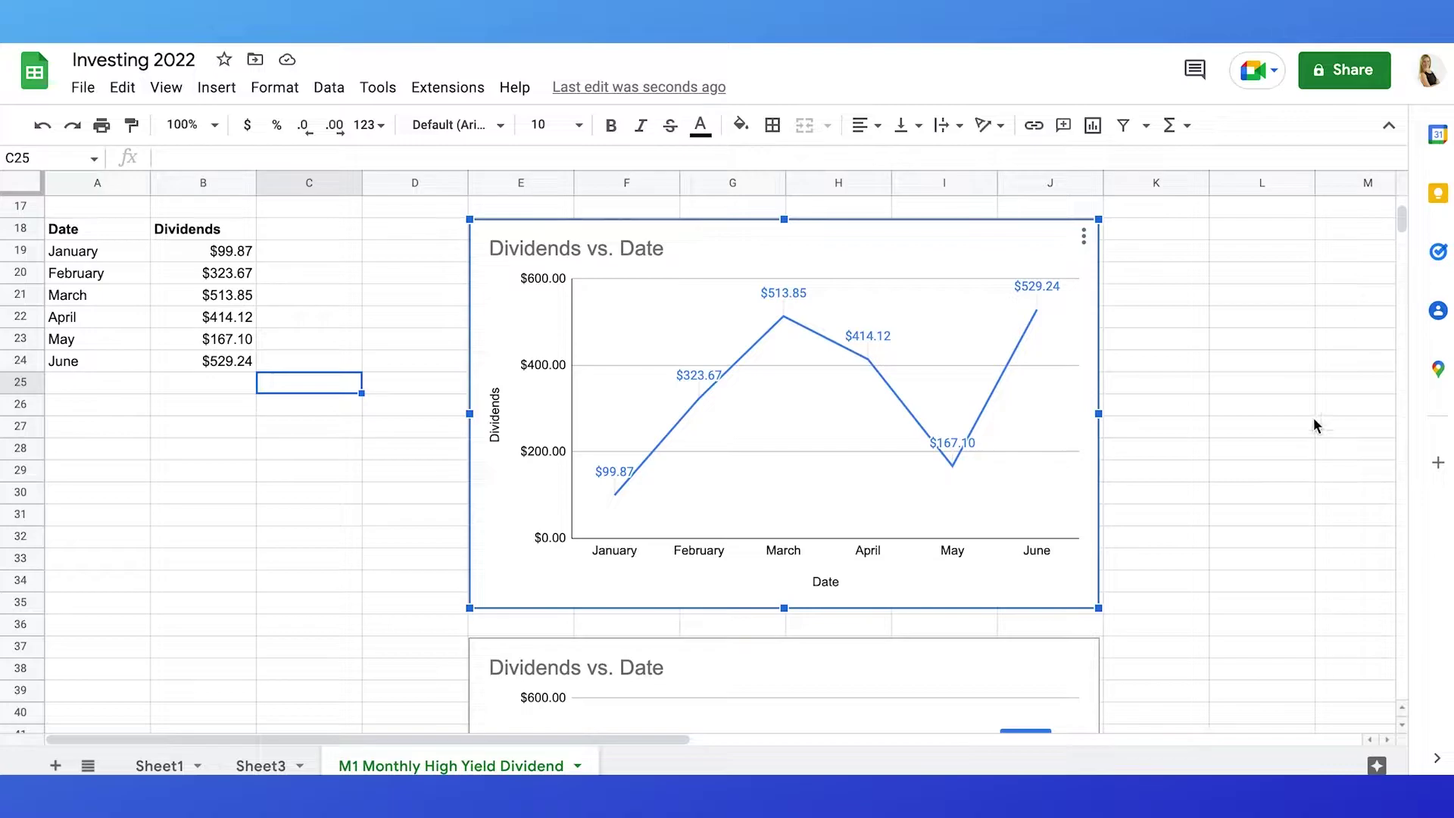
Step: Scroll down to the dividends column chart and select it
scroll(1314, 428, down, 4)
scroll(1314, 426, down, 1)
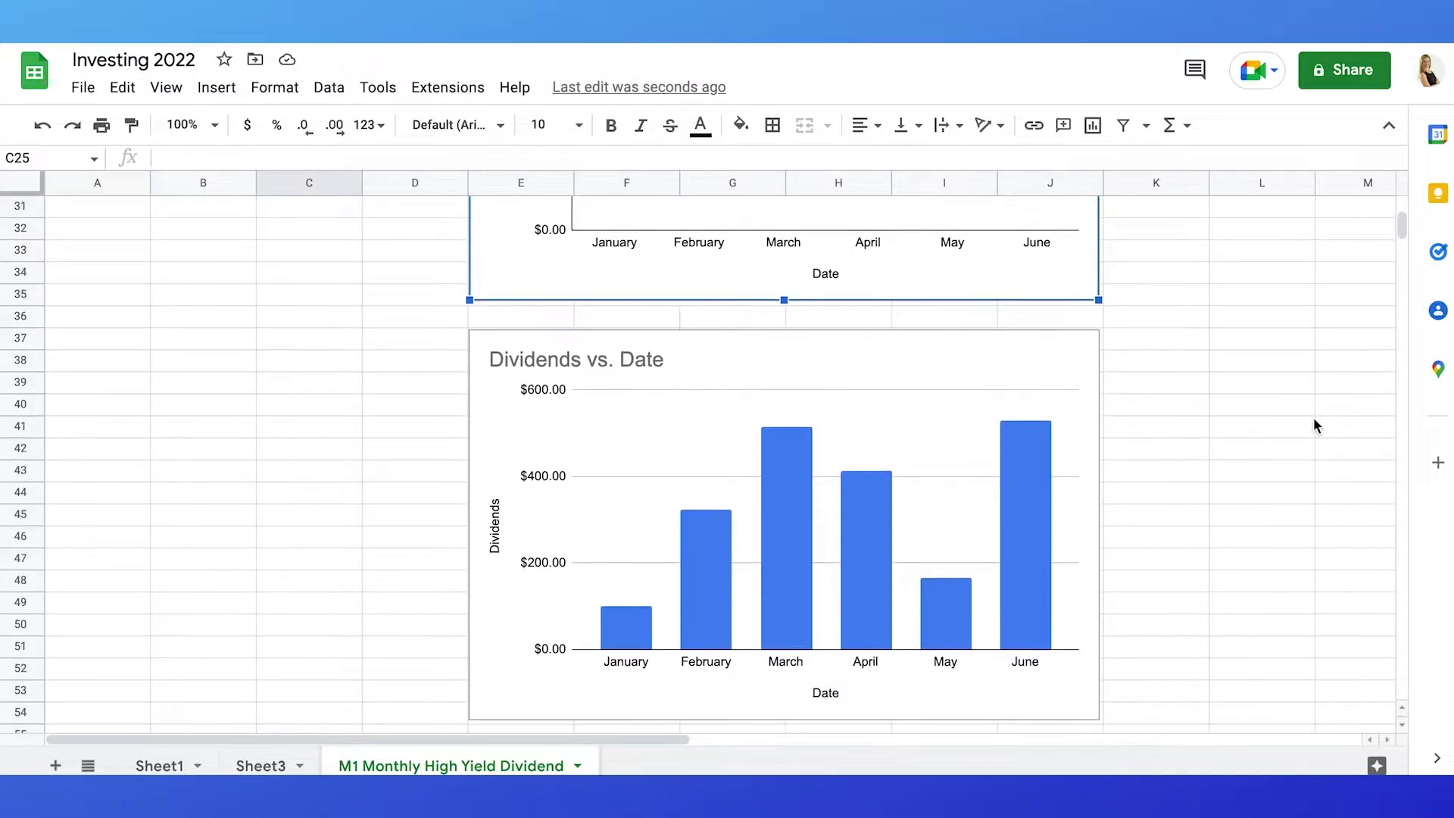
click(847, 409)
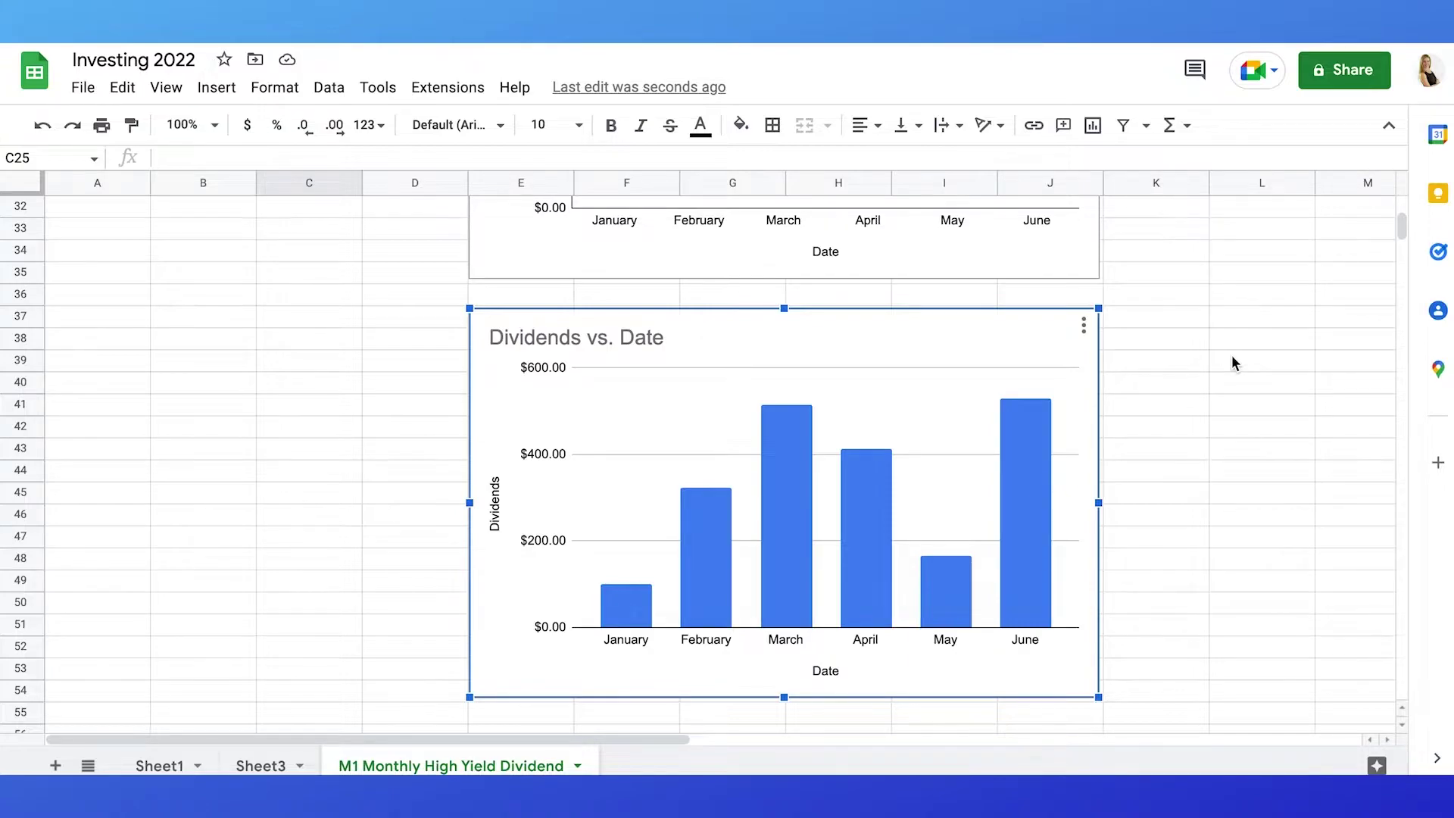
Step: Back at the top, select the High Yield Dividend Portfolio title and the Global X Nasdaq 100 name cell
scroll(1232, 357, up, 3)
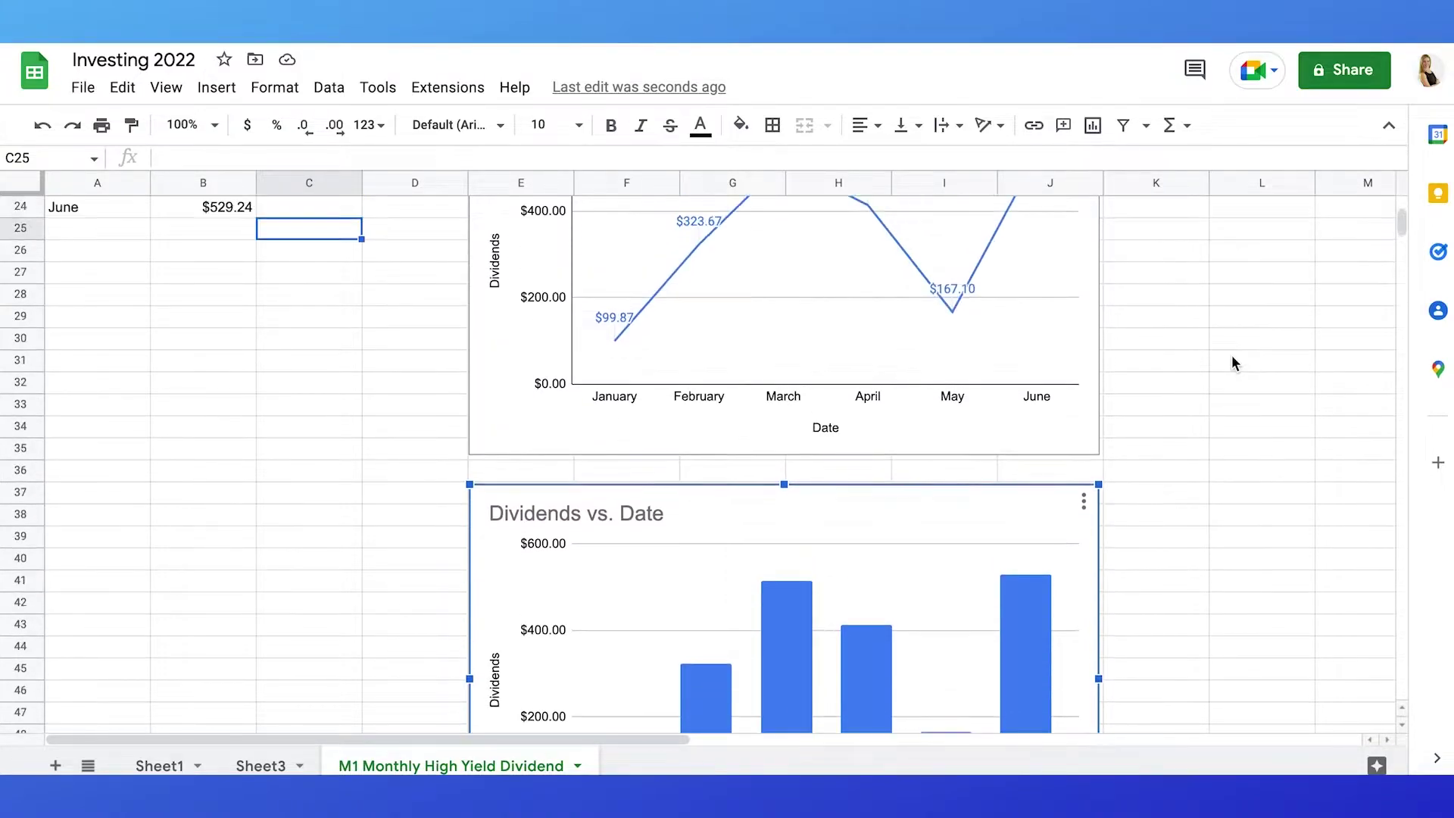
scroll(1232, 354, up, 2)
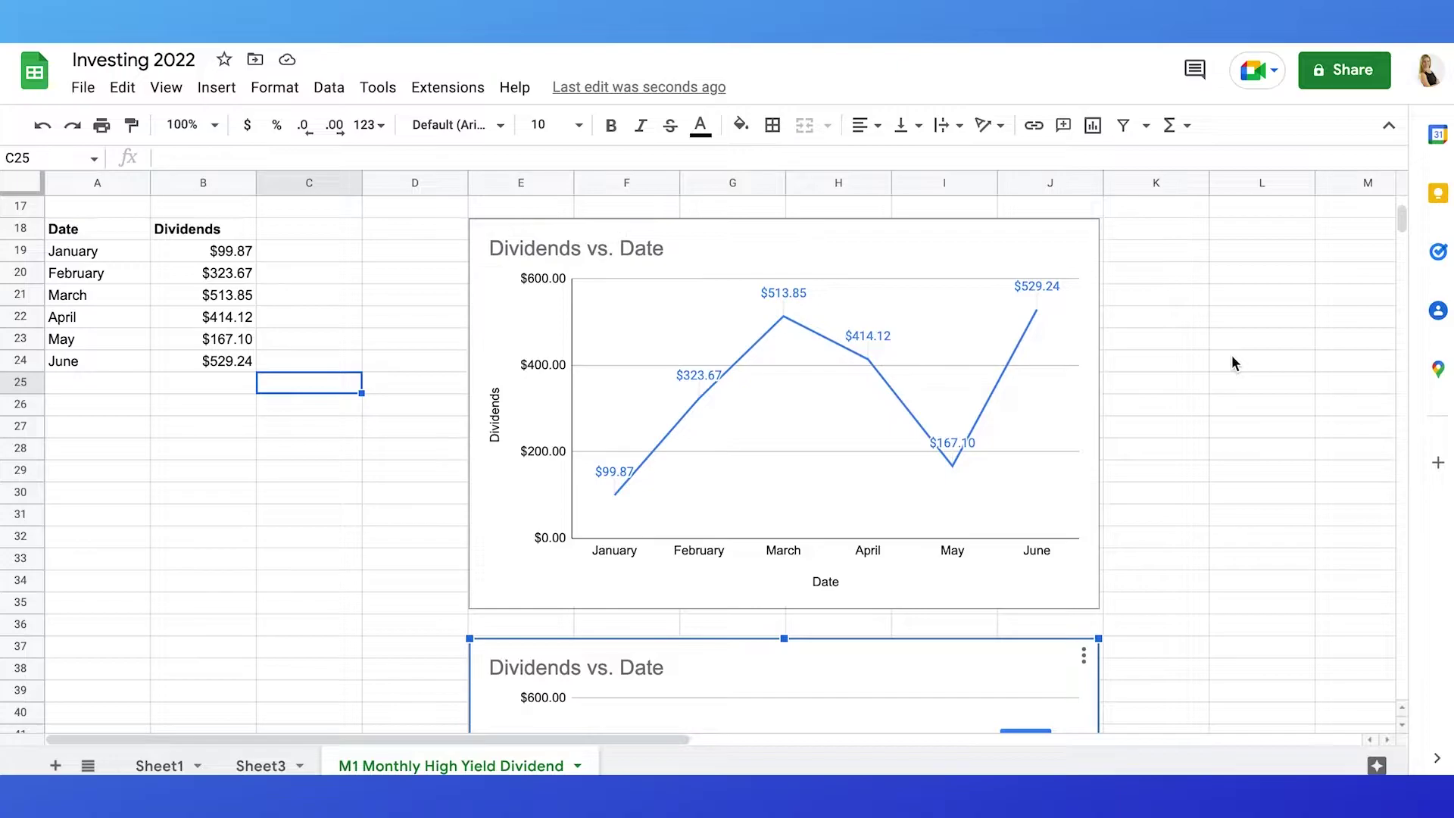
scroll(1231, 355, up, 3)
scroll(1232, 362, up, 3)
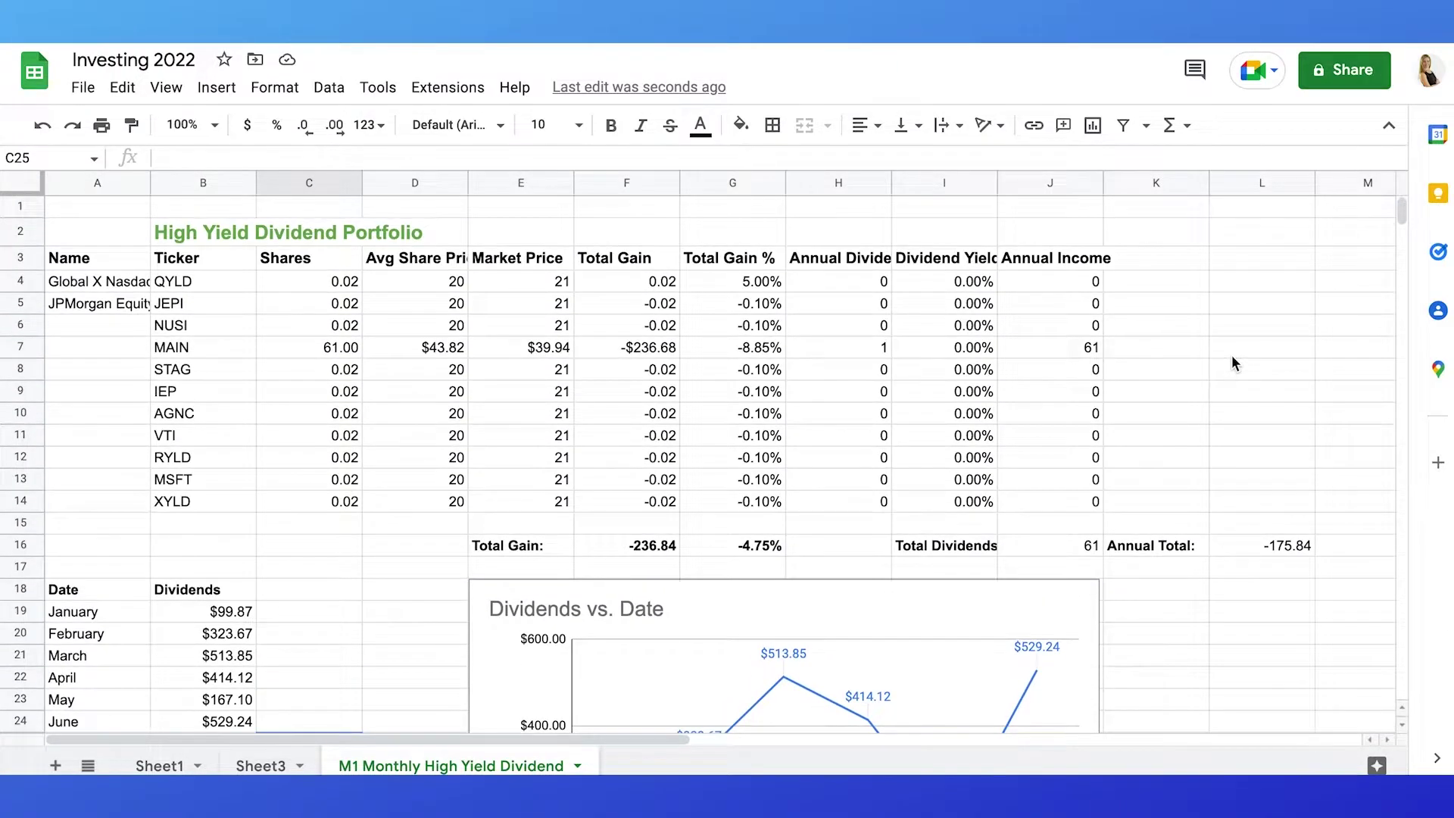
click(244, 233)
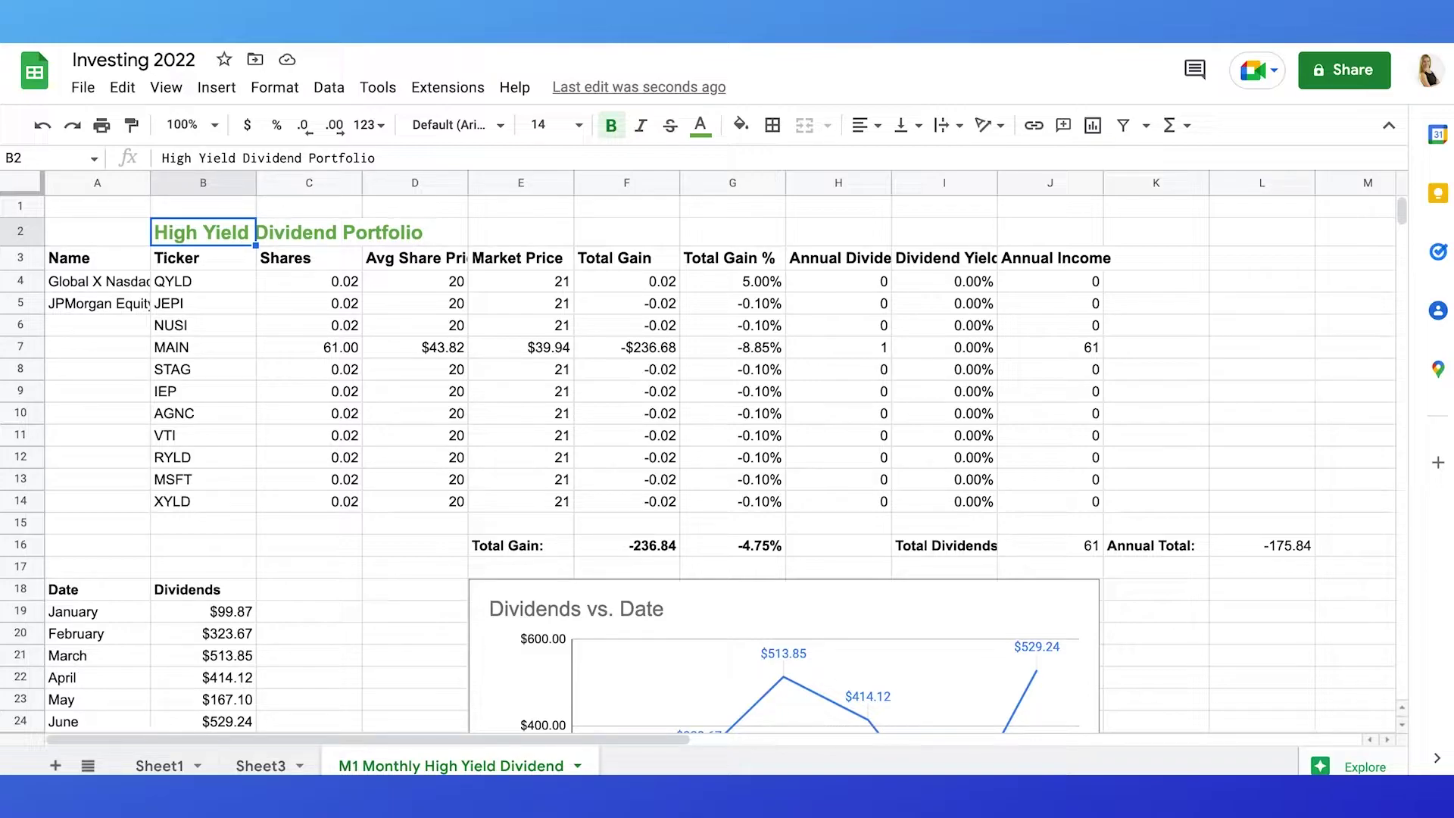
click(89, 285)
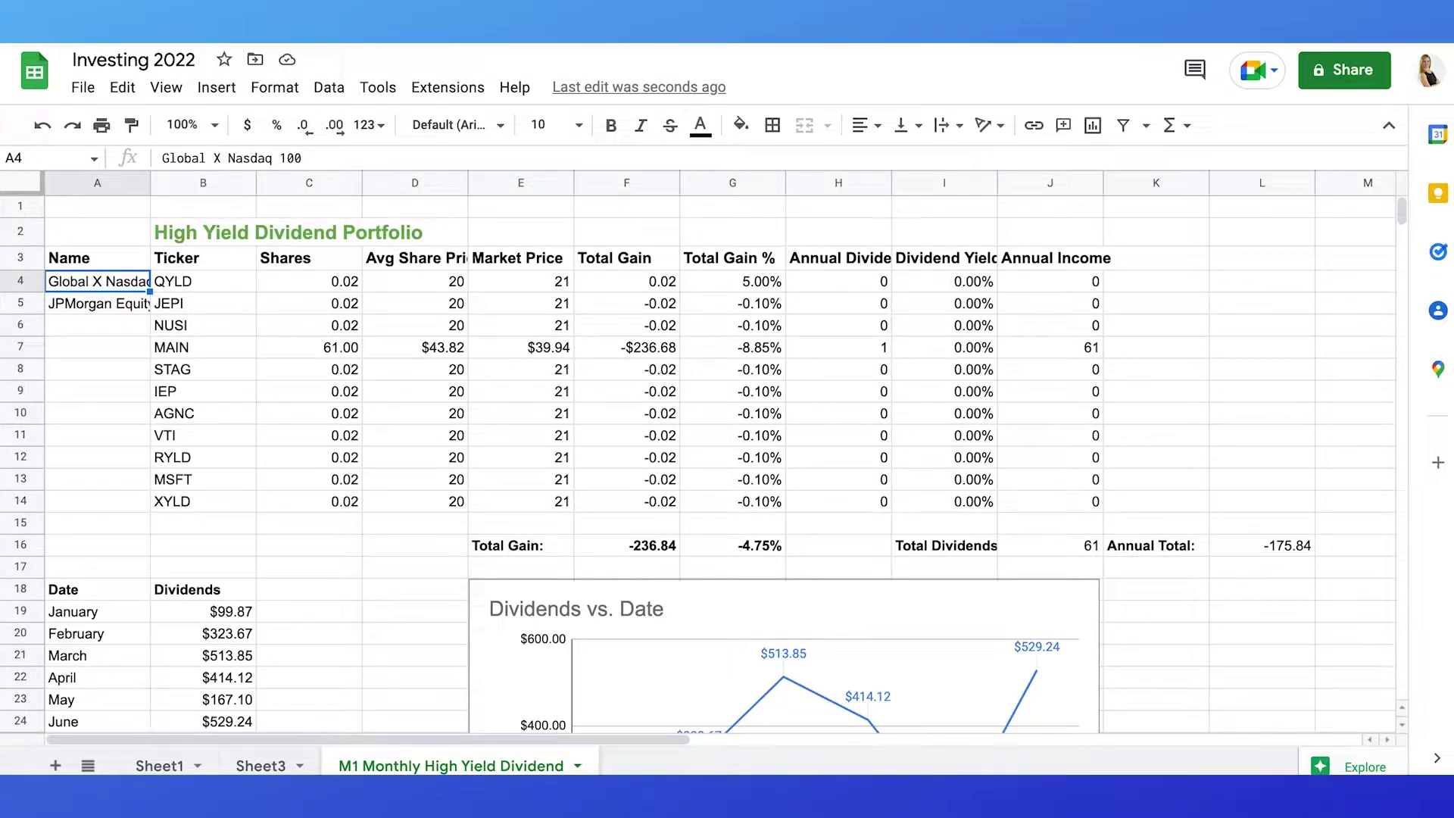
scroll(1271, 443, down, 4)
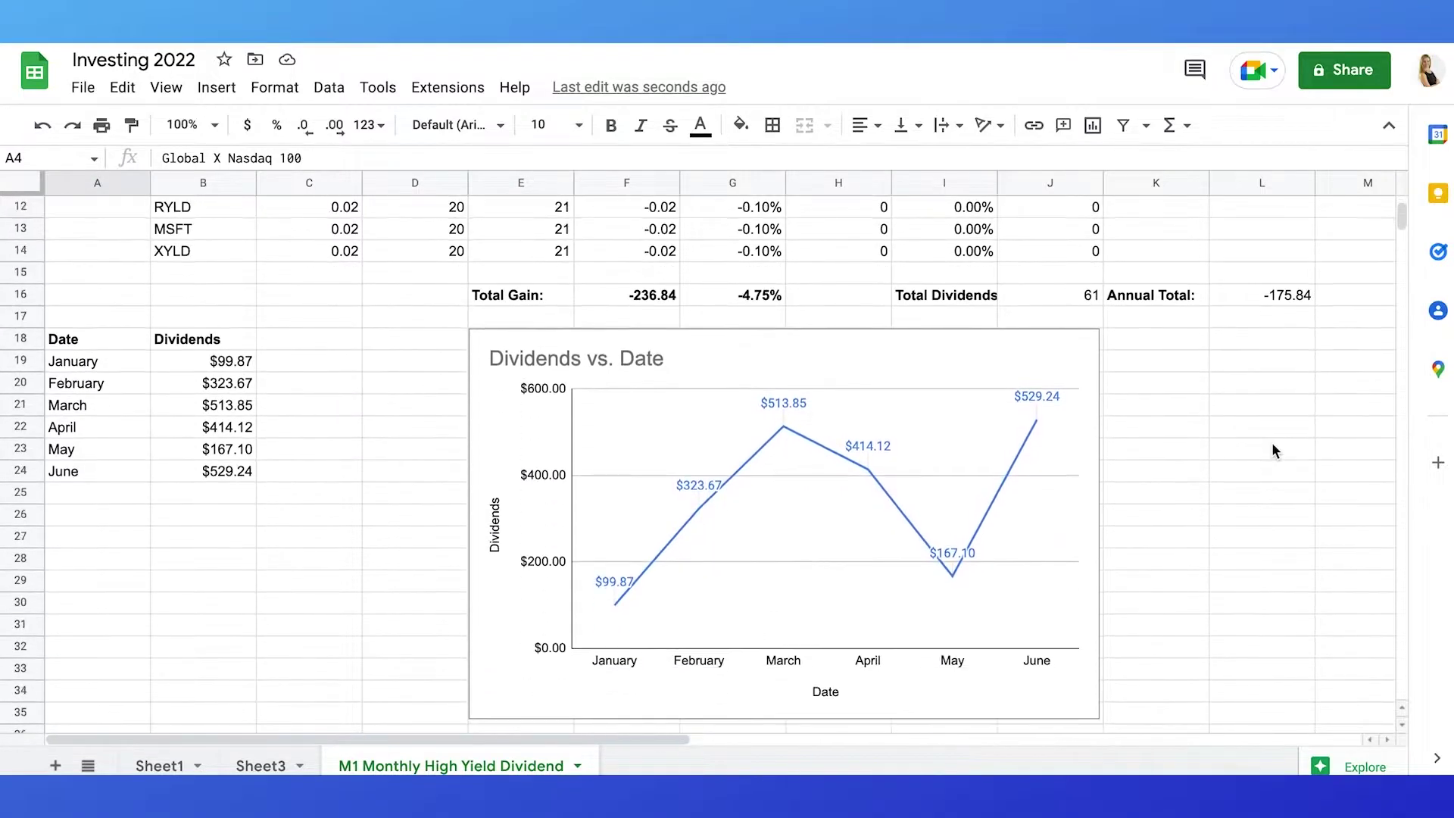
scroll(1273, 445, down, 2)
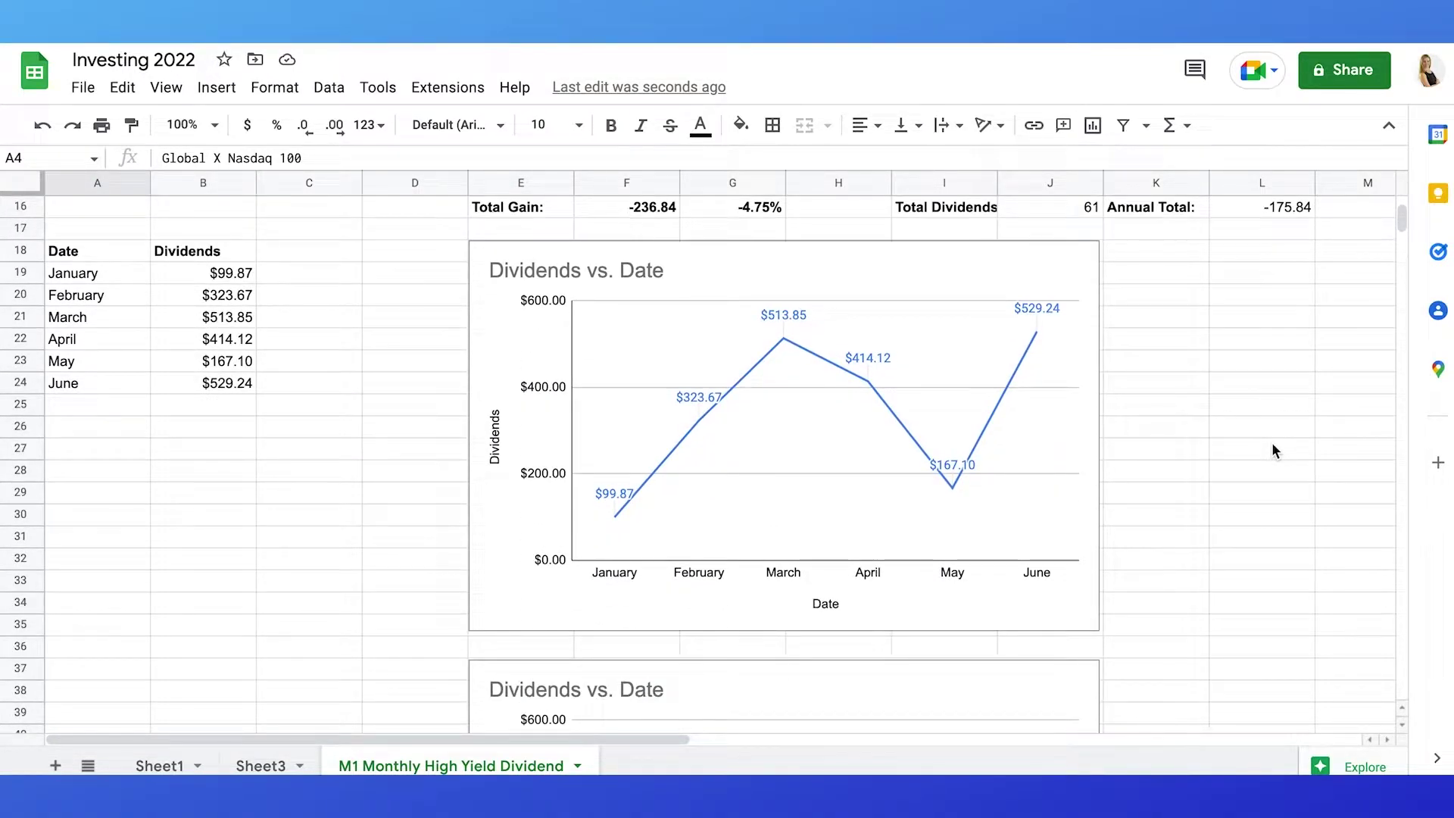
scroll(1272, 450, down, 1)
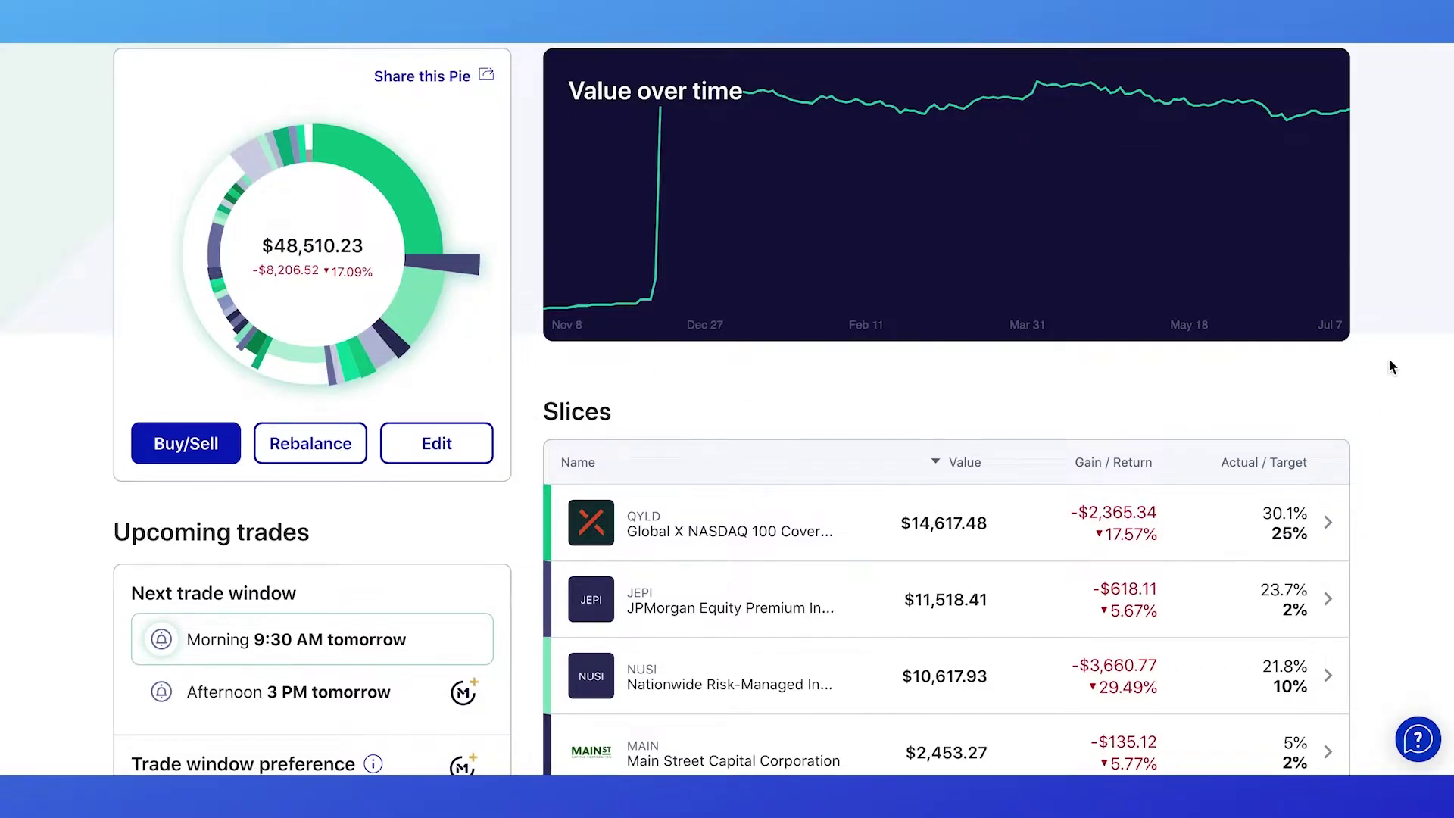
Step: Browse M1's Slices table, where QYLD leads at $14,617.48 (30.1% vs 25% target)
scroll(1390, 366, down, 3)
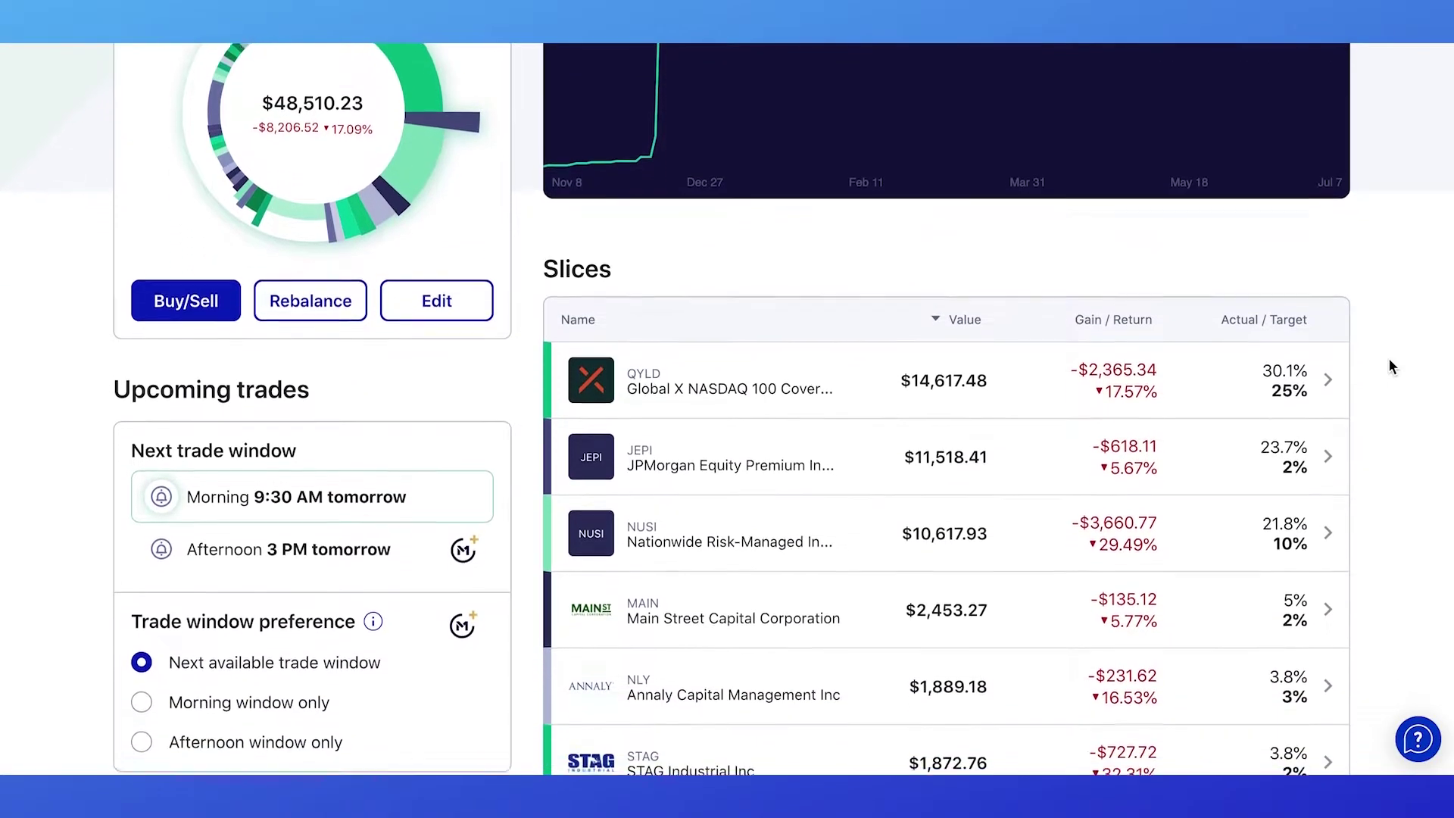
scroll(1390, 367, down, 3)
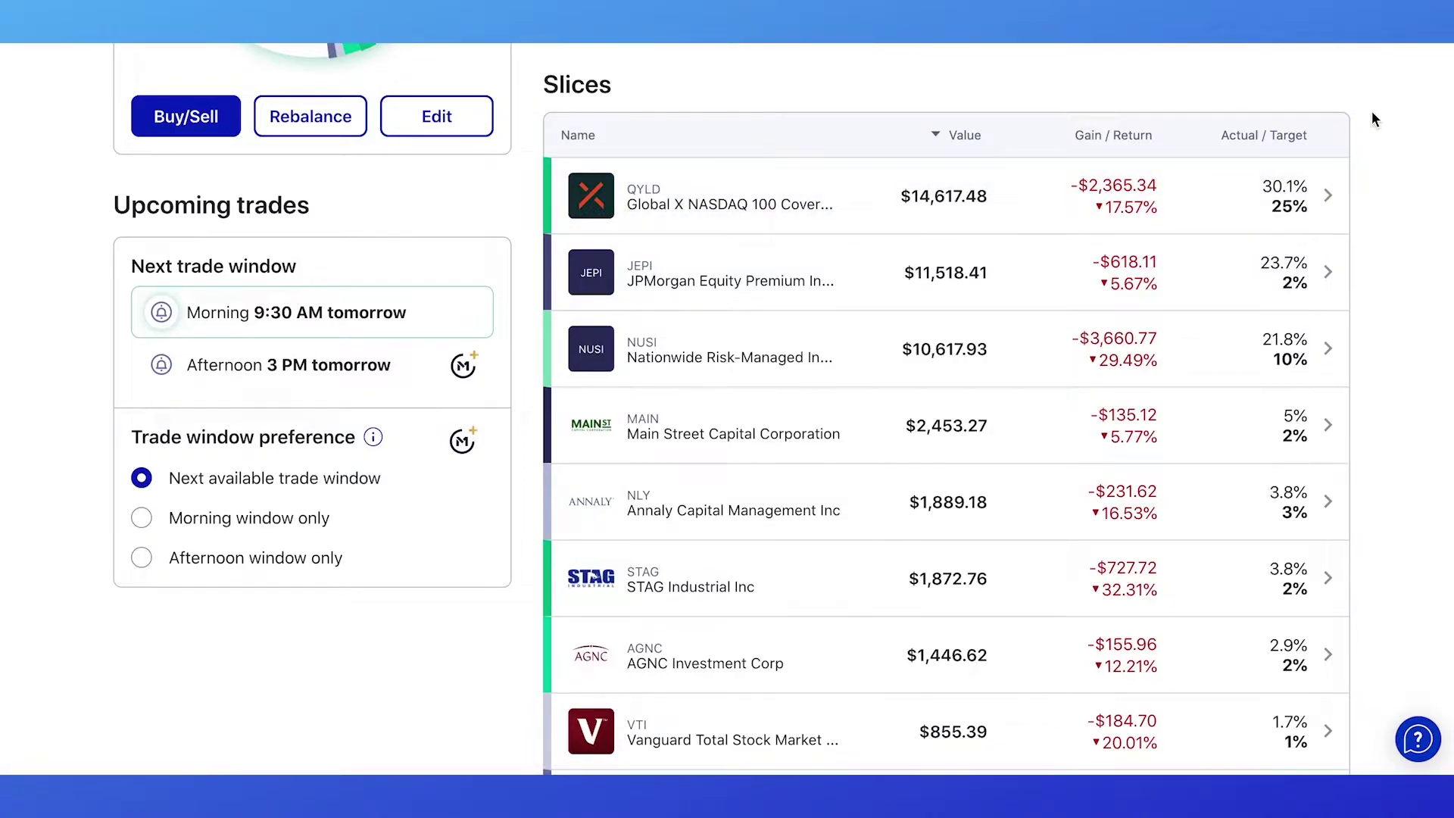
scroll(1371, 114, up, 4)
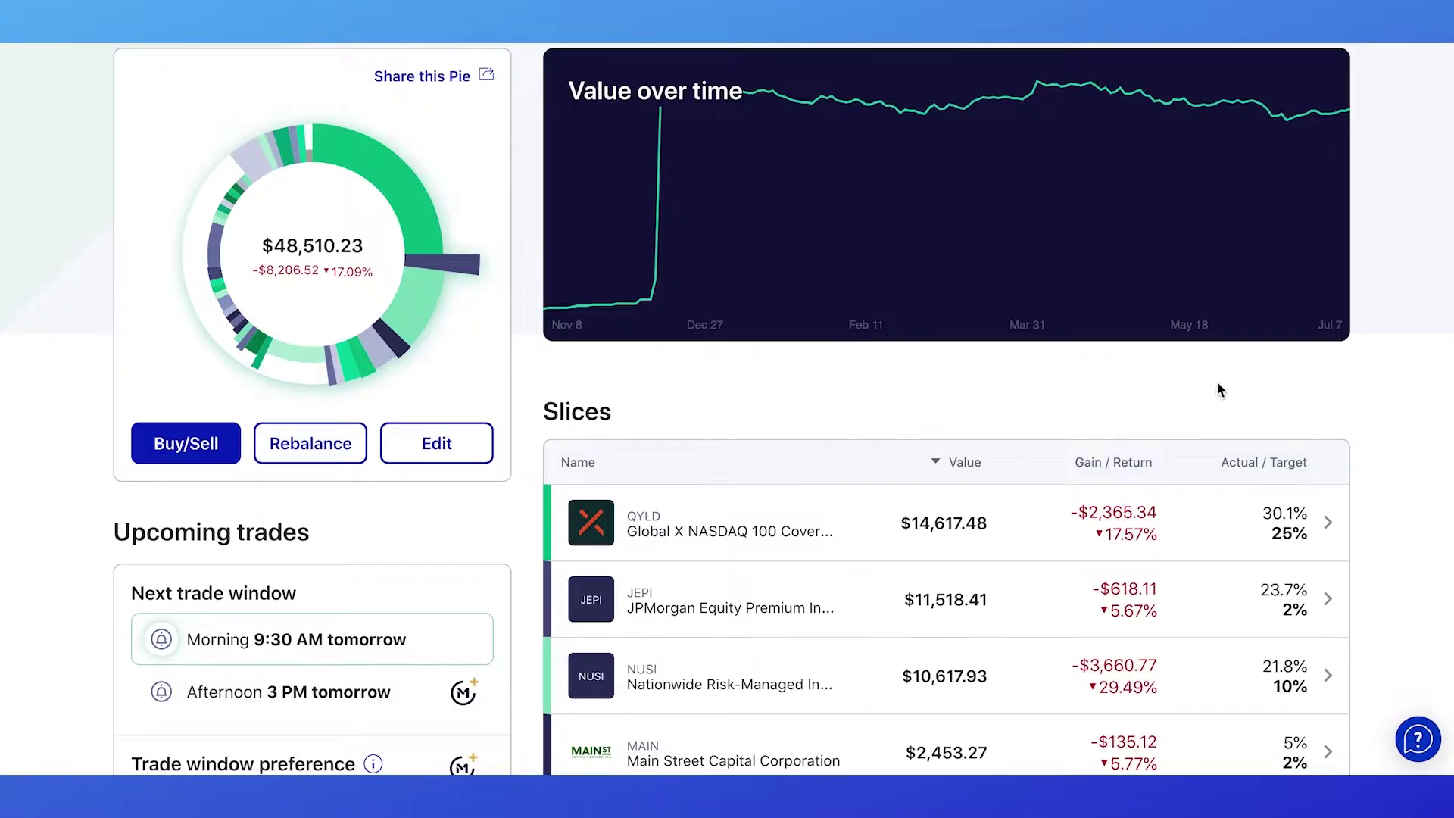
scroll(1390, 367, down, 2)
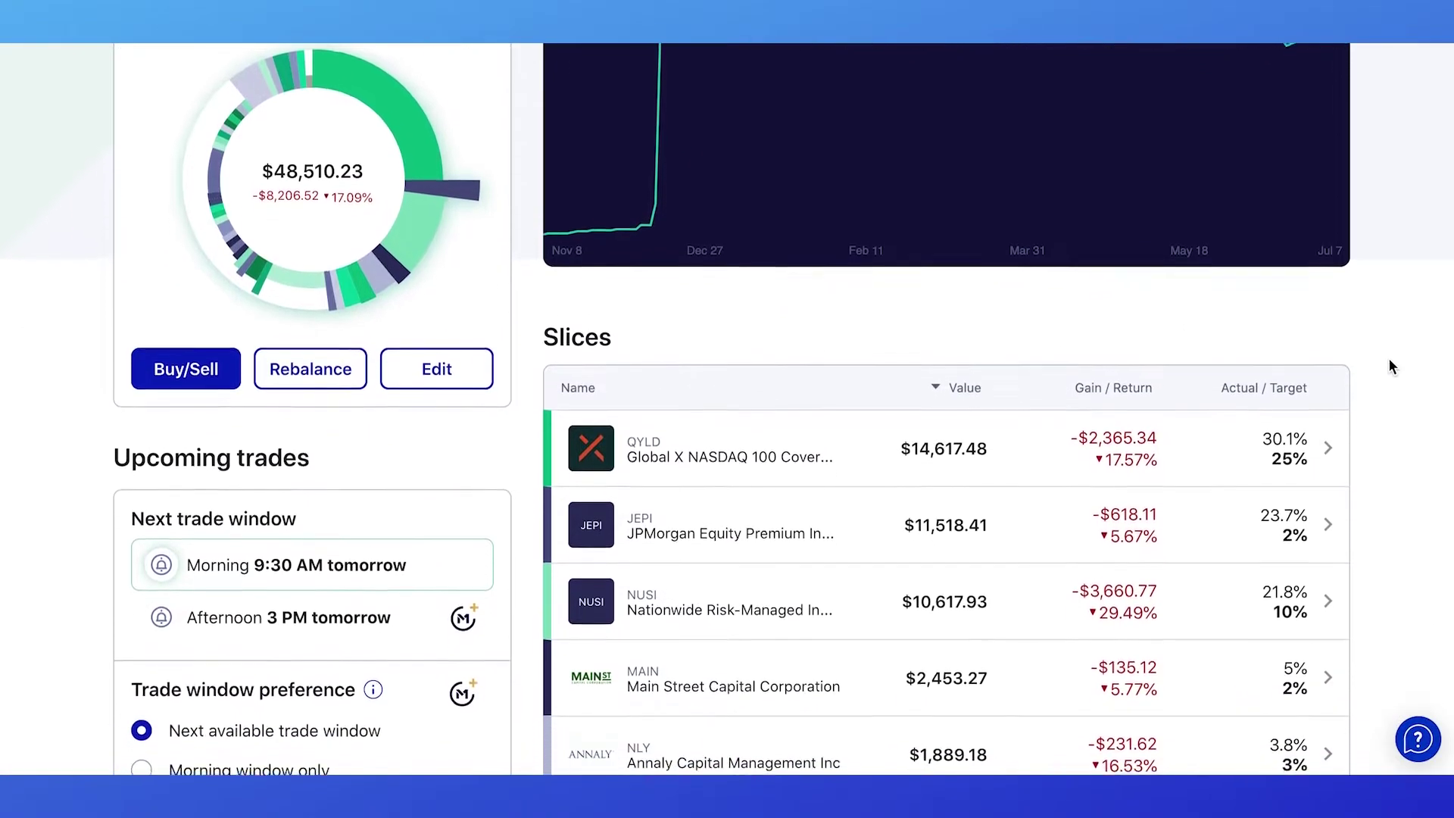
scroll(1390, 362, down, 3)
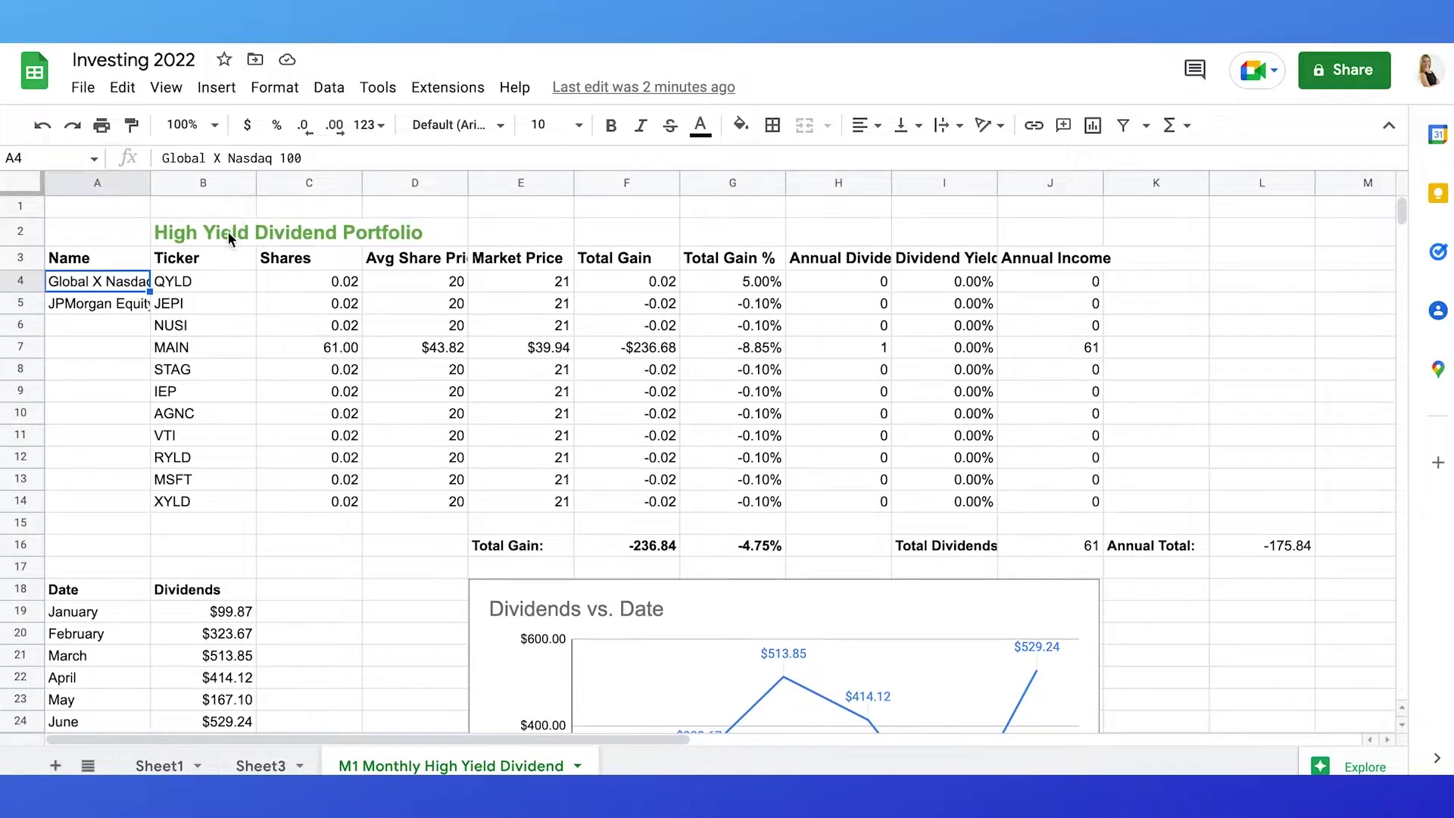
Step: Inspect the portfolio title cell's text, leaving it unchanged
click(227, 232)
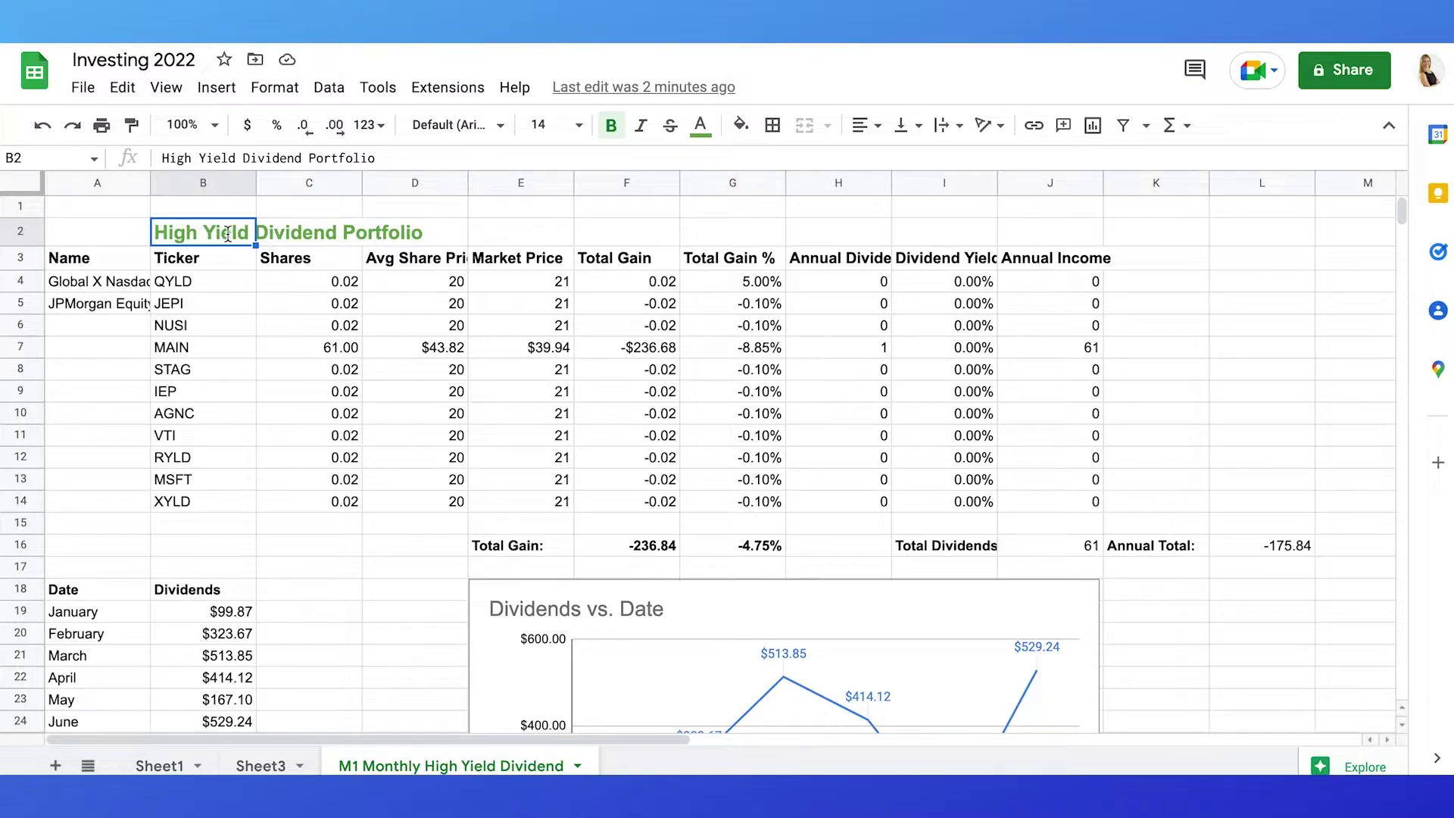
double_click(227, 233)
drag(440, 239, 146, 240)
click(104, 226)
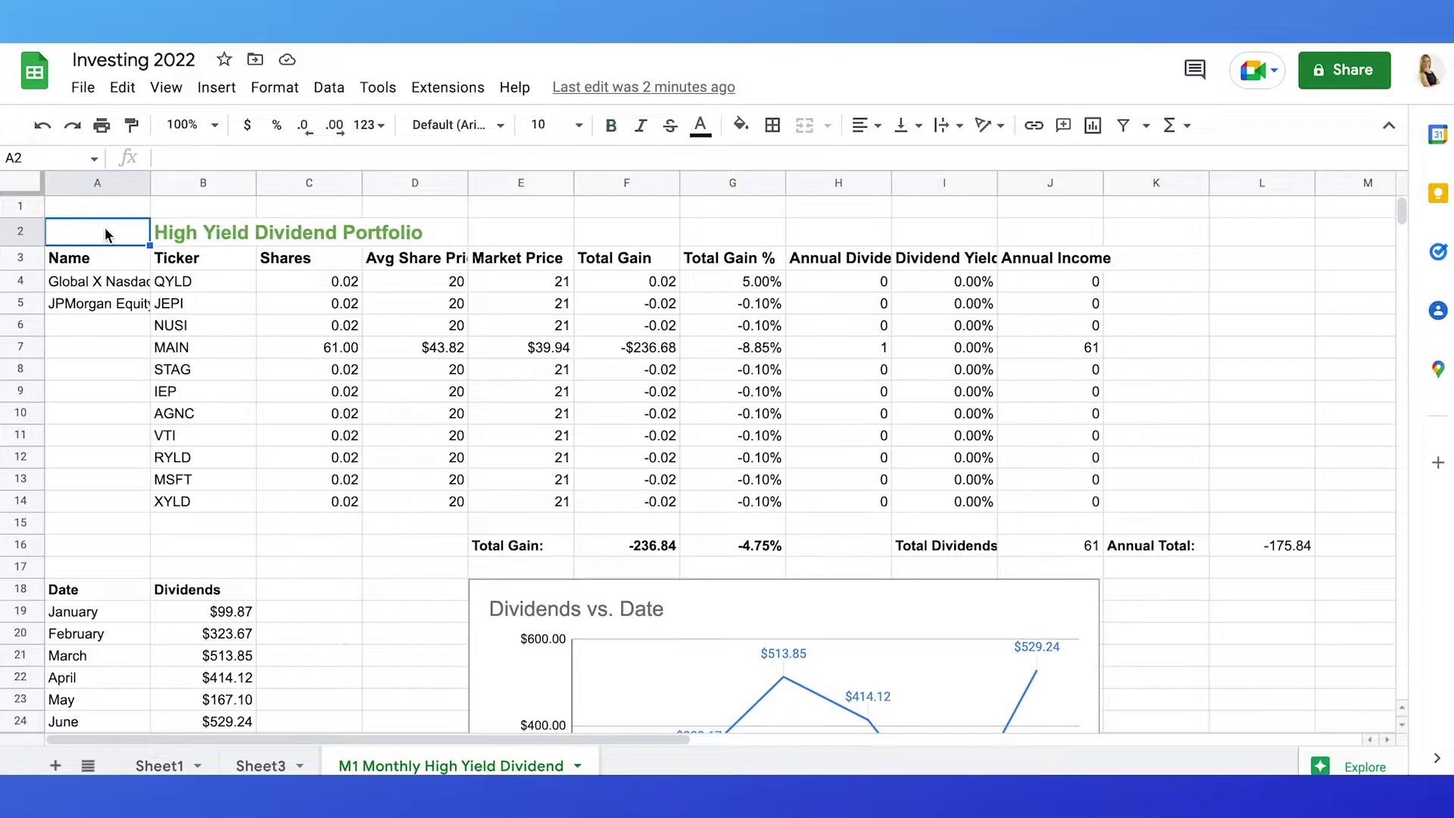
Step: Auto-fit column D to Avg Share Price and column H to Annual Dividend
click(115, 252)
click(204, 256)
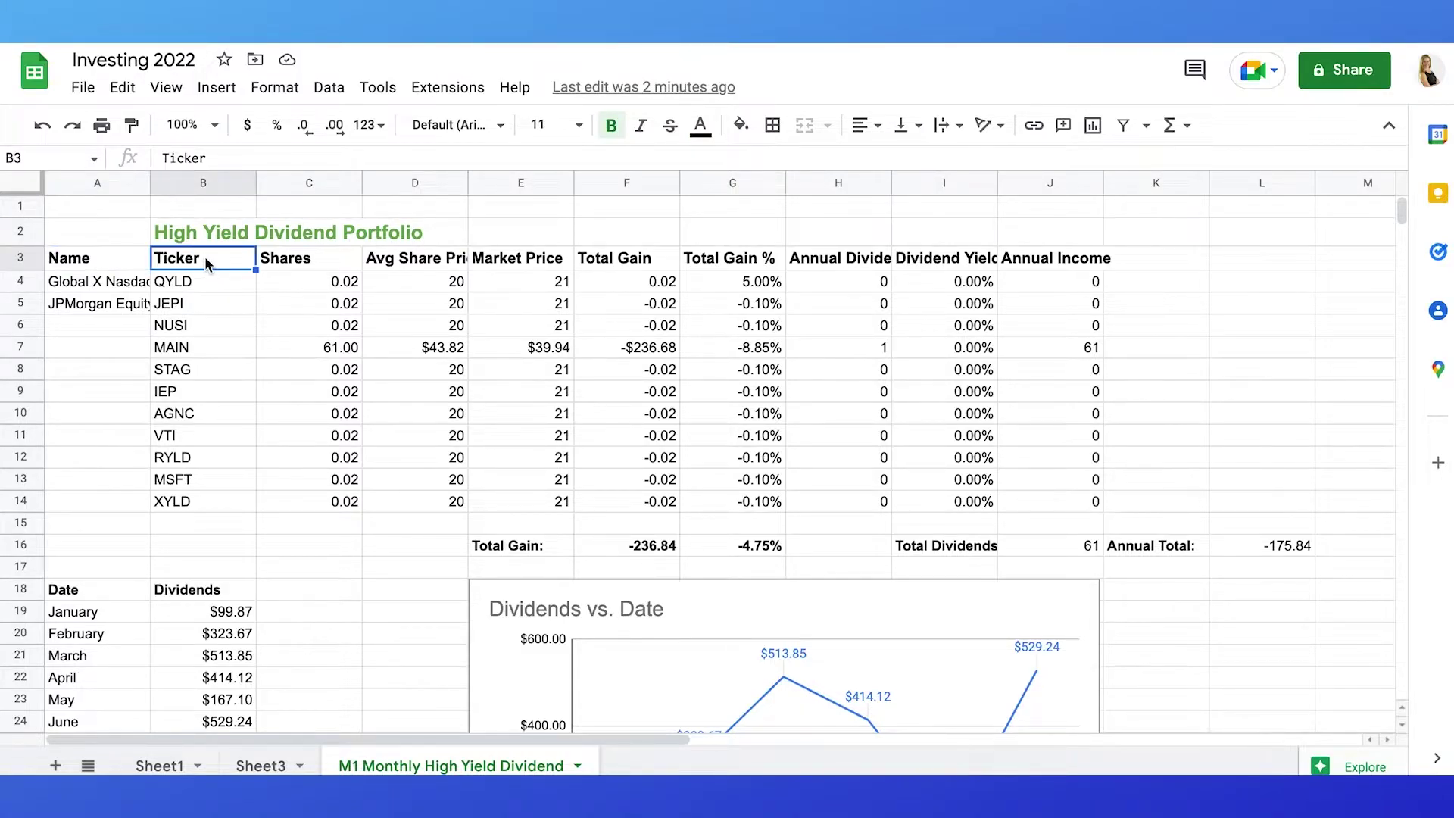
click(333, 264)
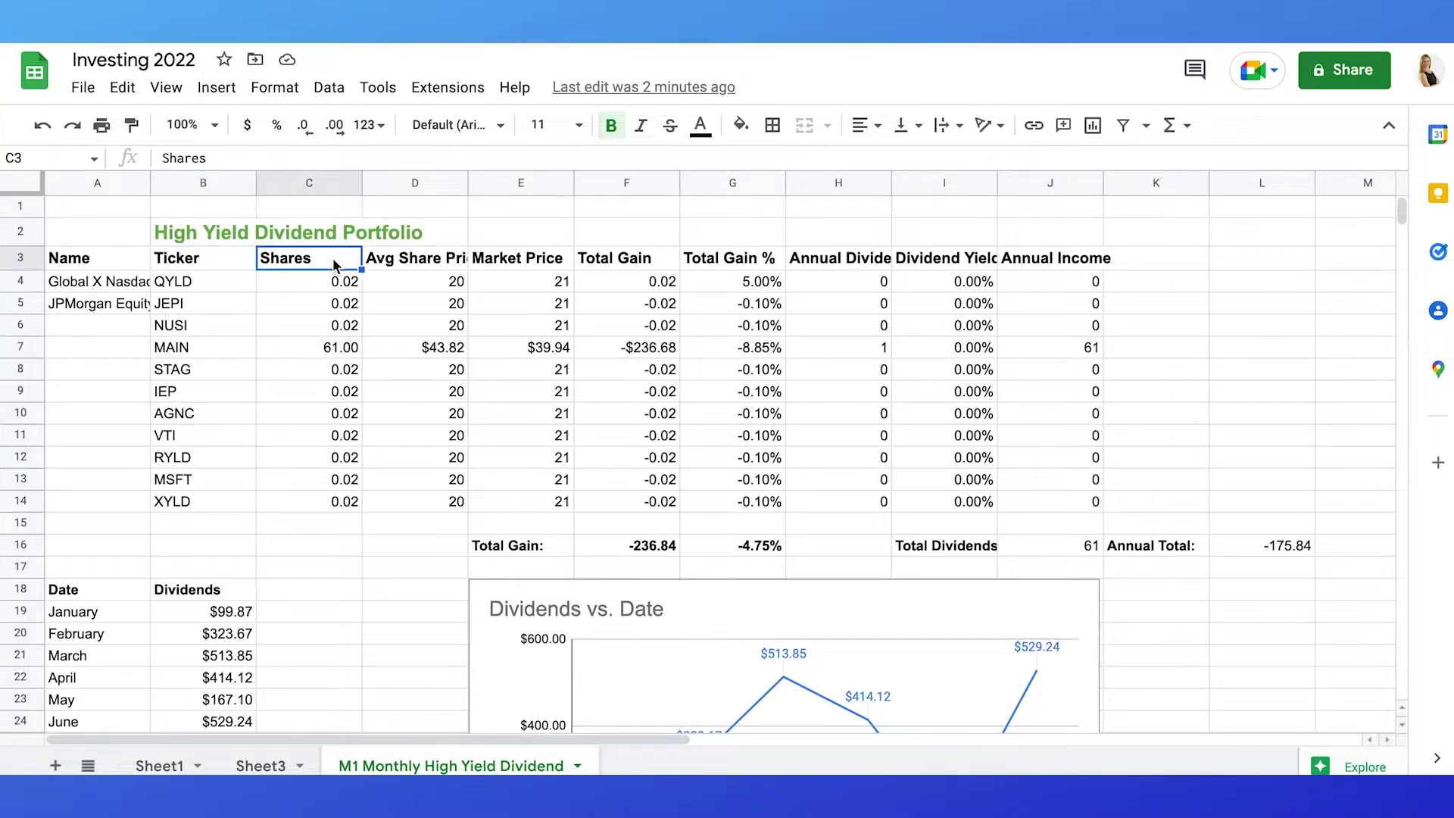
click(408, 259)
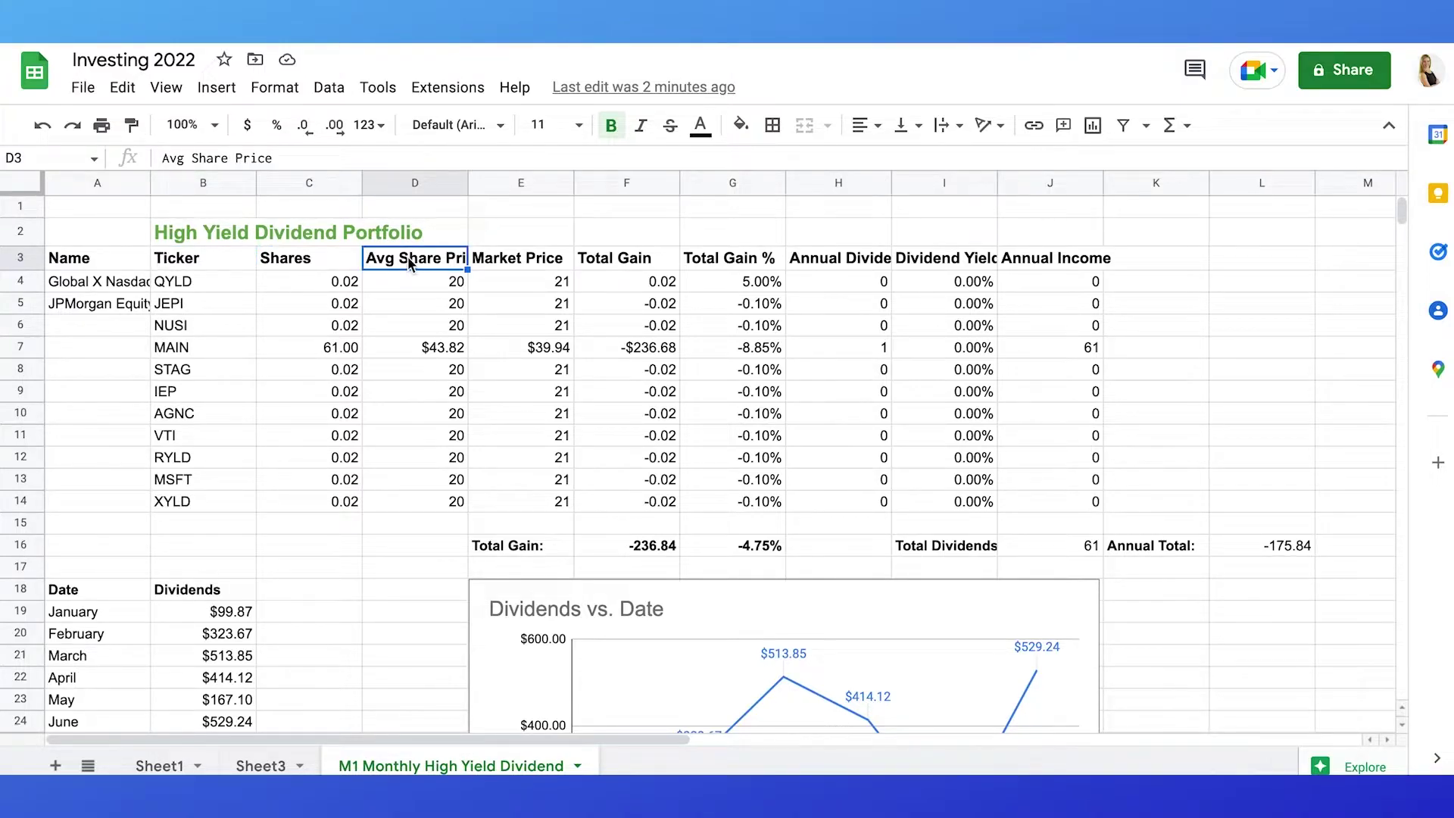
double_click(468, 188)
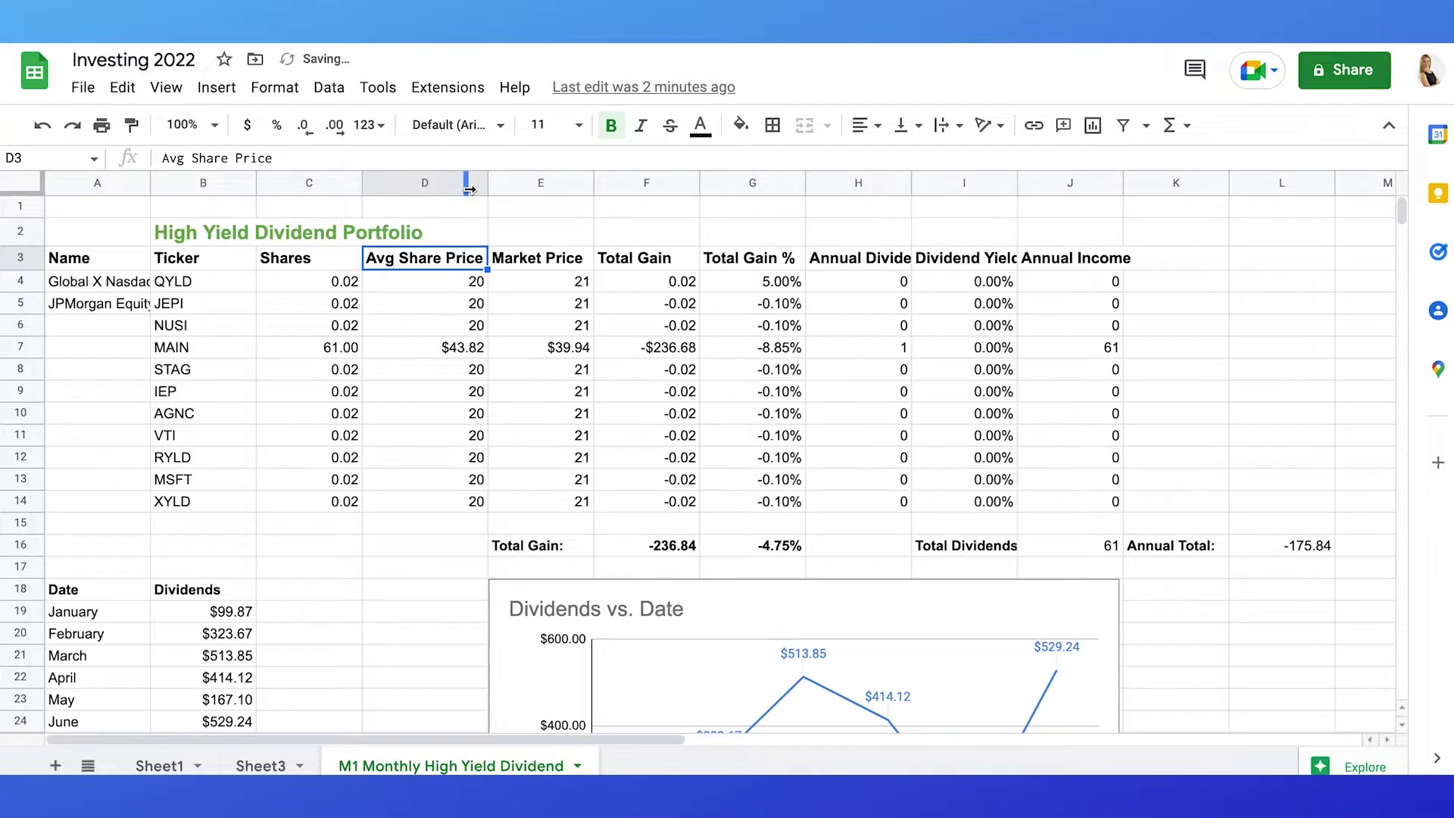
click(565, 263)
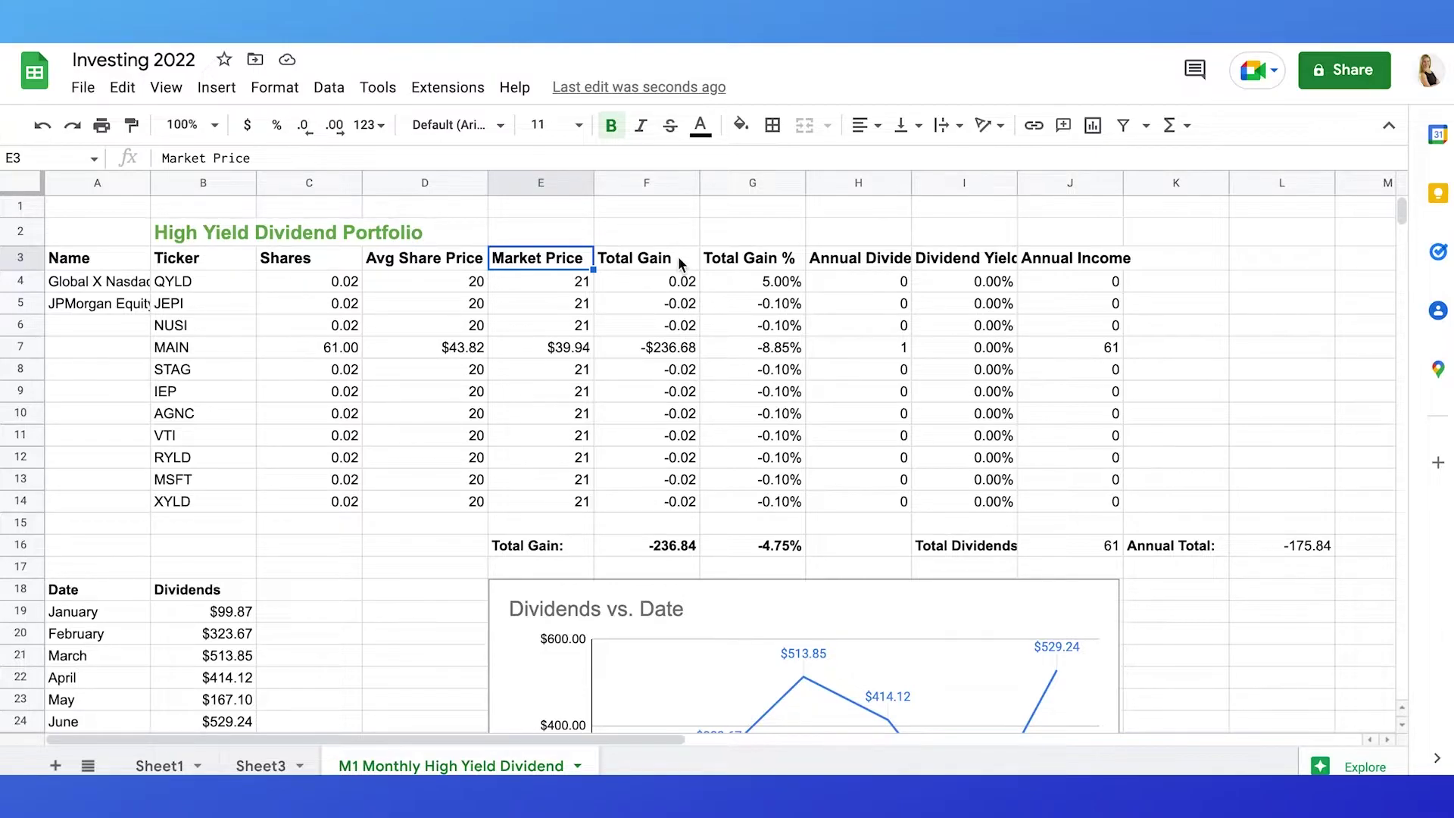
click(679, 256)
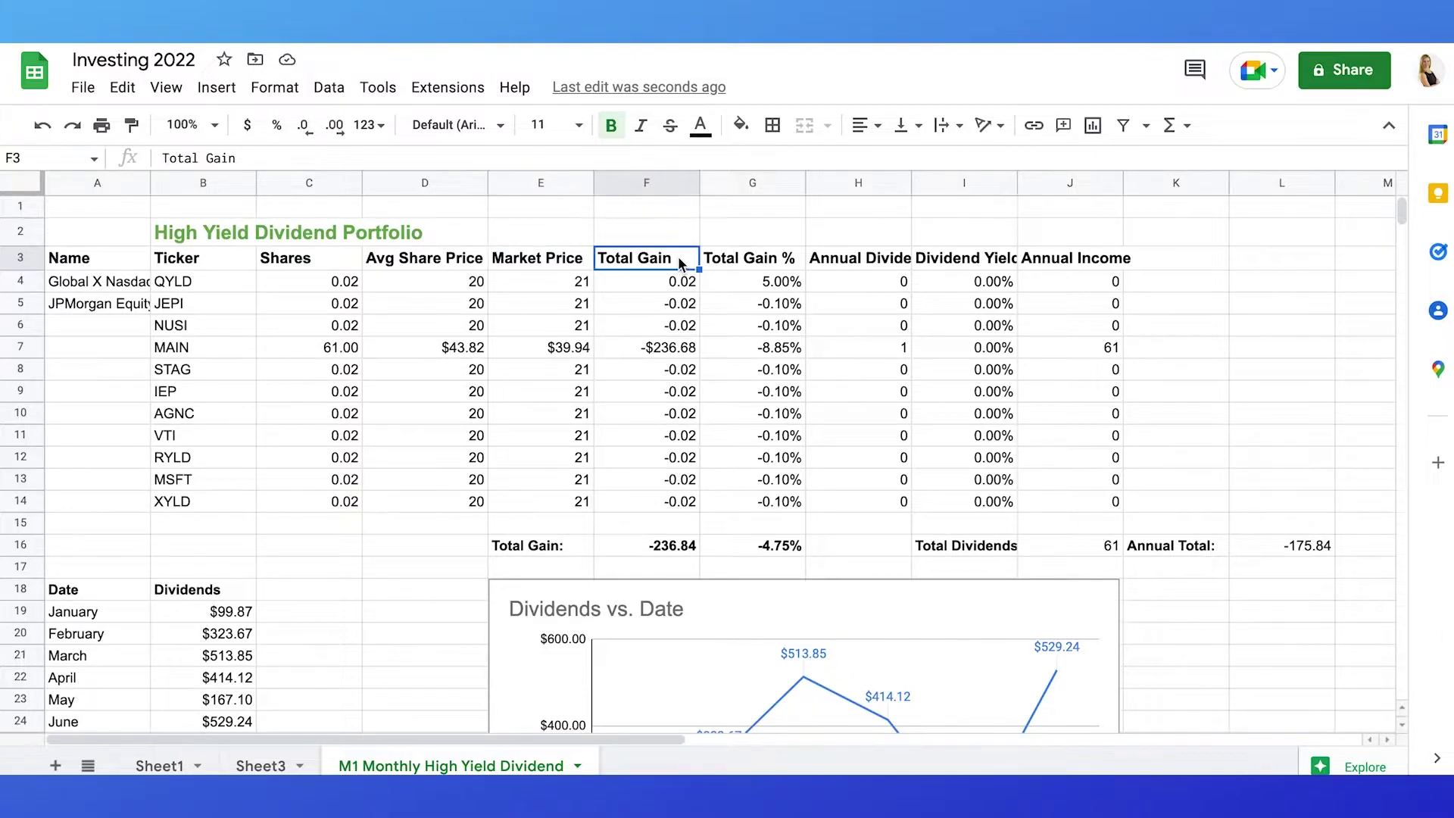
click(797, 258)
click(897, 262)
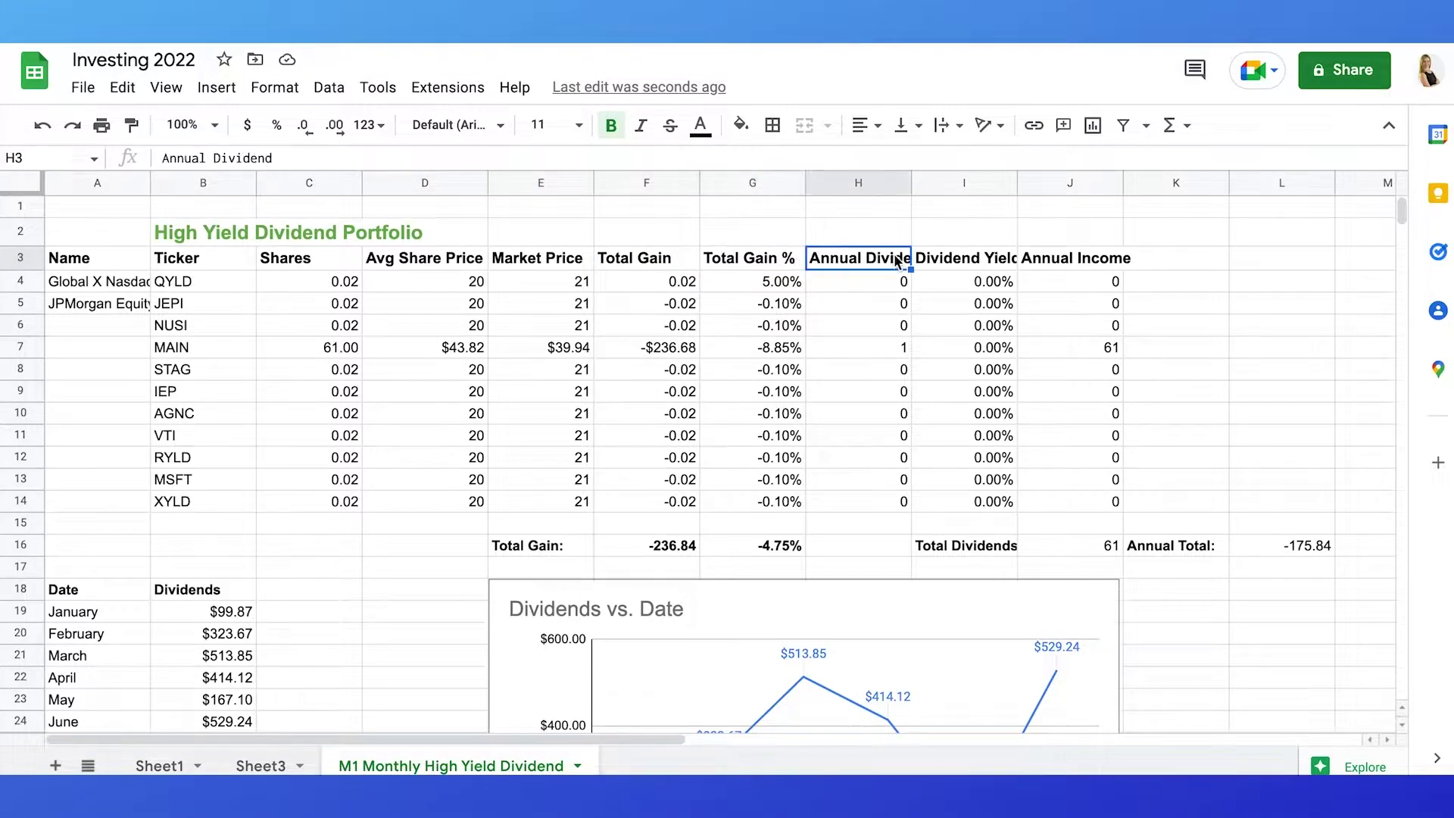
drag(911, 187, 913, 187)
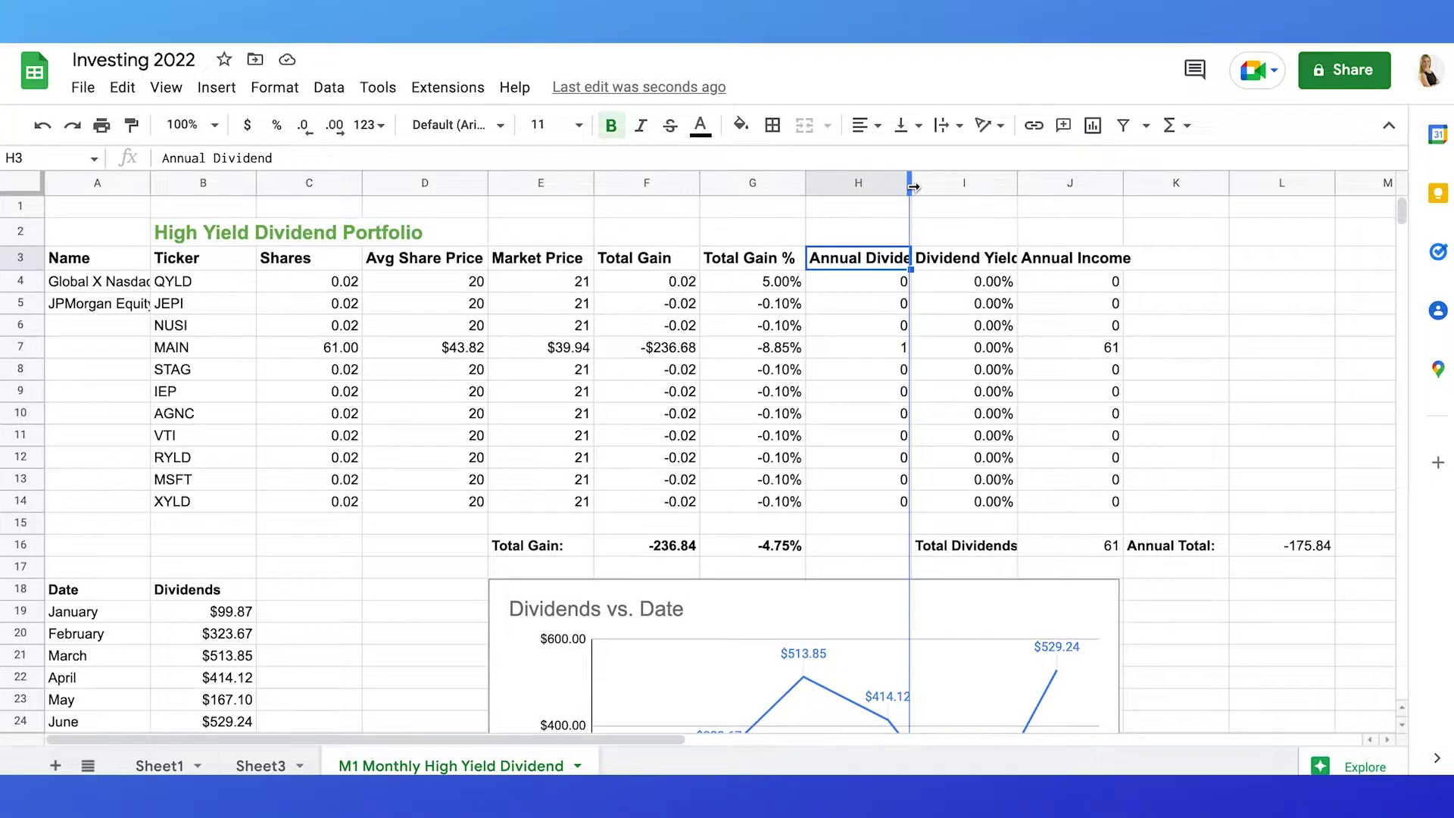
double_click(911, 188)
Step: Auto-fit columns I and J to Dividend Yield and Annual Income, then clear C4:J14
click(1011, 261)
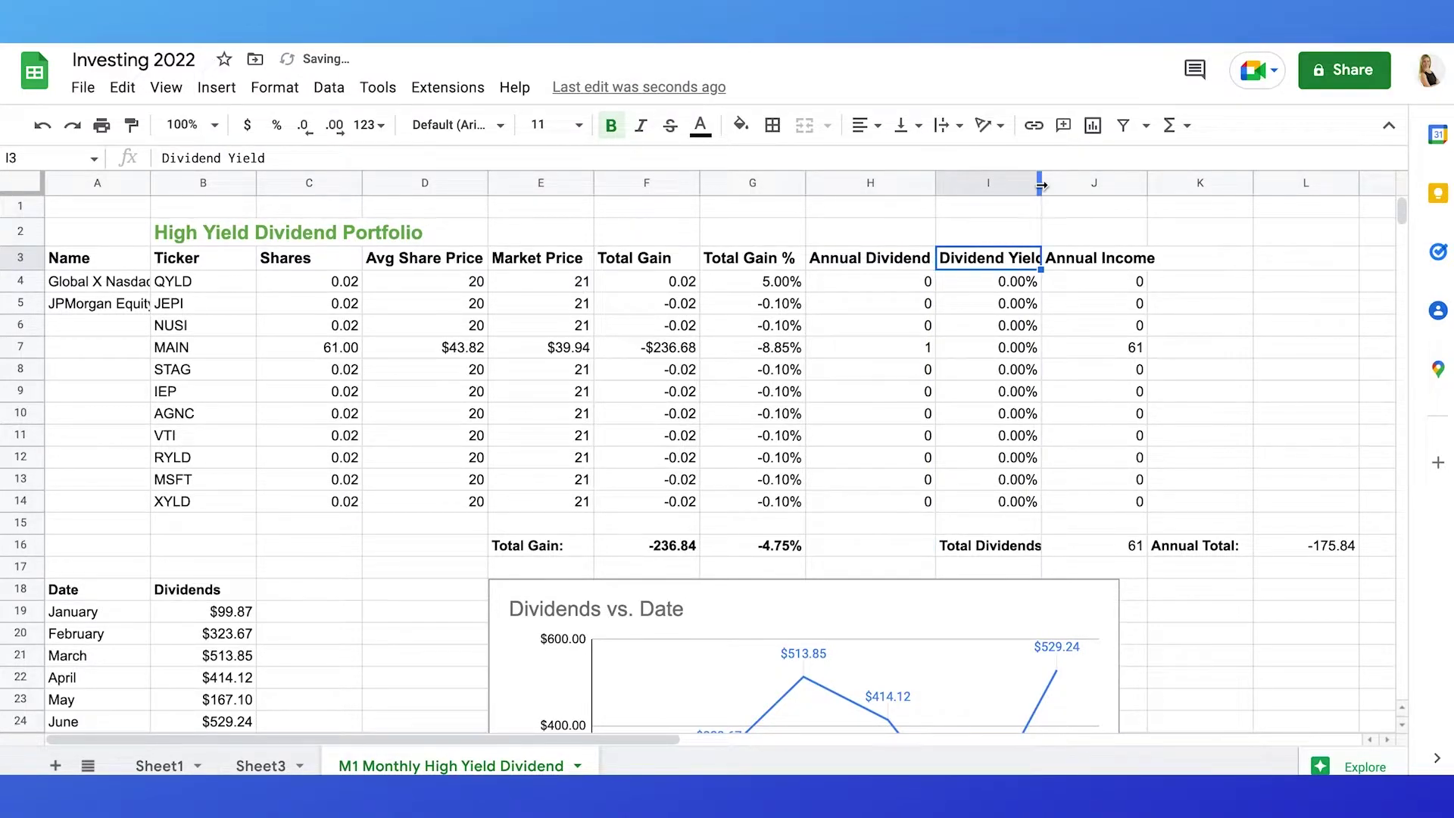
double_click(1042, 185)
click(1140, 261)
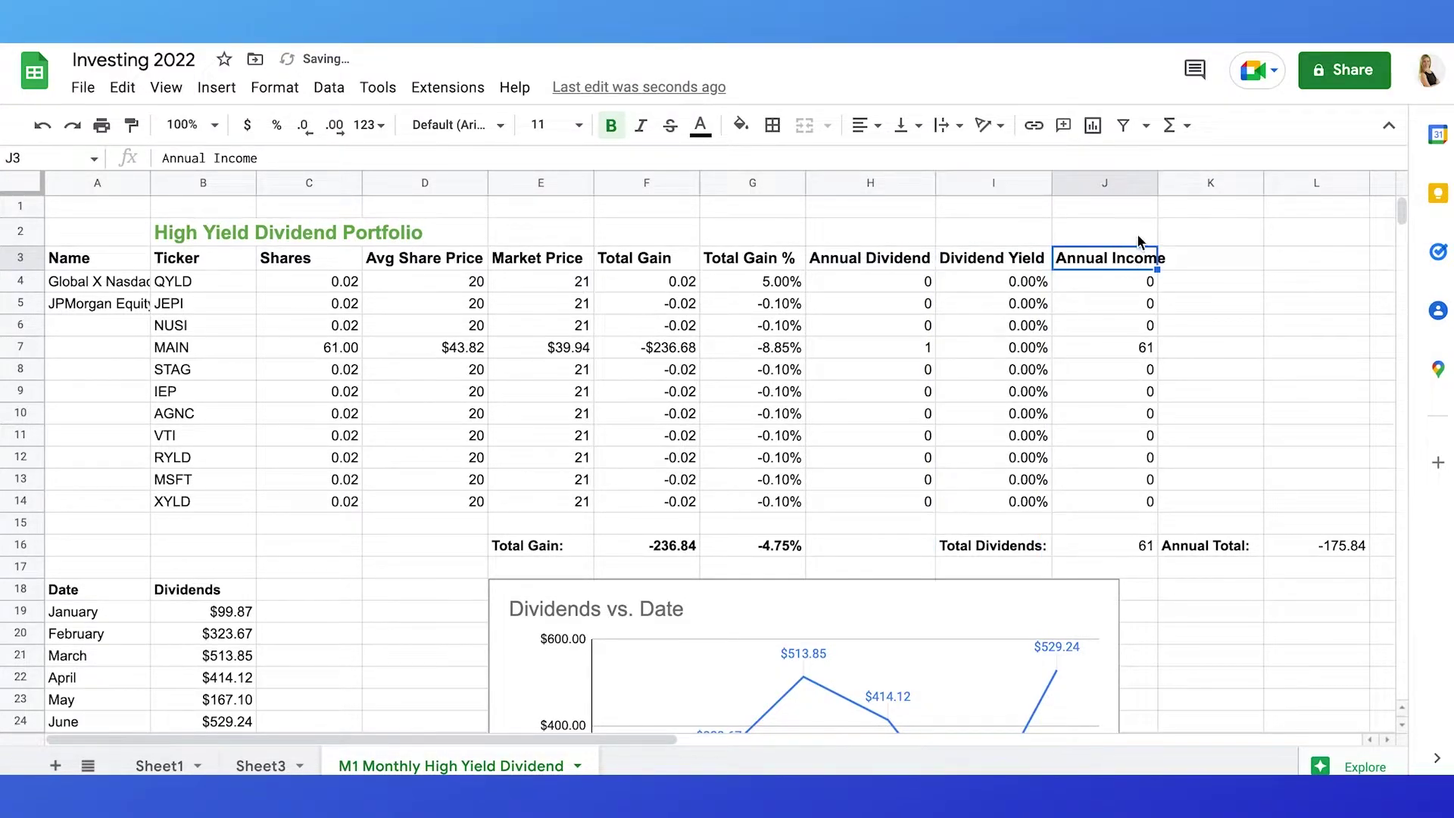
double_click(1158, 184)
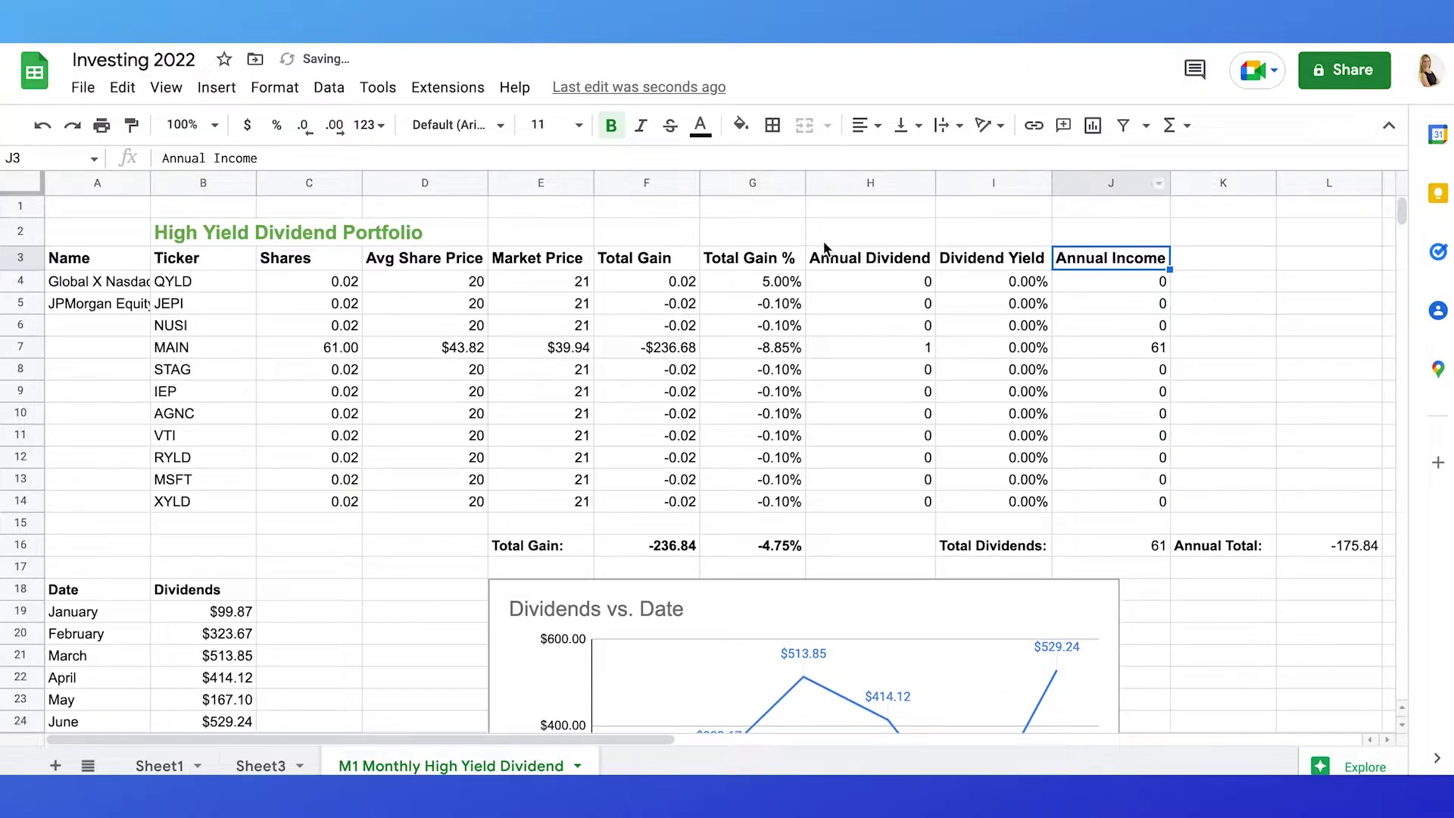
drag(313, 287, 1091, 503)
key(Delete)
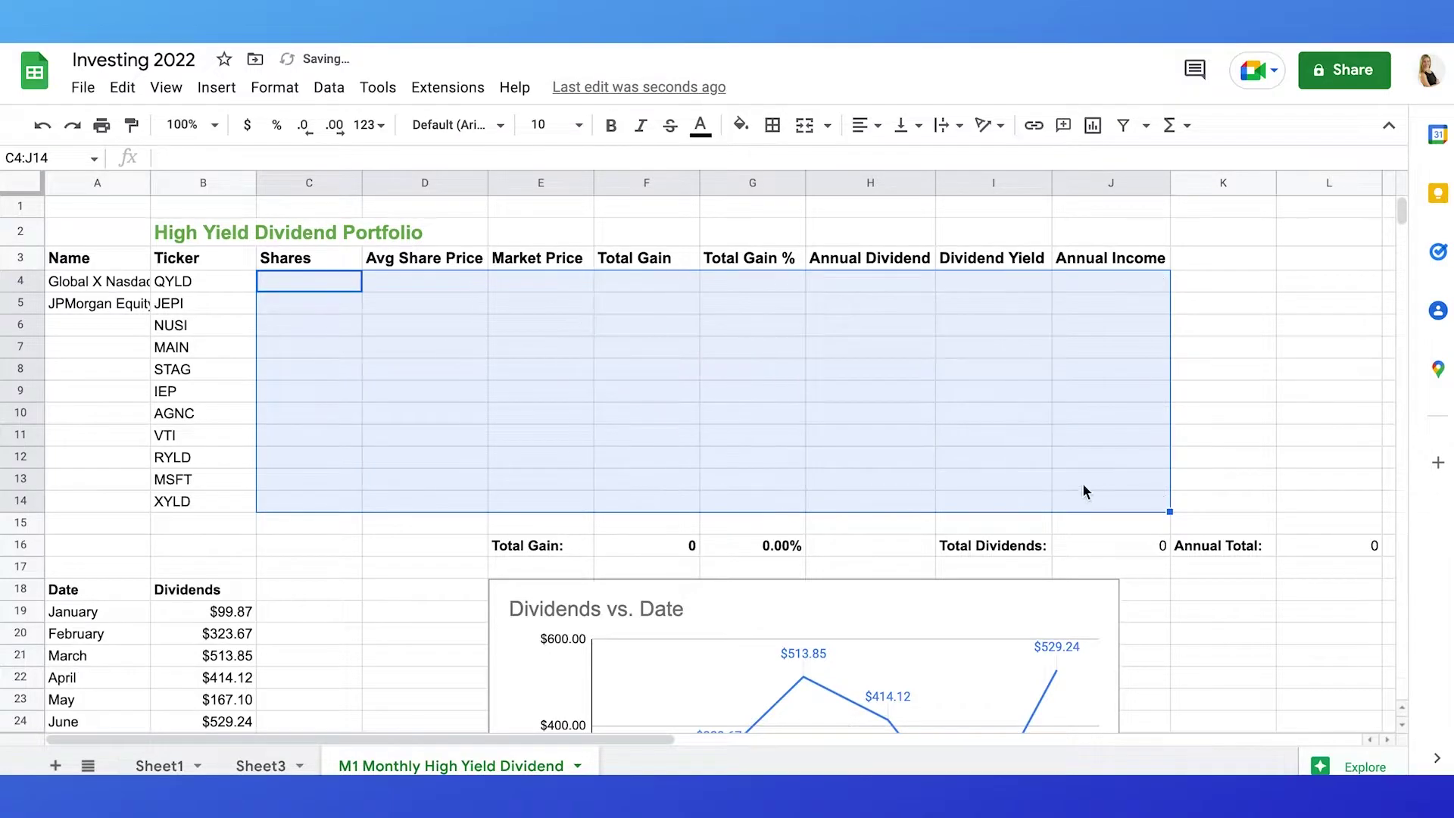
Step: Check A4's full fund name and enter Mainstreet Capital as MAIN's name in A7
click(112, 287)
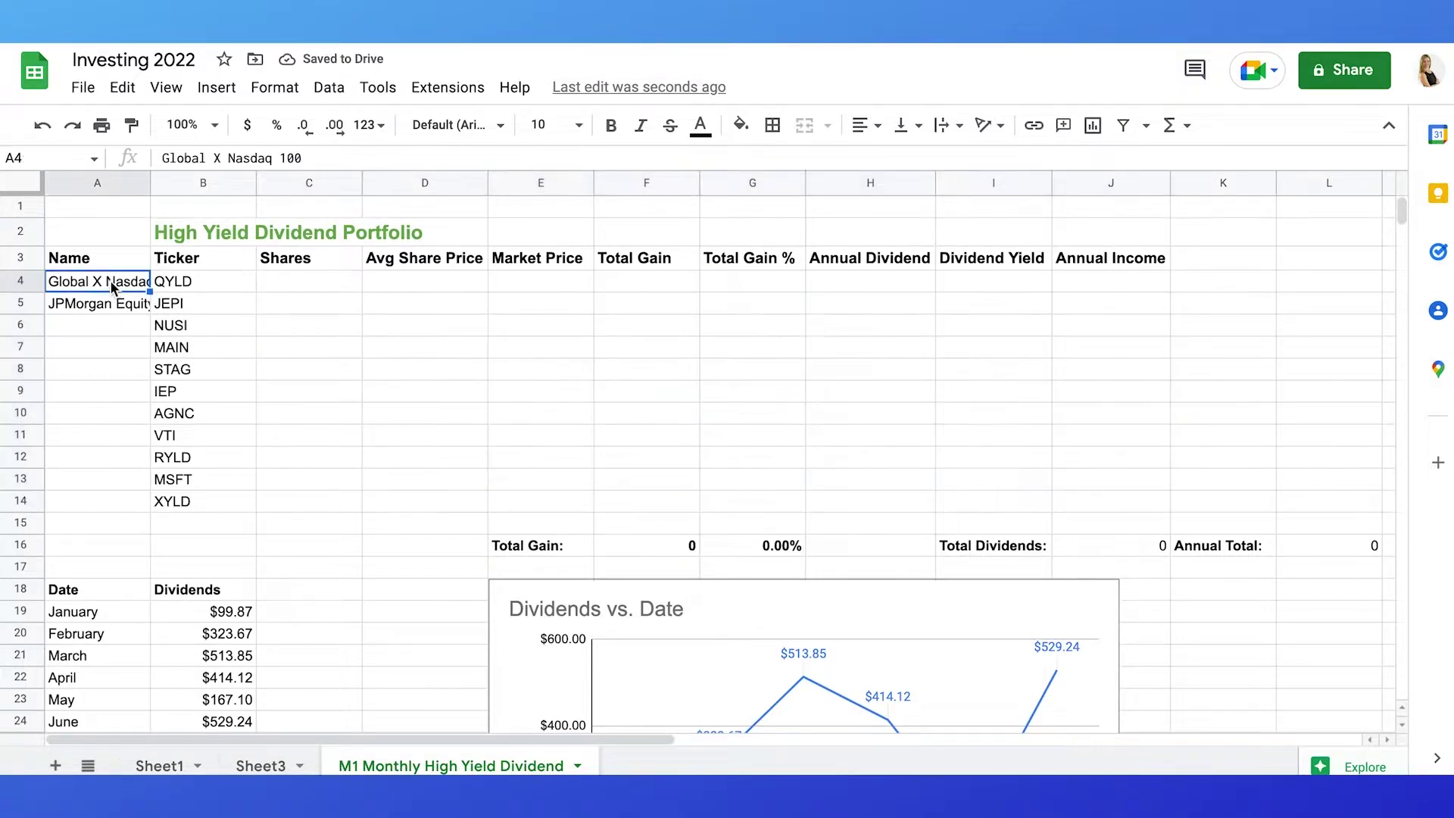
double_click(112, 285)
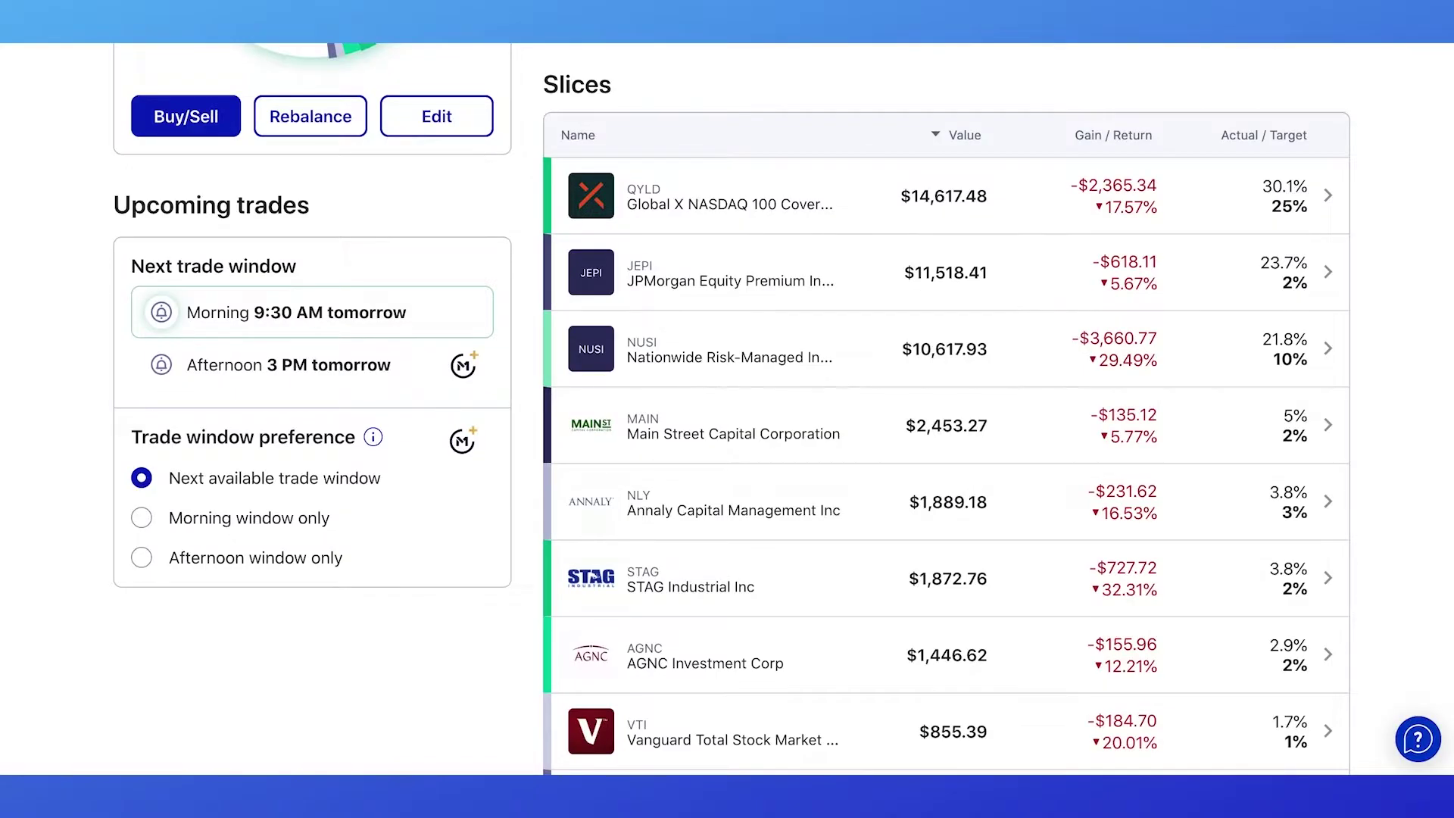
scroll(782, 407, down, 4)
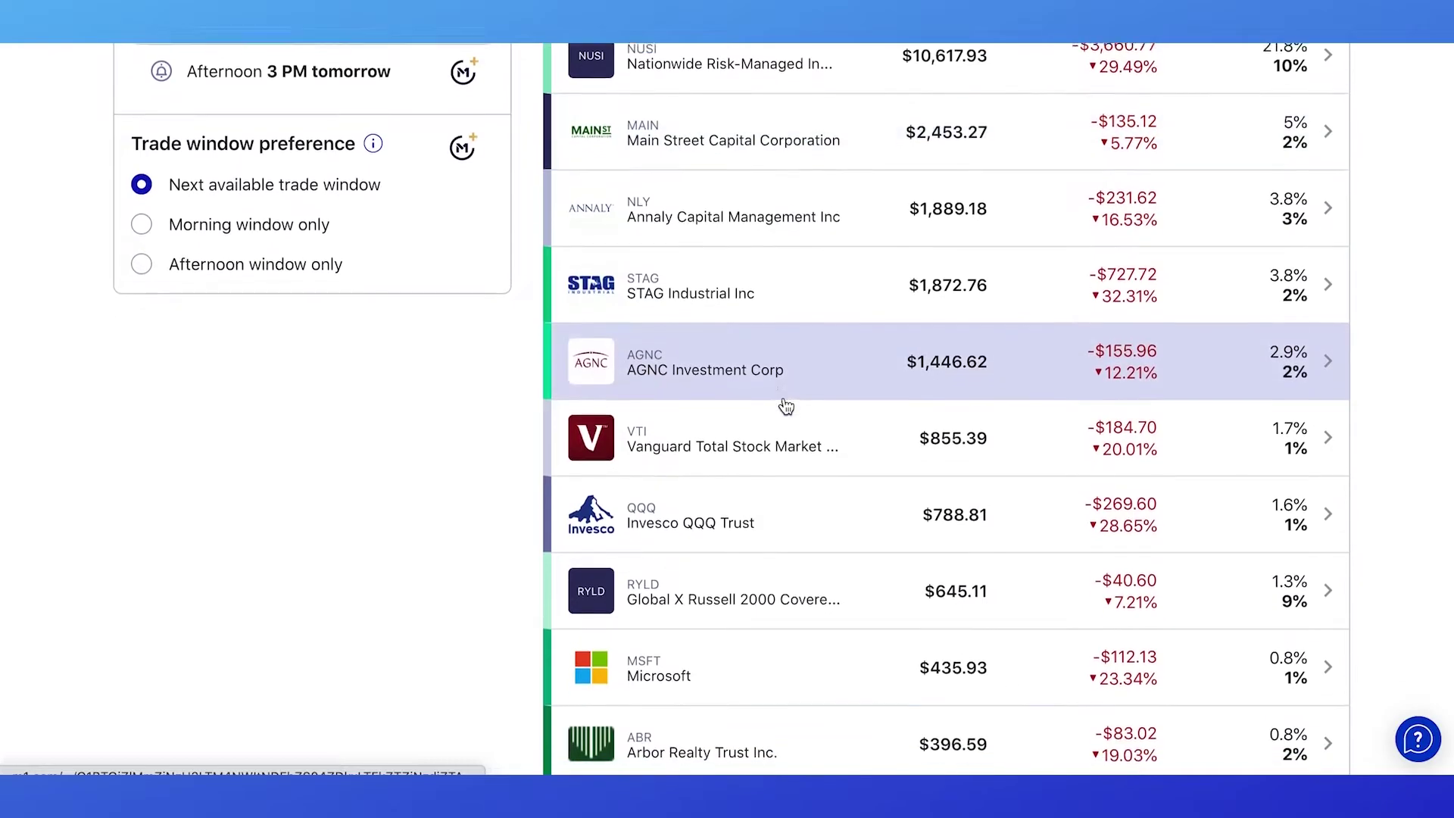
scroll(785, 407, down, 1)
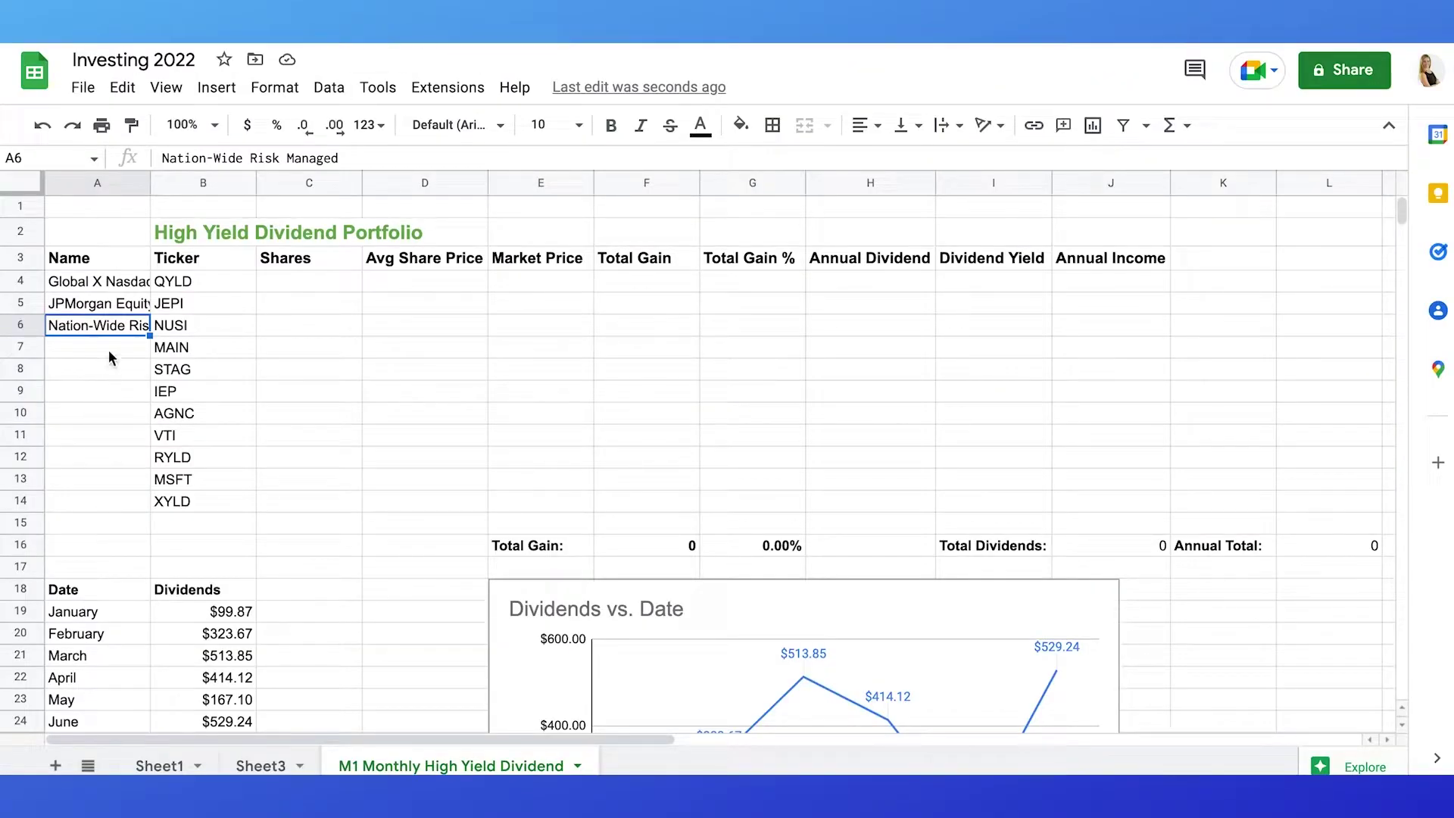
click(110, 354)
text(Mainst)
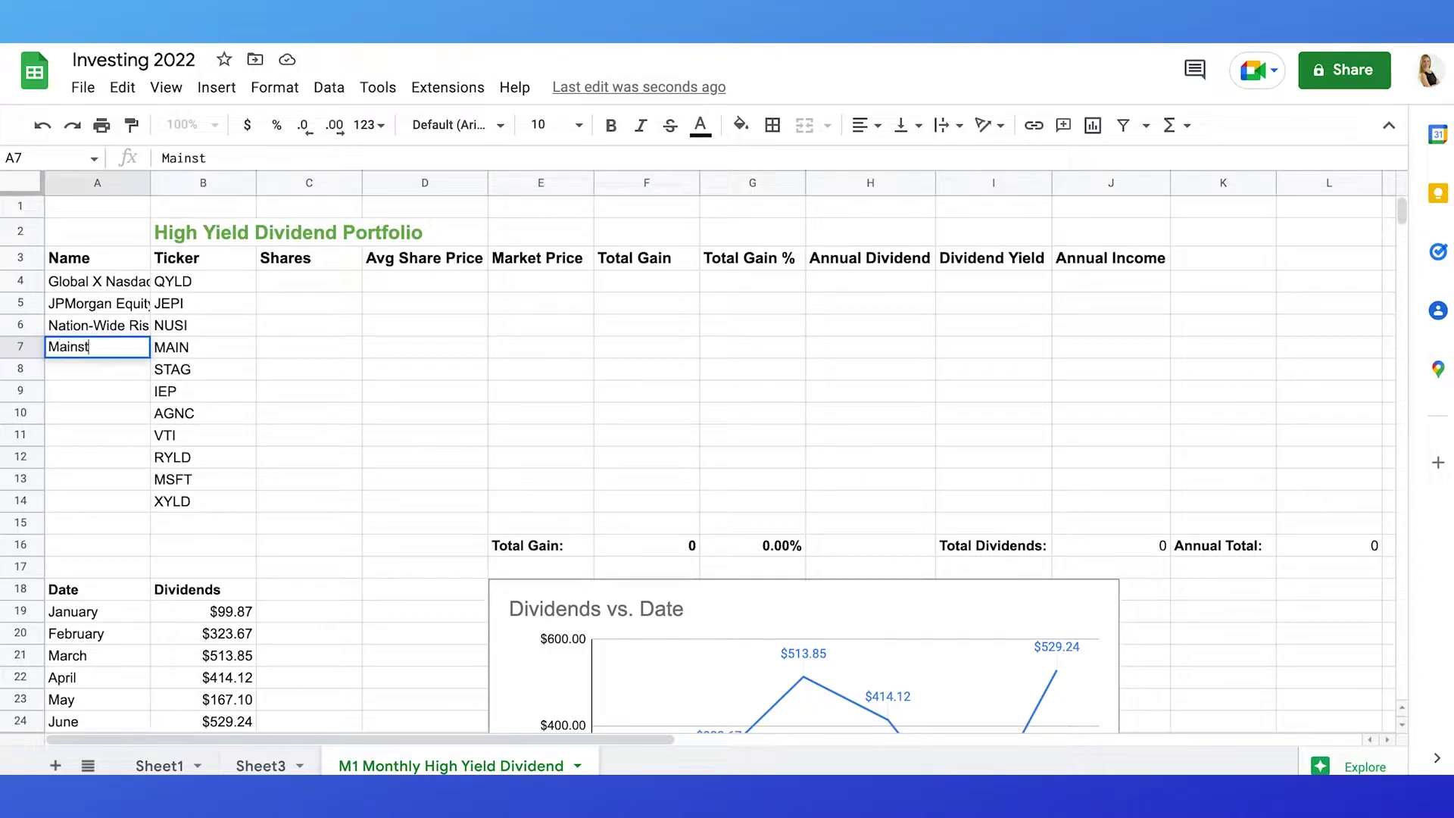
text(reet Capital)
click(110, 376)
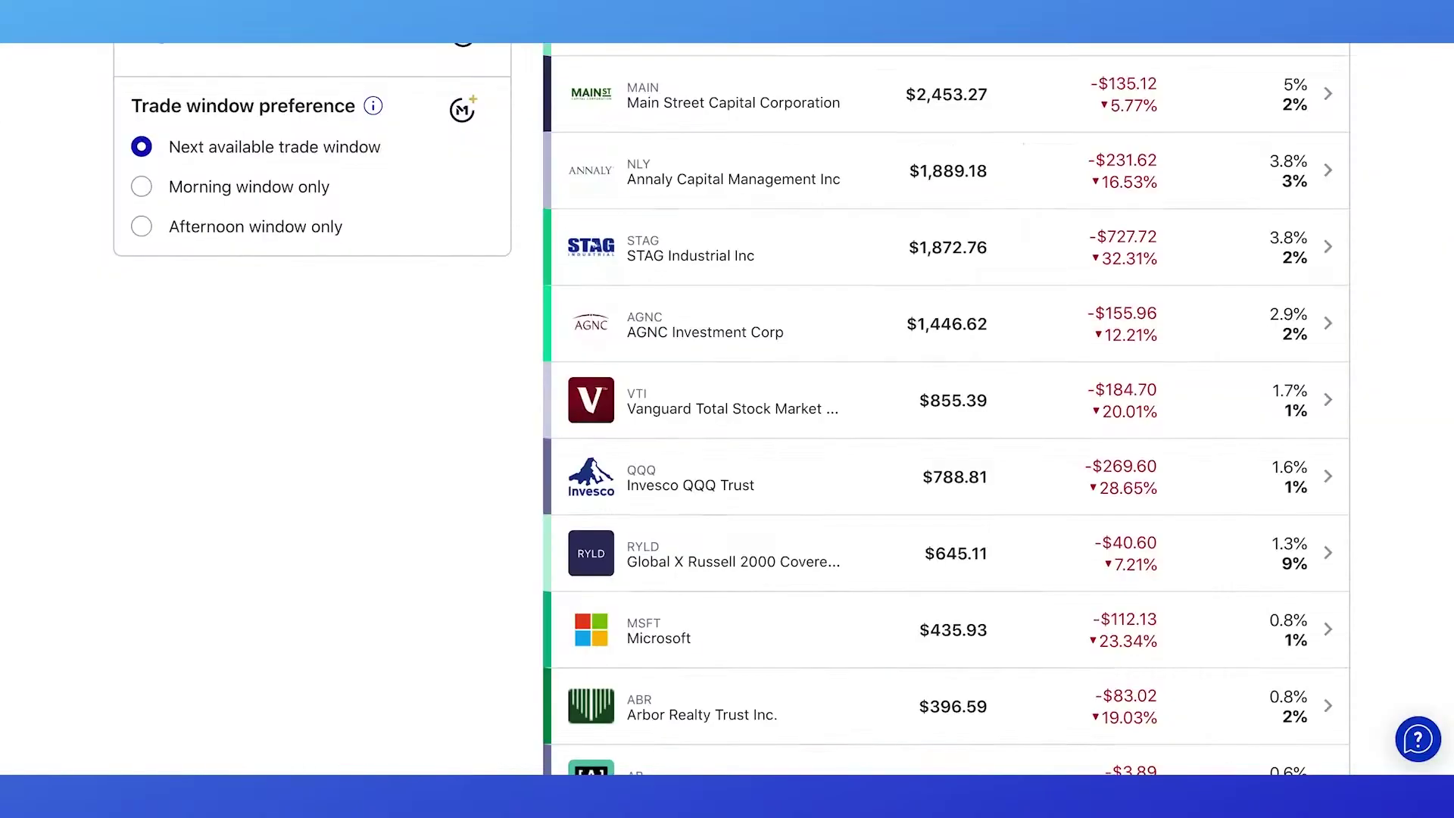
Step: Replace STAG with NLY in B8 and name it Annaly Capital Mgmt in A8
scroll(761, 225, down, 2)
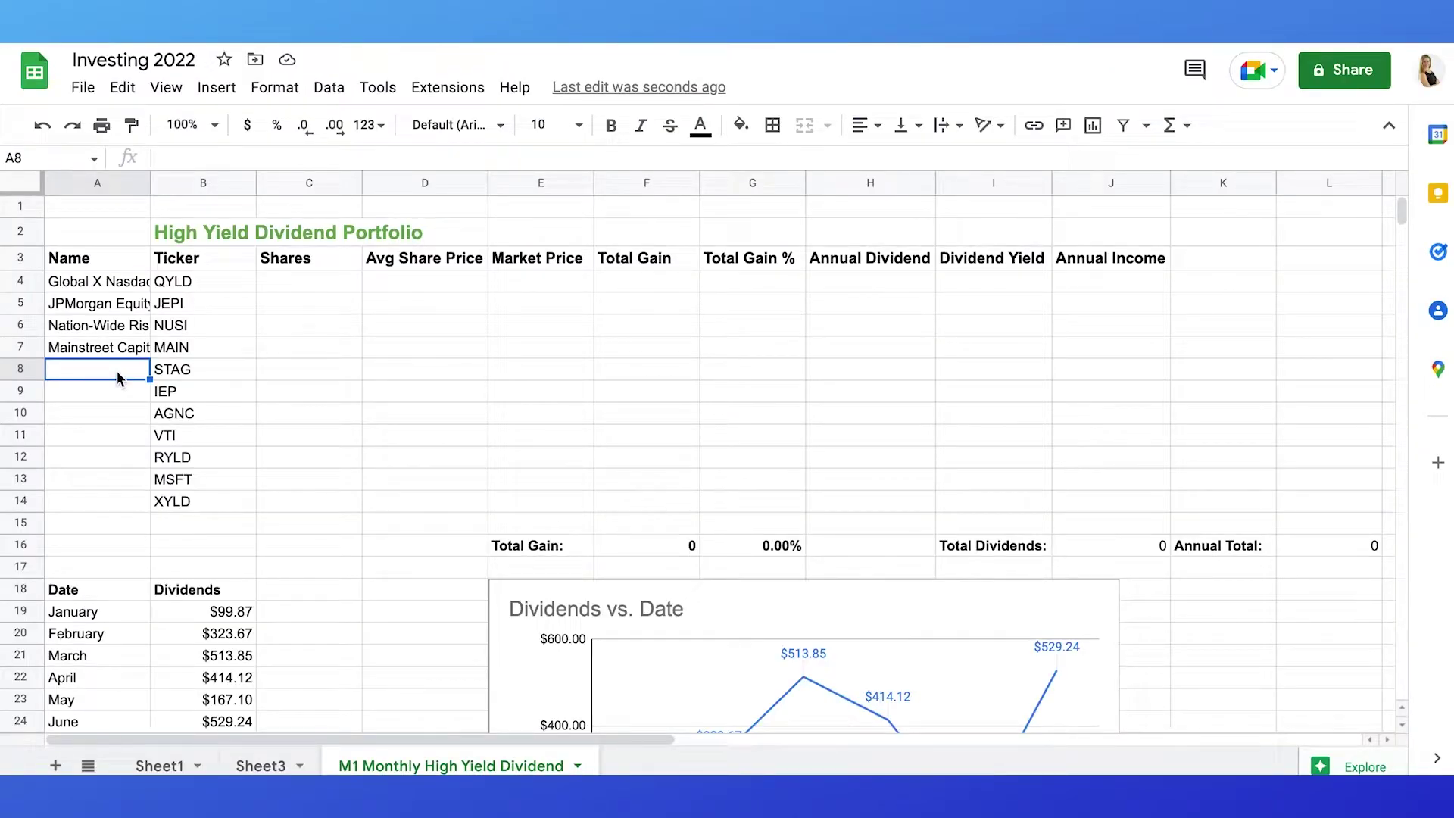
click(192, 365)
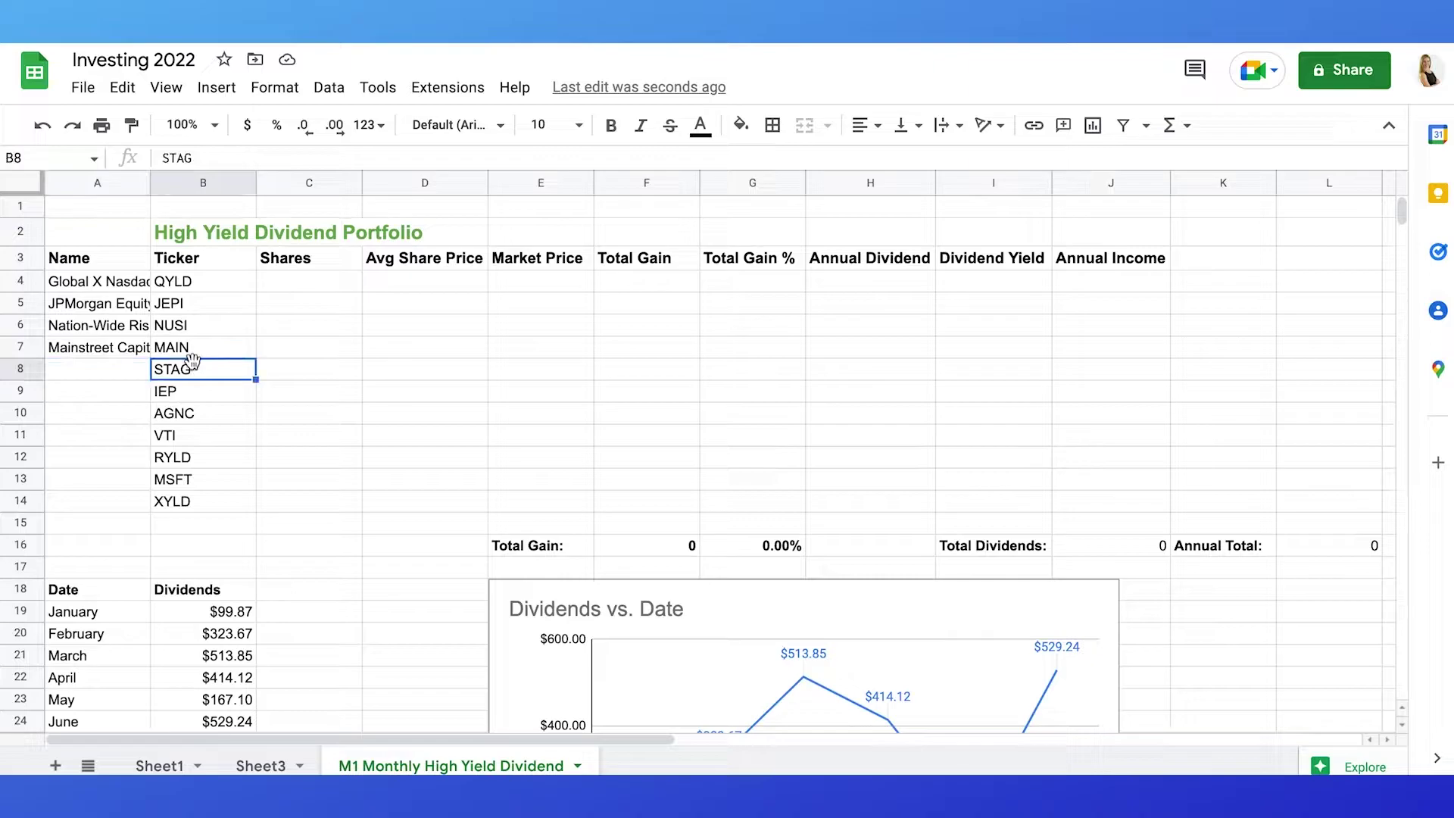
text(NLY)
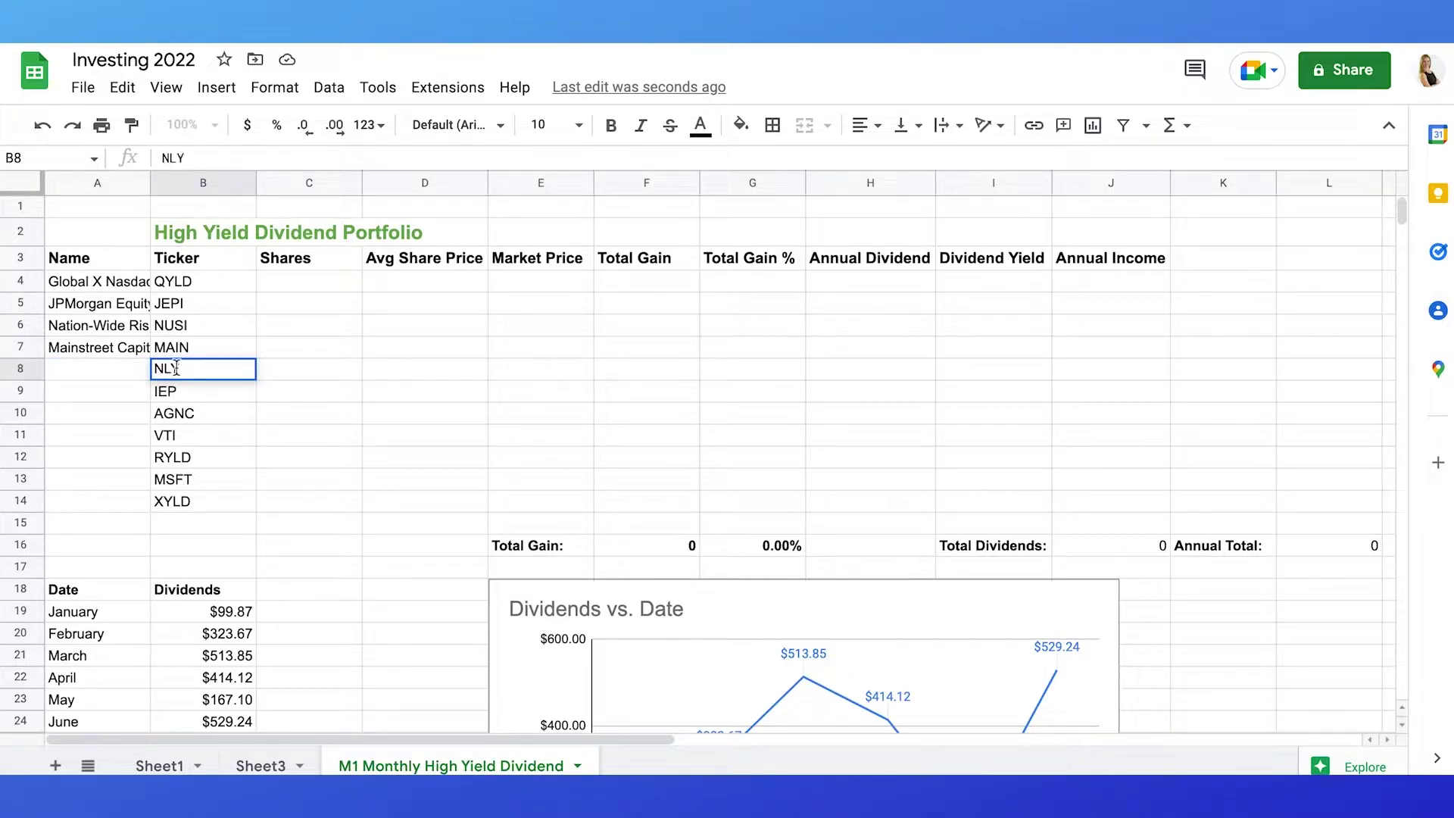
click(114, 376)
text(Annaly)
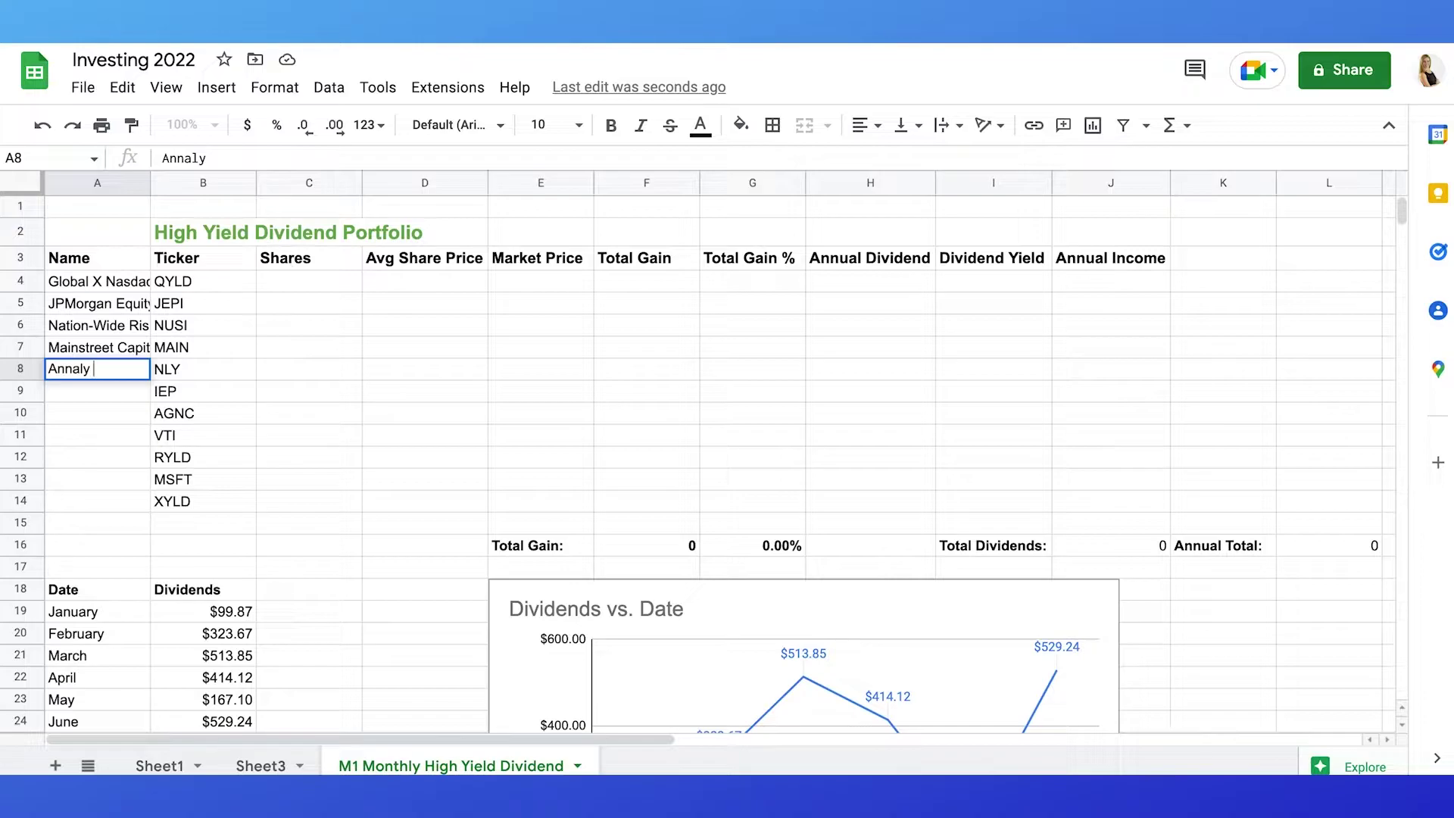
text(Capital Mgmt)
key(Return)
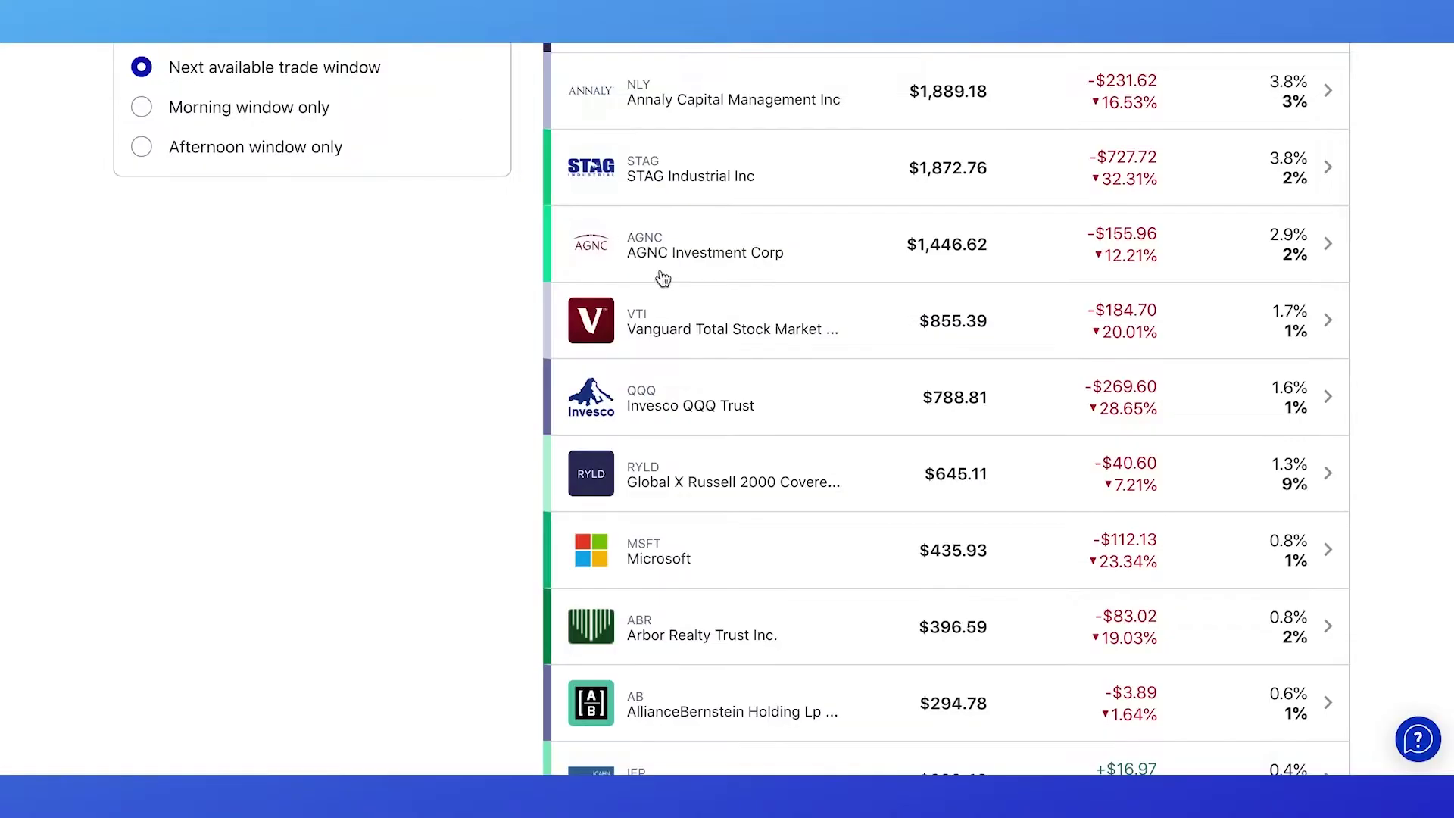
Step: Enter Stag Industrial in A9 with ticker STAG in B9, replacing IEP
scroll(659, 282, down, 2)
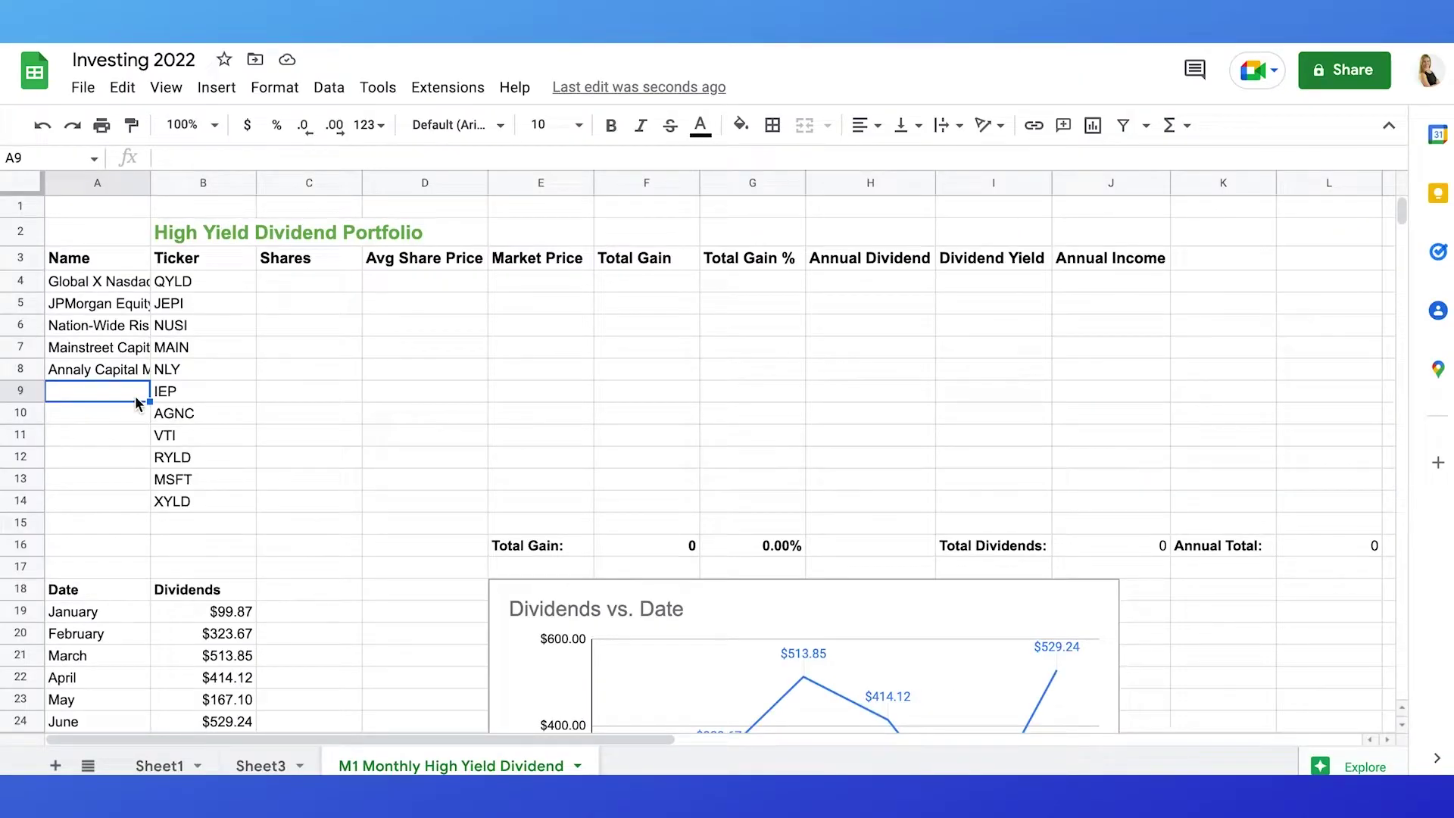
text(Stag Industrial)
key(Tab)
text(STAG)
key(Return)
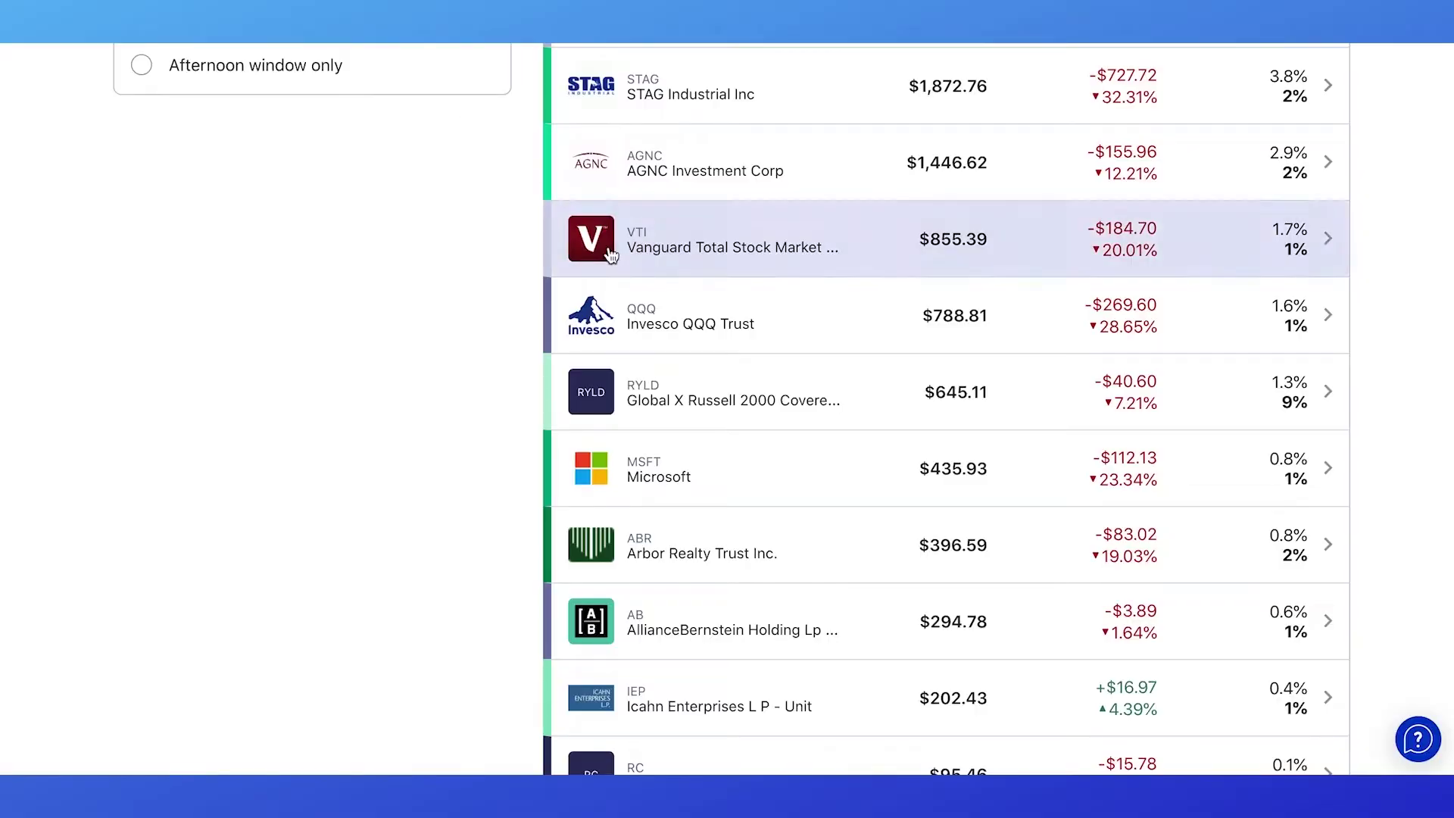
scroll(609, 255, down, 1)
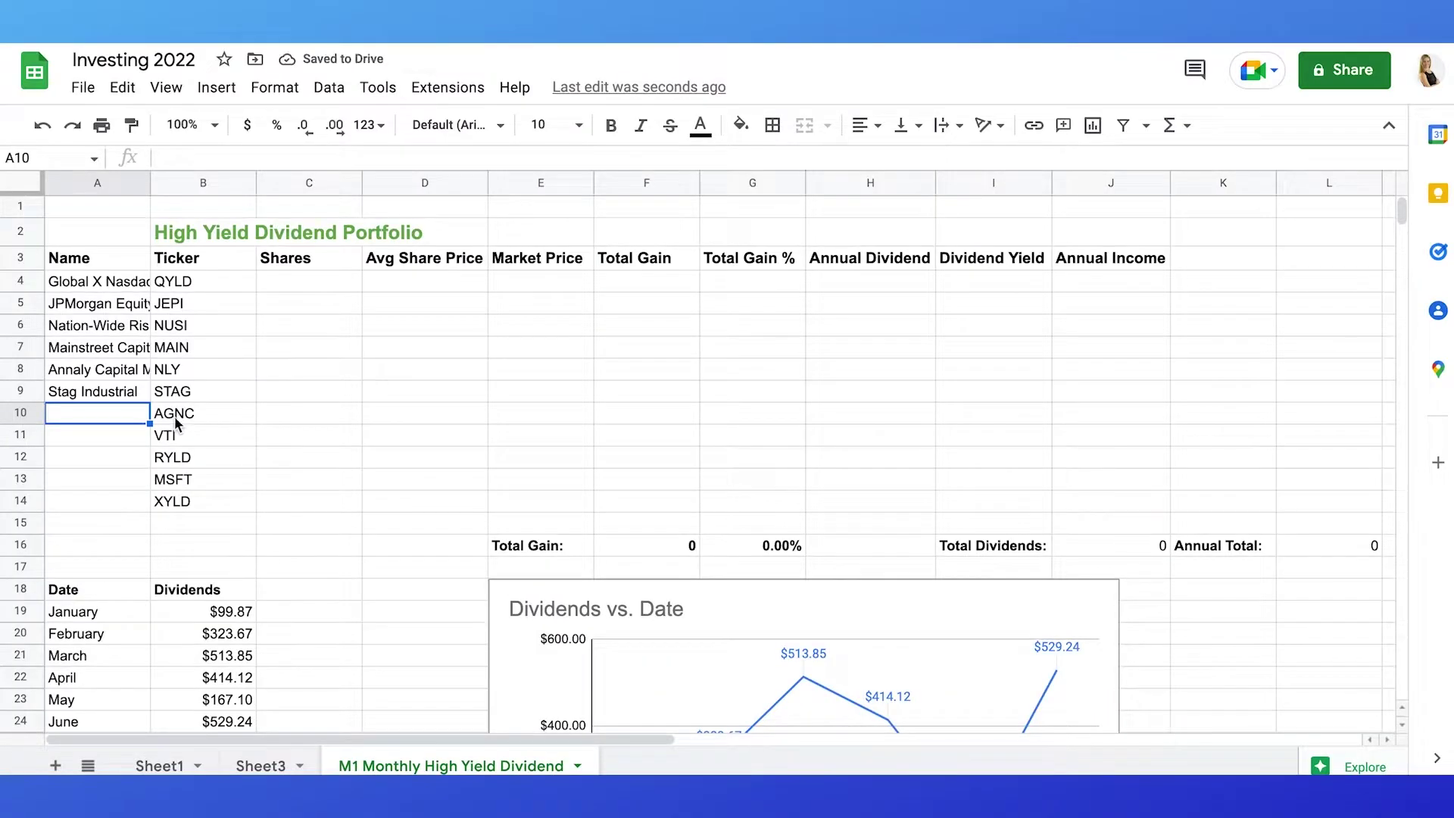
Step: Enter AGNC Investment Corp as the next holding's name
text(AGNC Invdest)
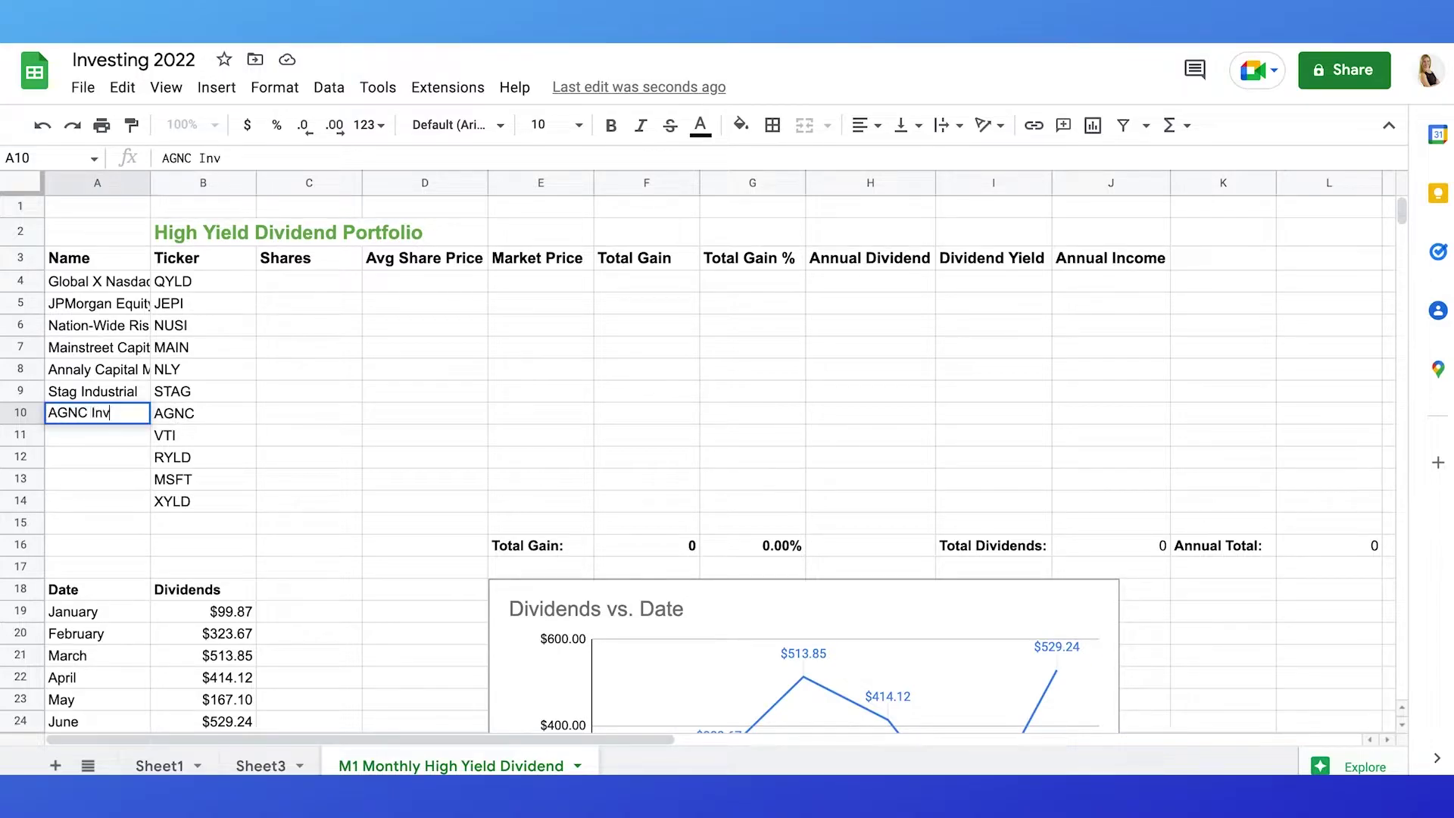
key(BackSpace)
key(BackSpace)
key(BackSpace)
key(BackSpace)
text(estment Corp)
key(Return)
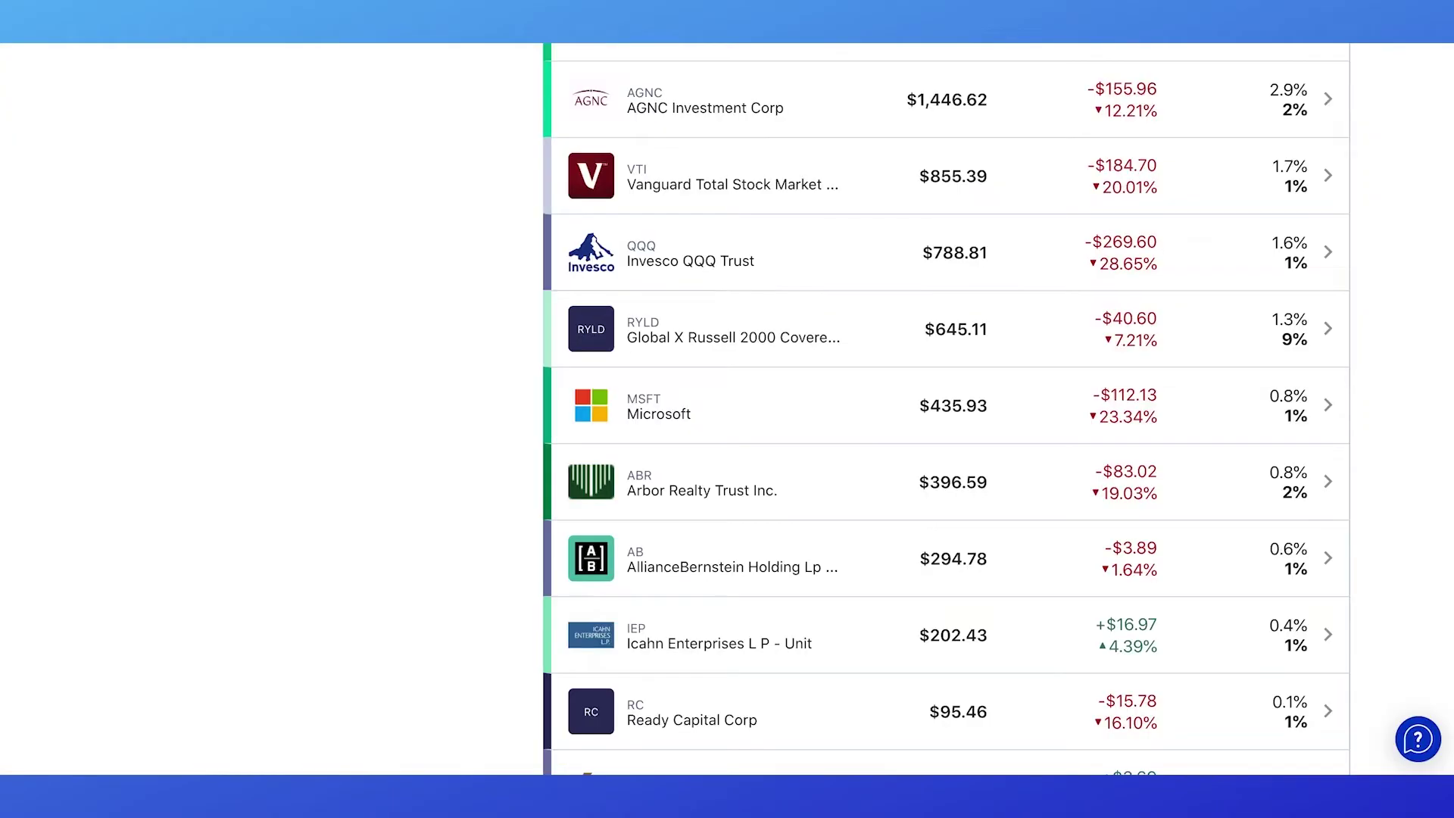
Step: Enter Vanguard Total Stock Market as the following holding's name
scroll(902, 324, down, 1)
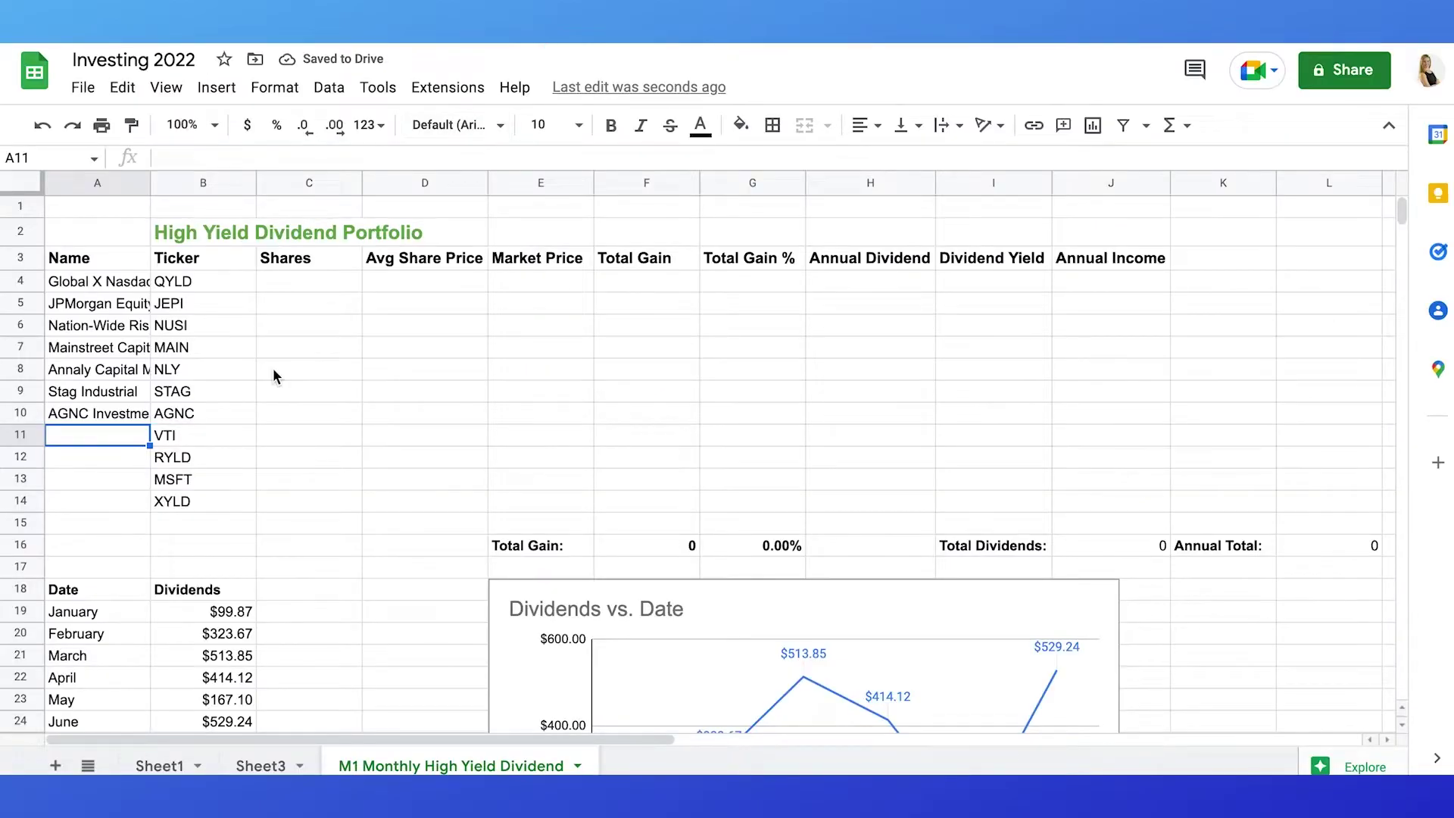
text(Vanggua)
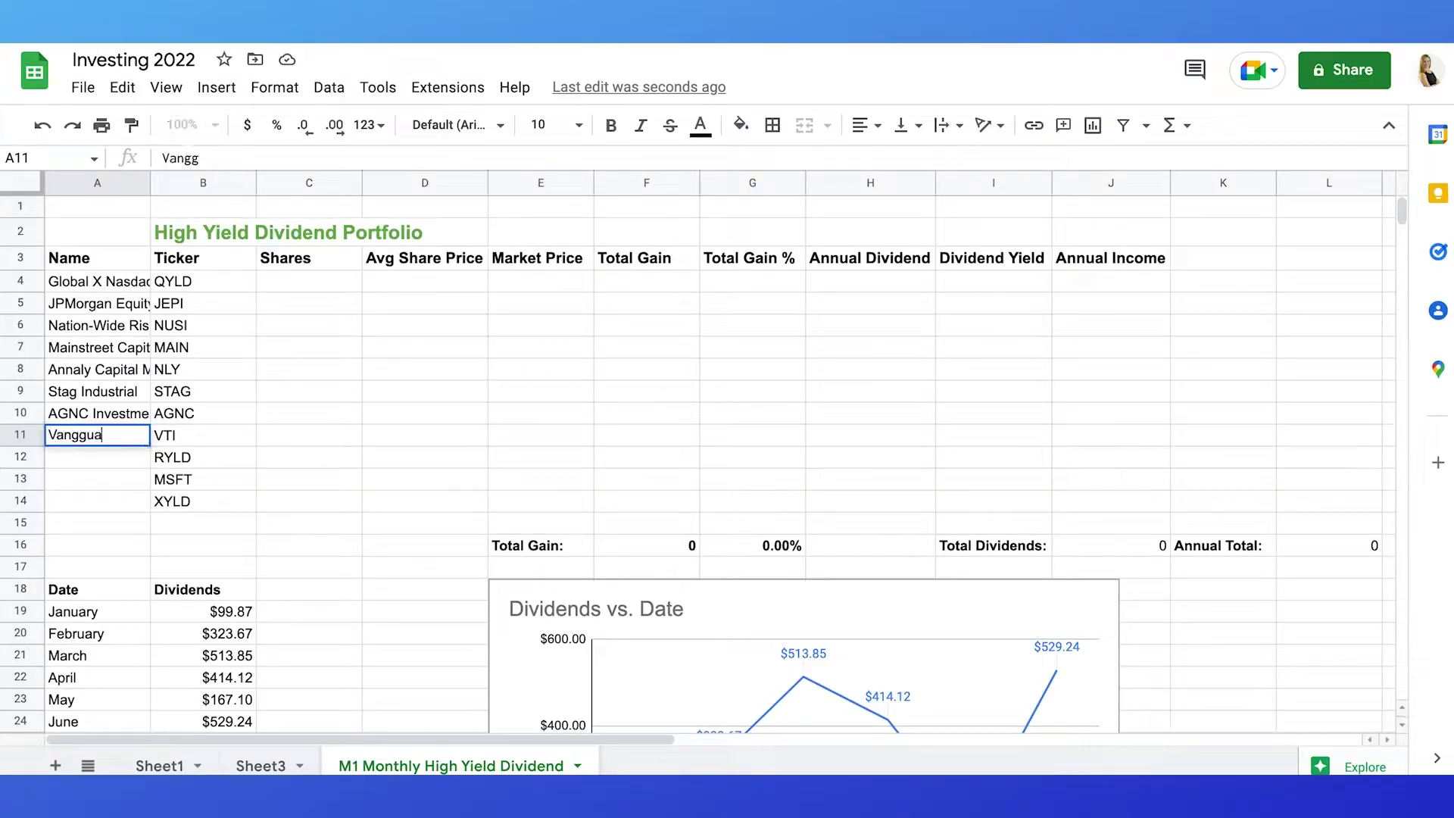
key(BackSpace)
key(BackSpace)
key(BackSpace)
text(uard To)
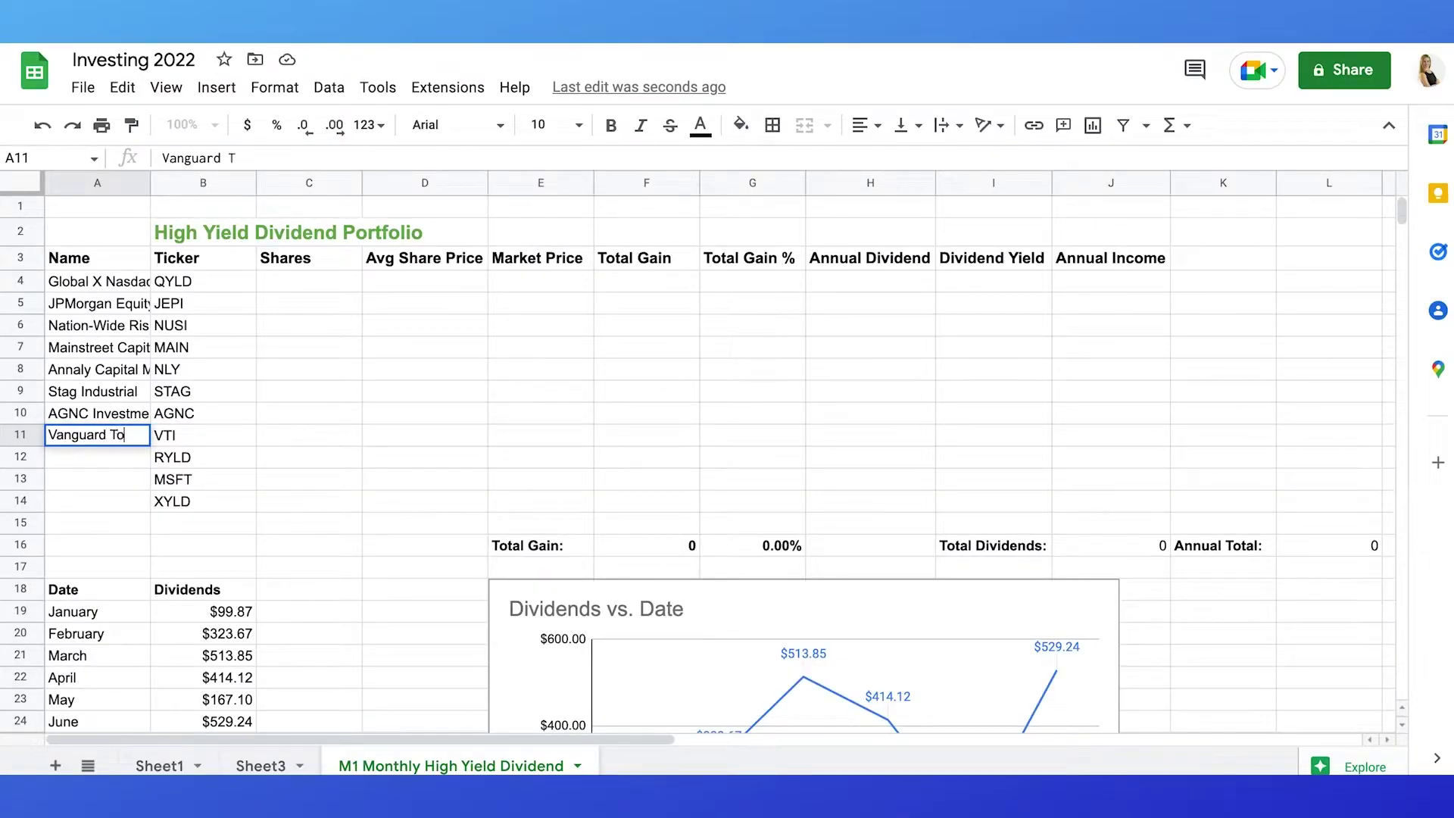
text(tal Stock)
key(BackSpace)
key(BackSpace)
key(BackSpace)
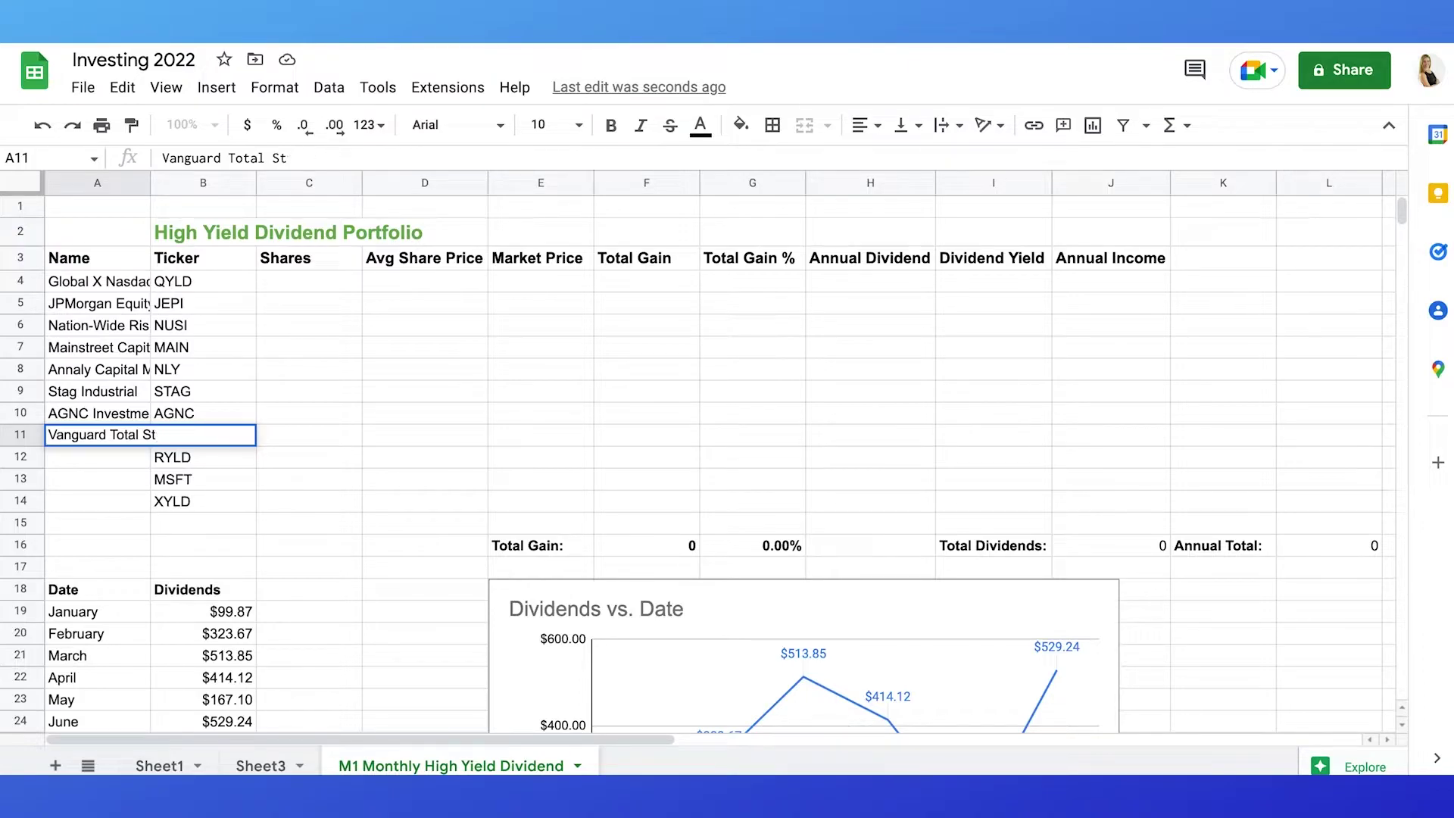
text(ock Market)
key(Return)
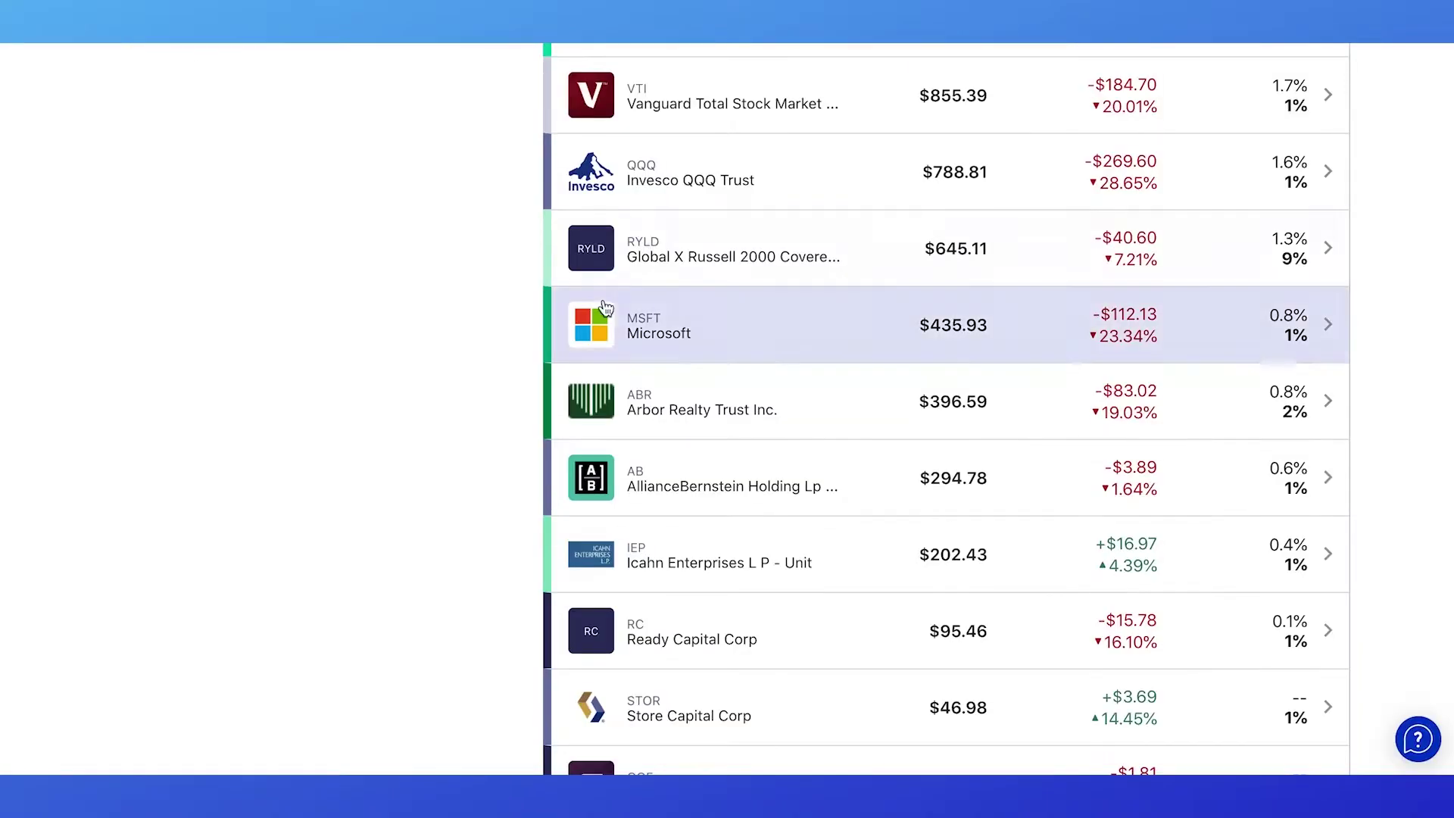
scroll(606, 307, down, 1)
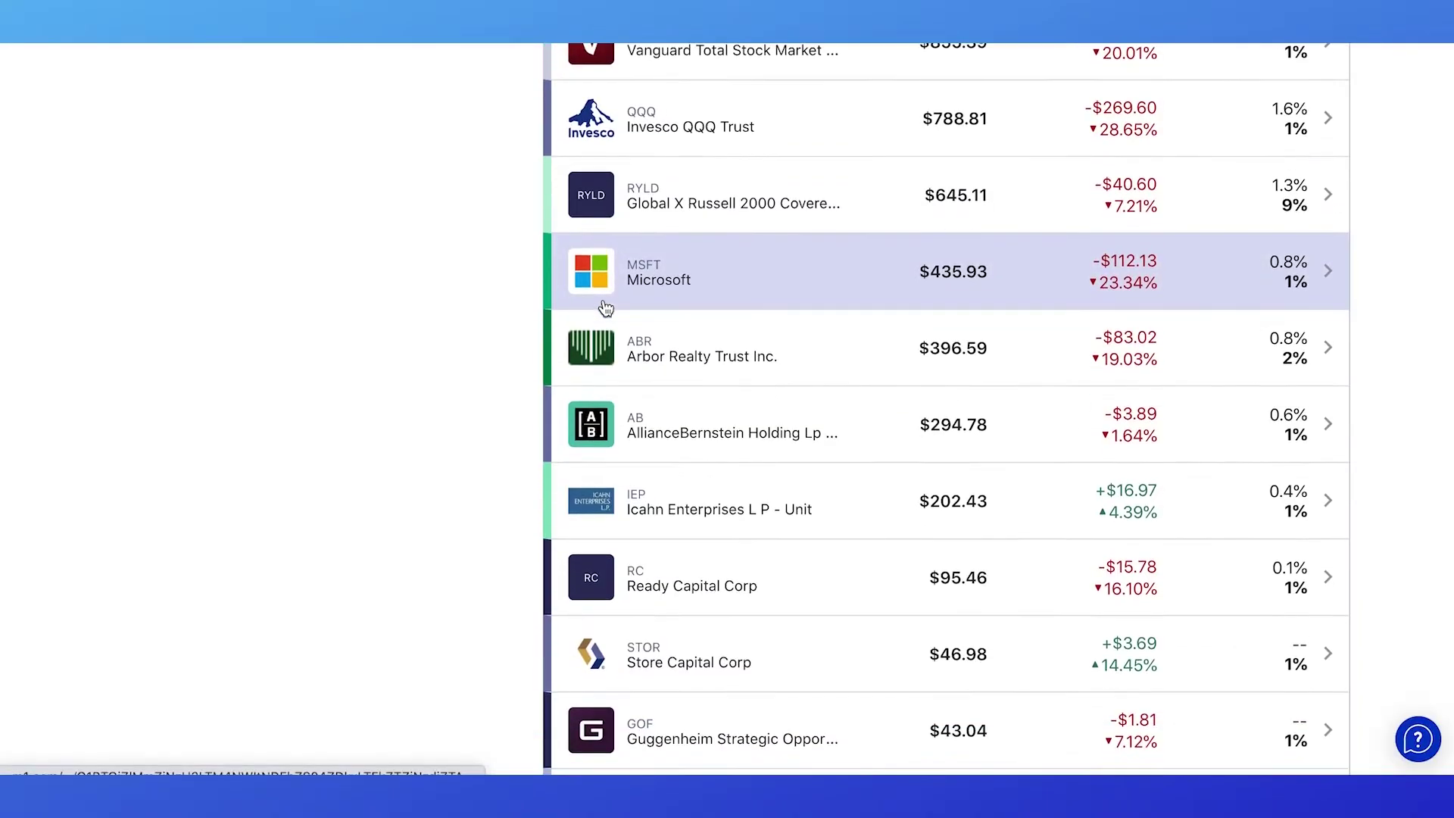
scroll(606, 307, down, 1)
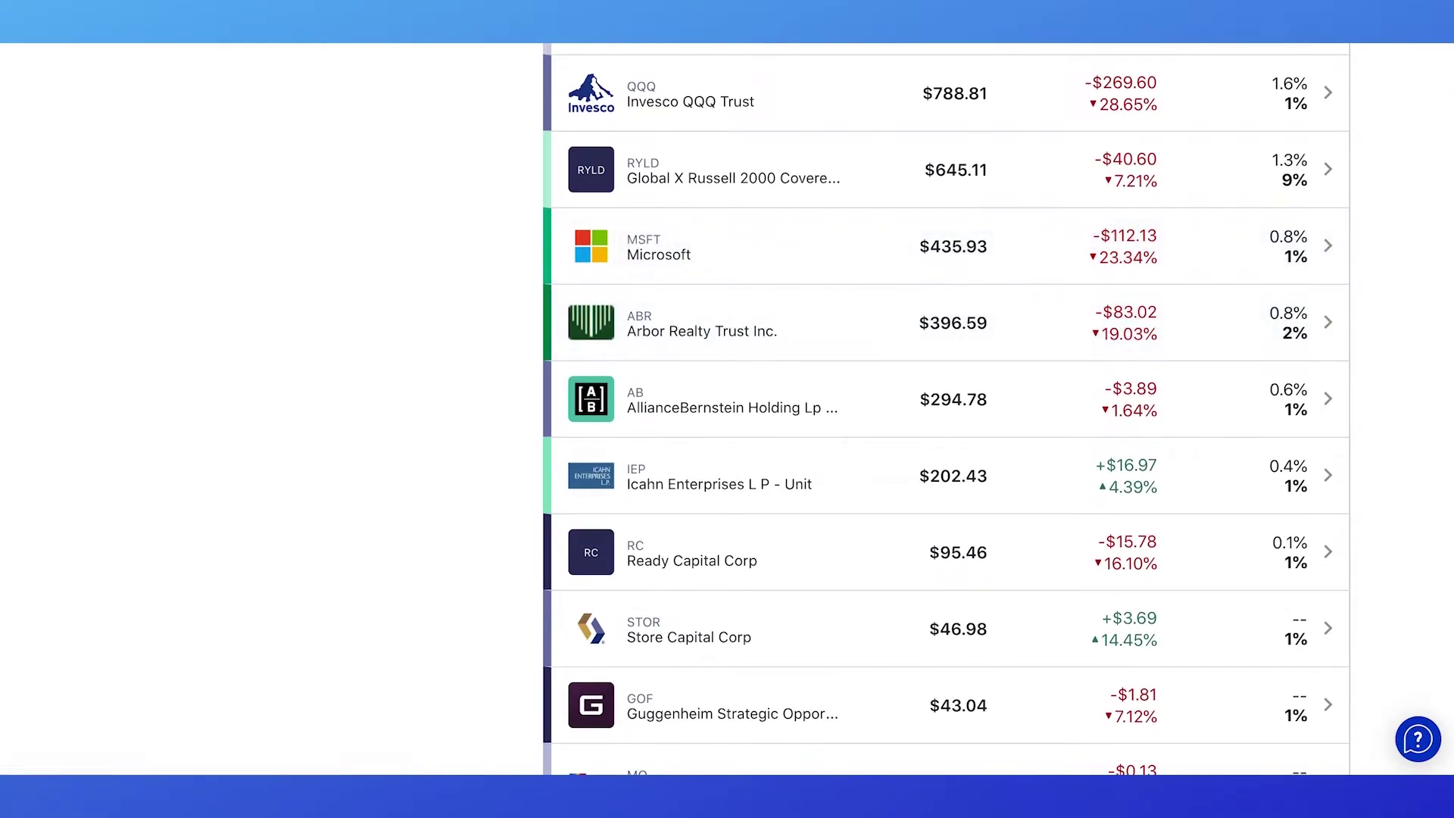
click(530, 31)
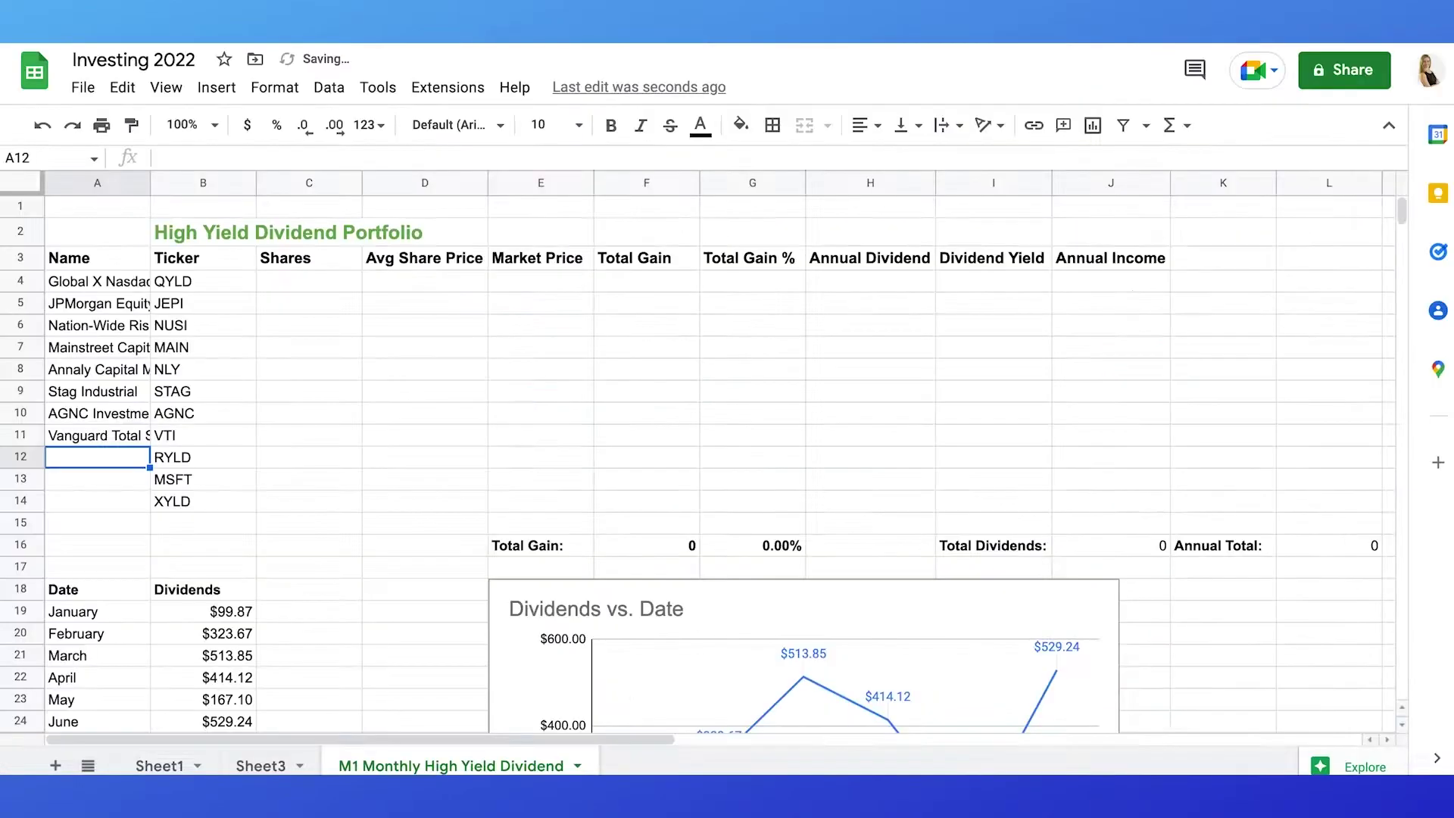
Step: Select RYLD in B12 and record 61 shares for MAIN in C7
click(184, 459)
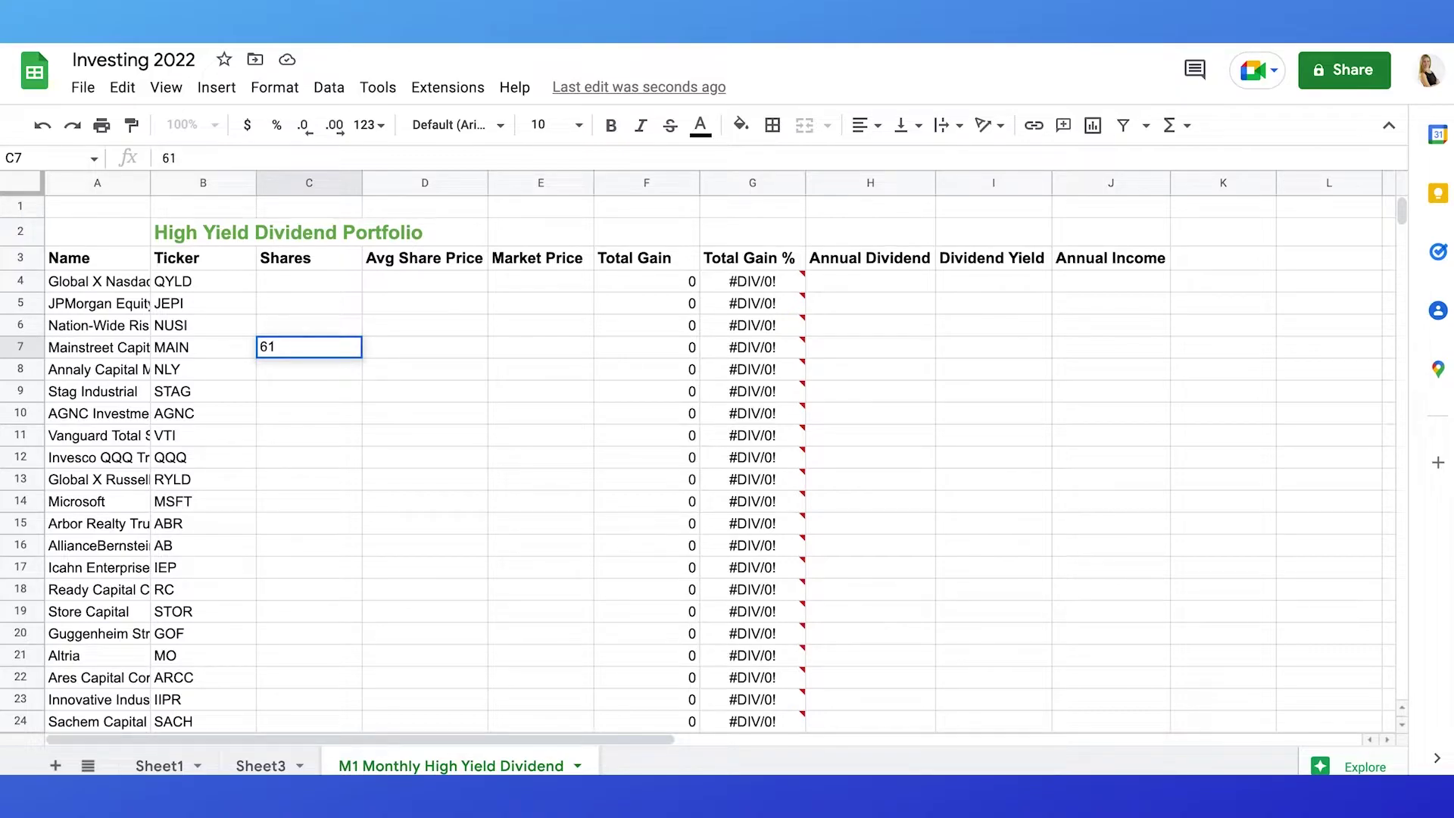
click(434, 343)
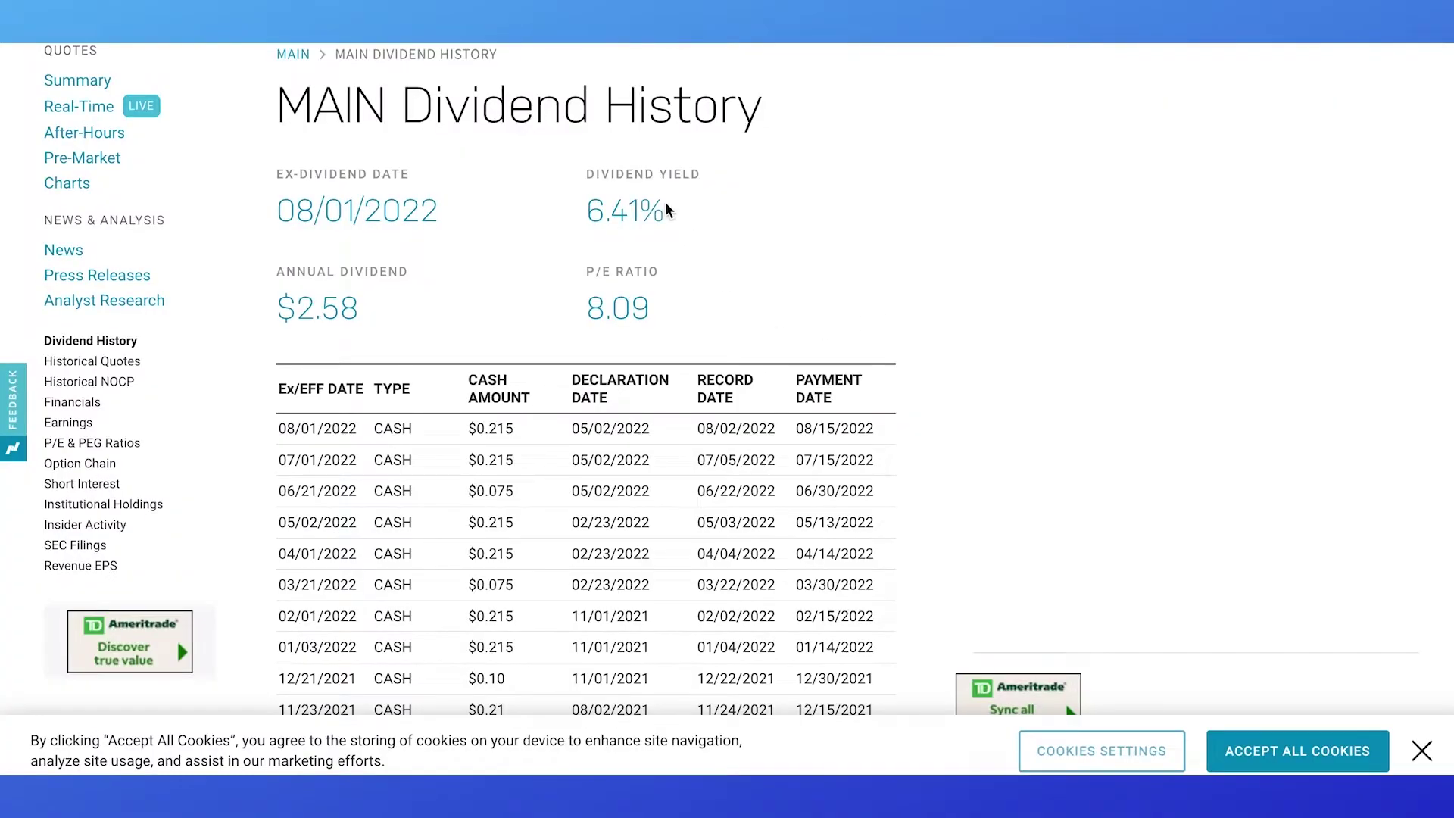
drag(671, 214, 588, 204)
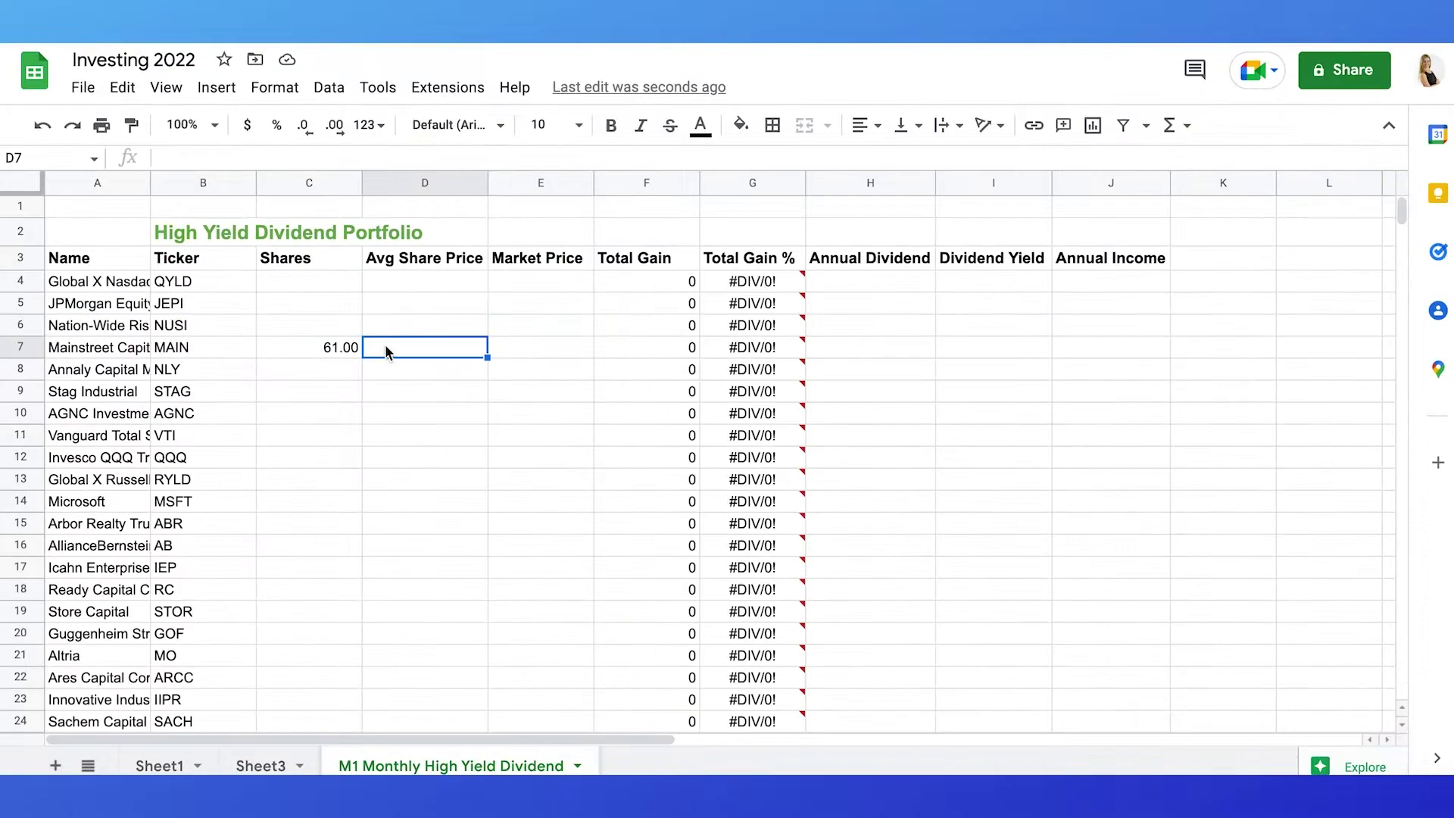
Step: Enter MAIN's $43.82 average share price and locate its $39.88 current price in M1
text($43.82)
key(Tab)
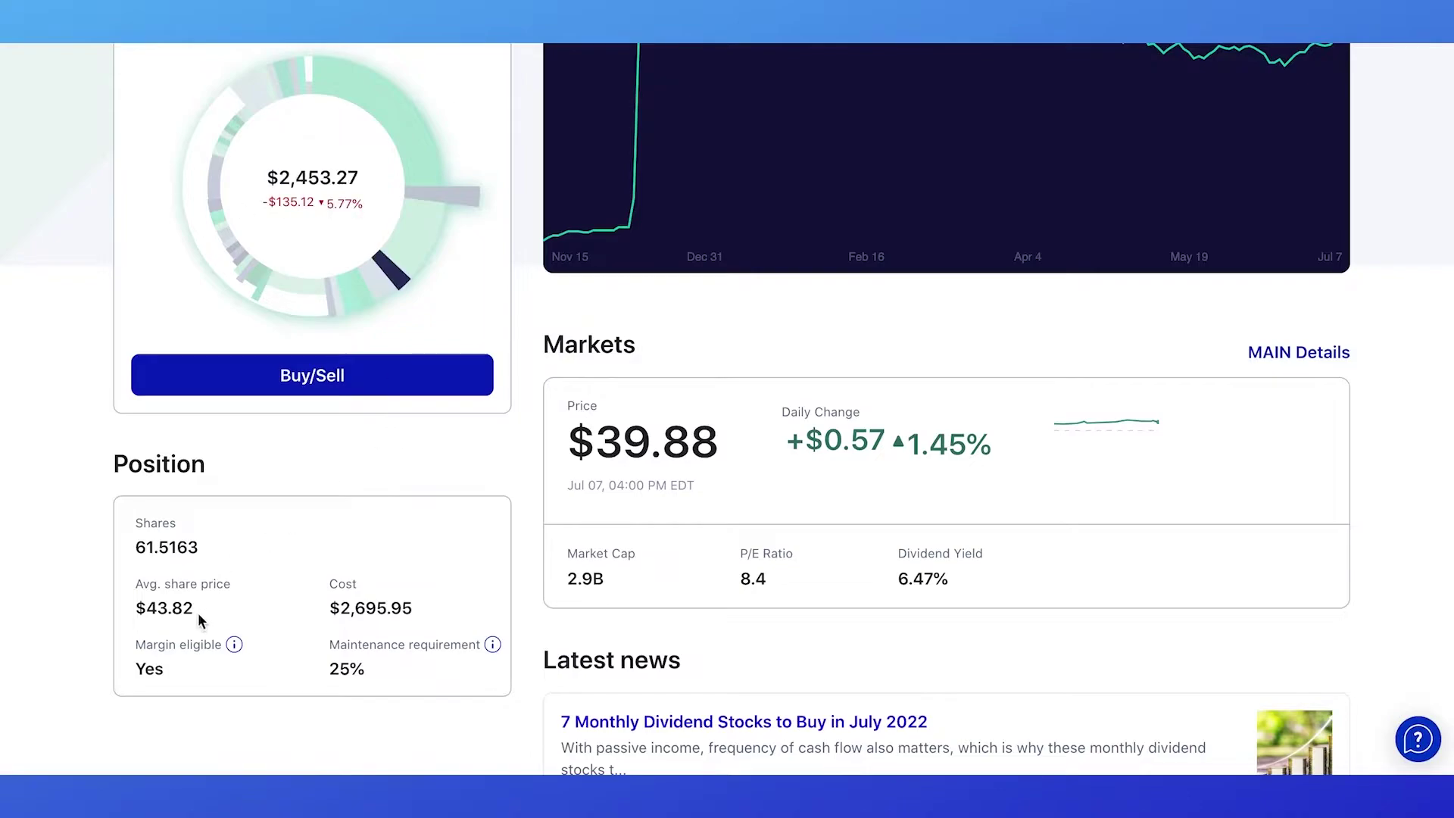
drag(199, 620, 132, 593)
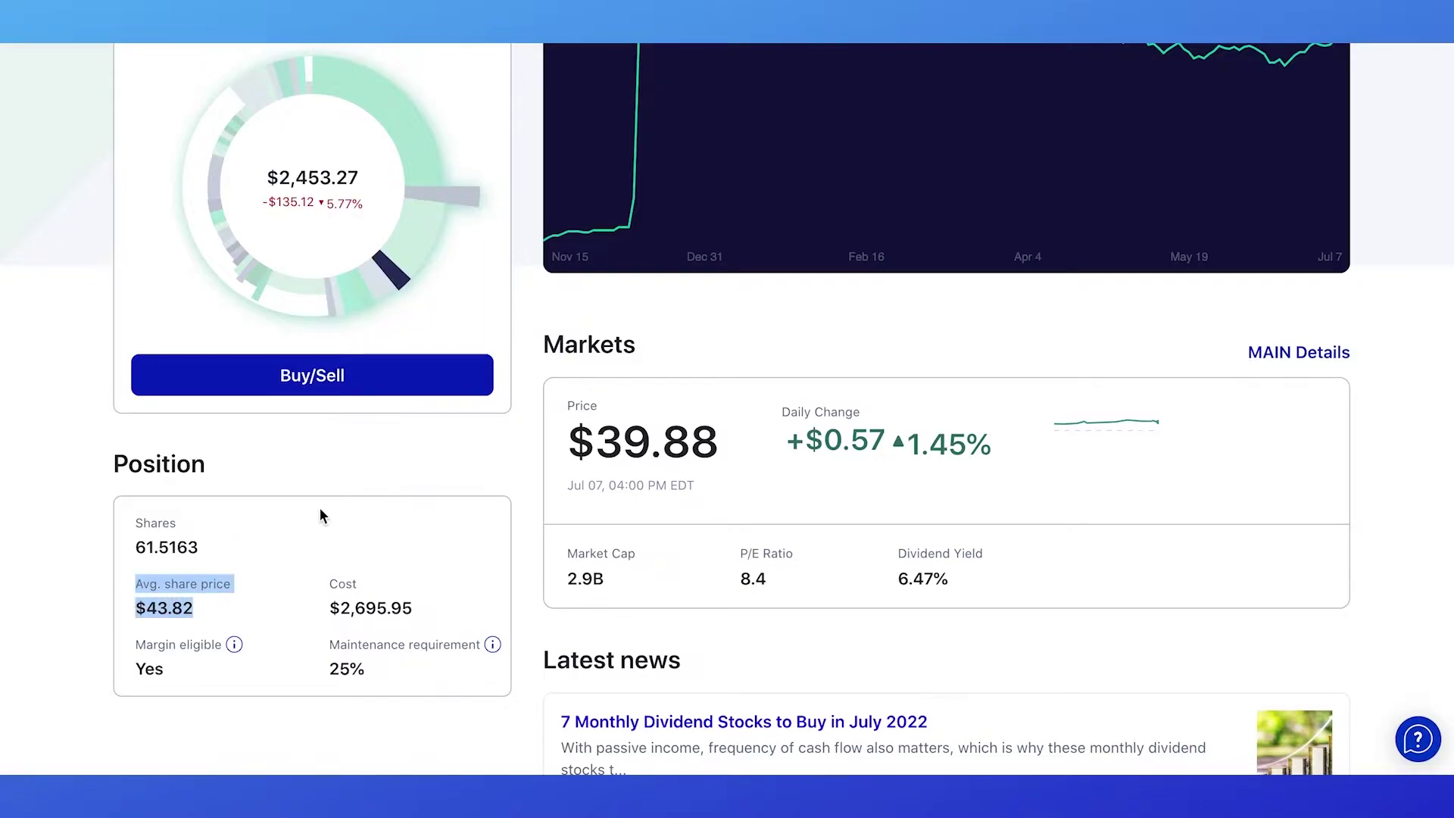
drag(723, 447, 573, 448)
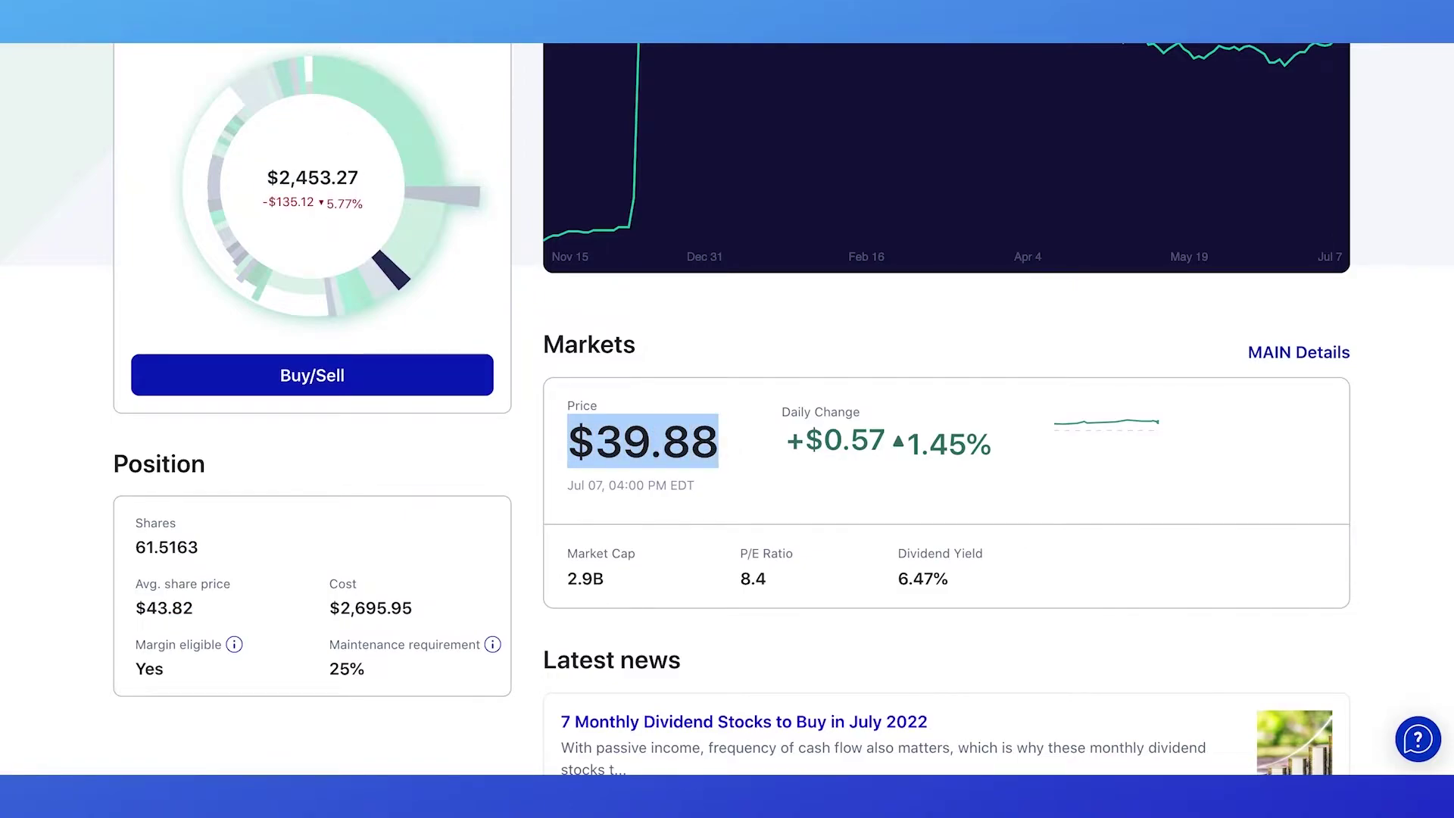
Step: Enter MAIN's $39.88 market price and check its Total Gain and Total Gain % formulas
key(ctrl+Tab)
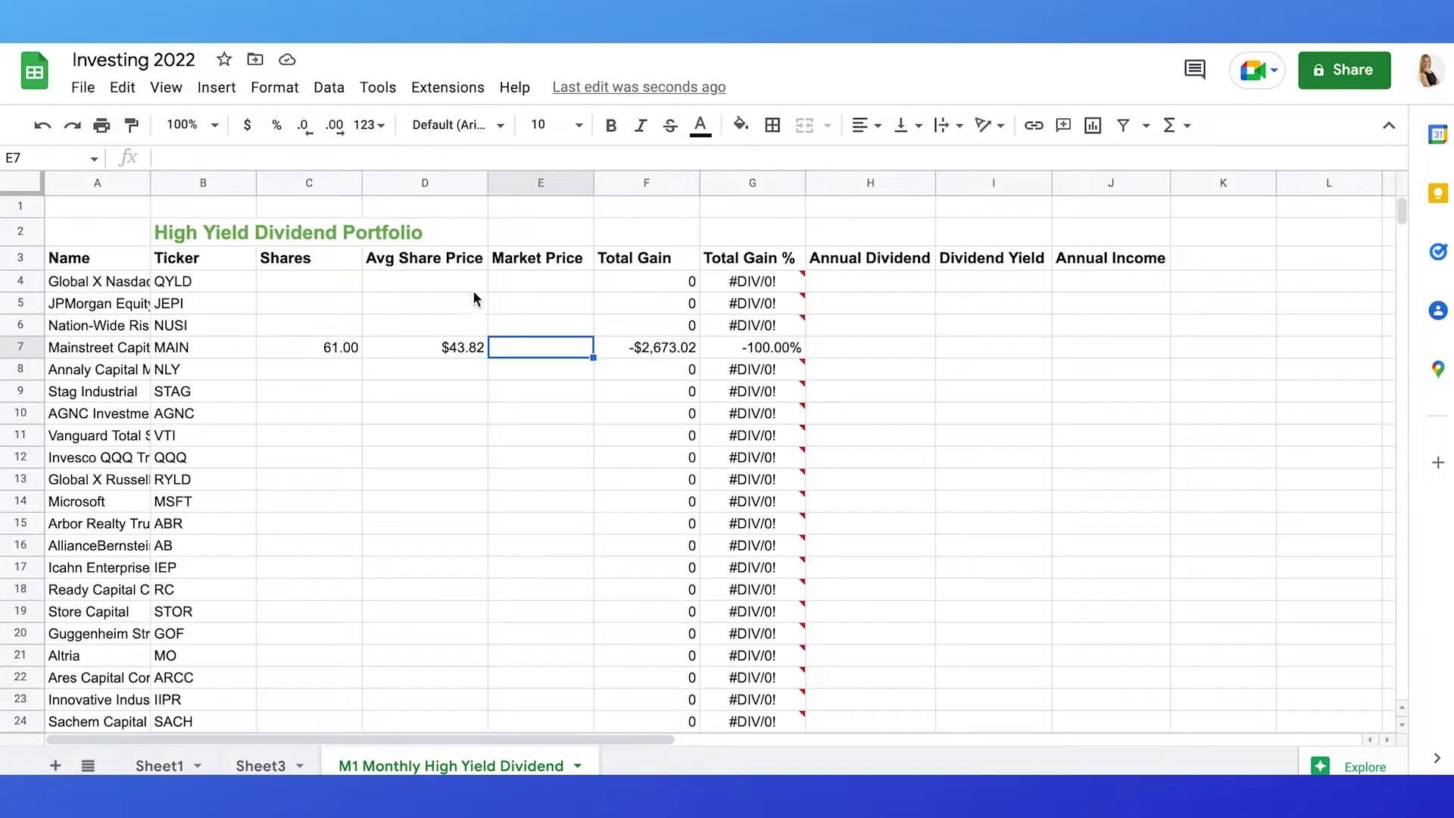
text($39.88)
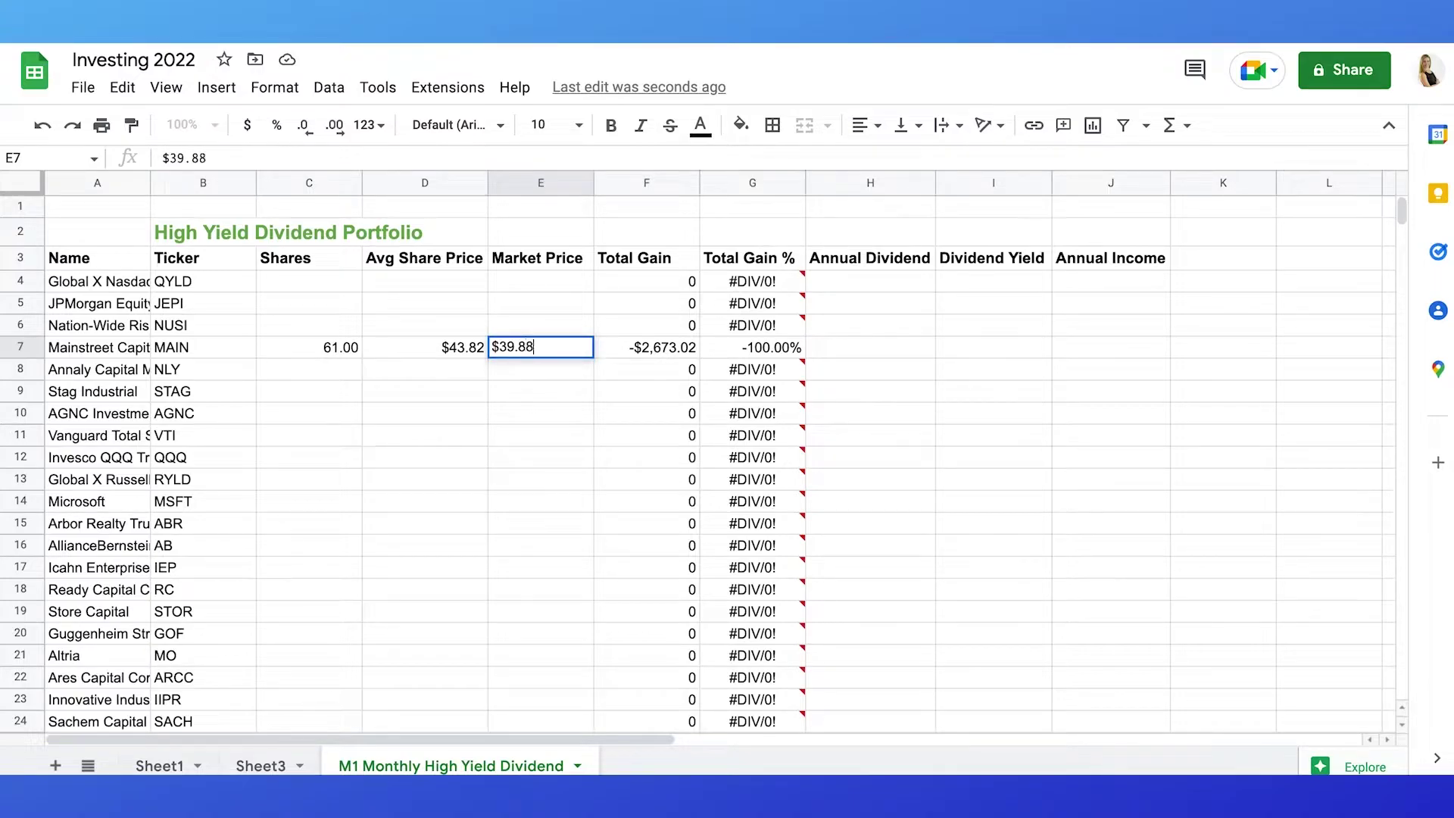
key(Return)
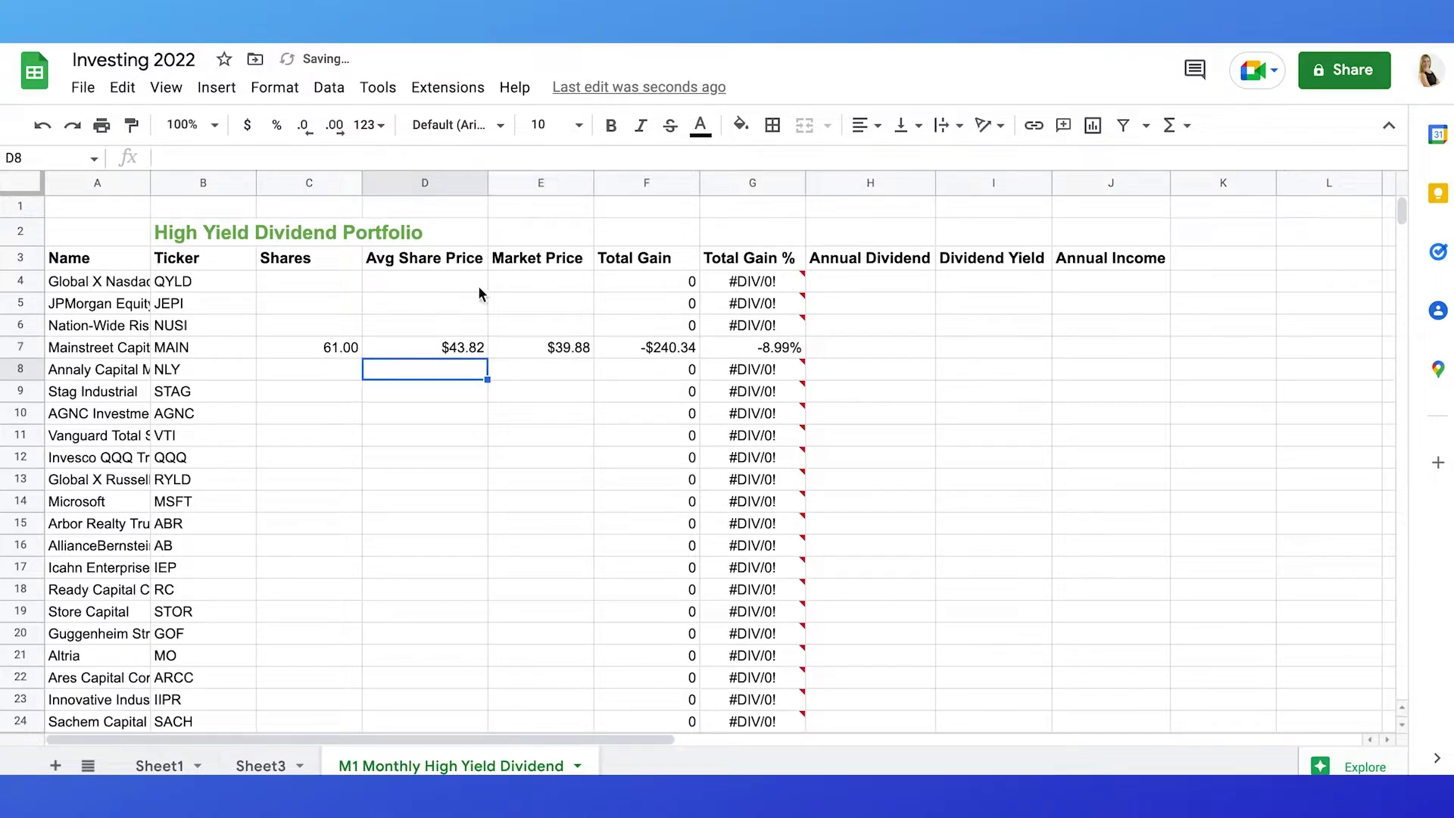
click(625, 350)
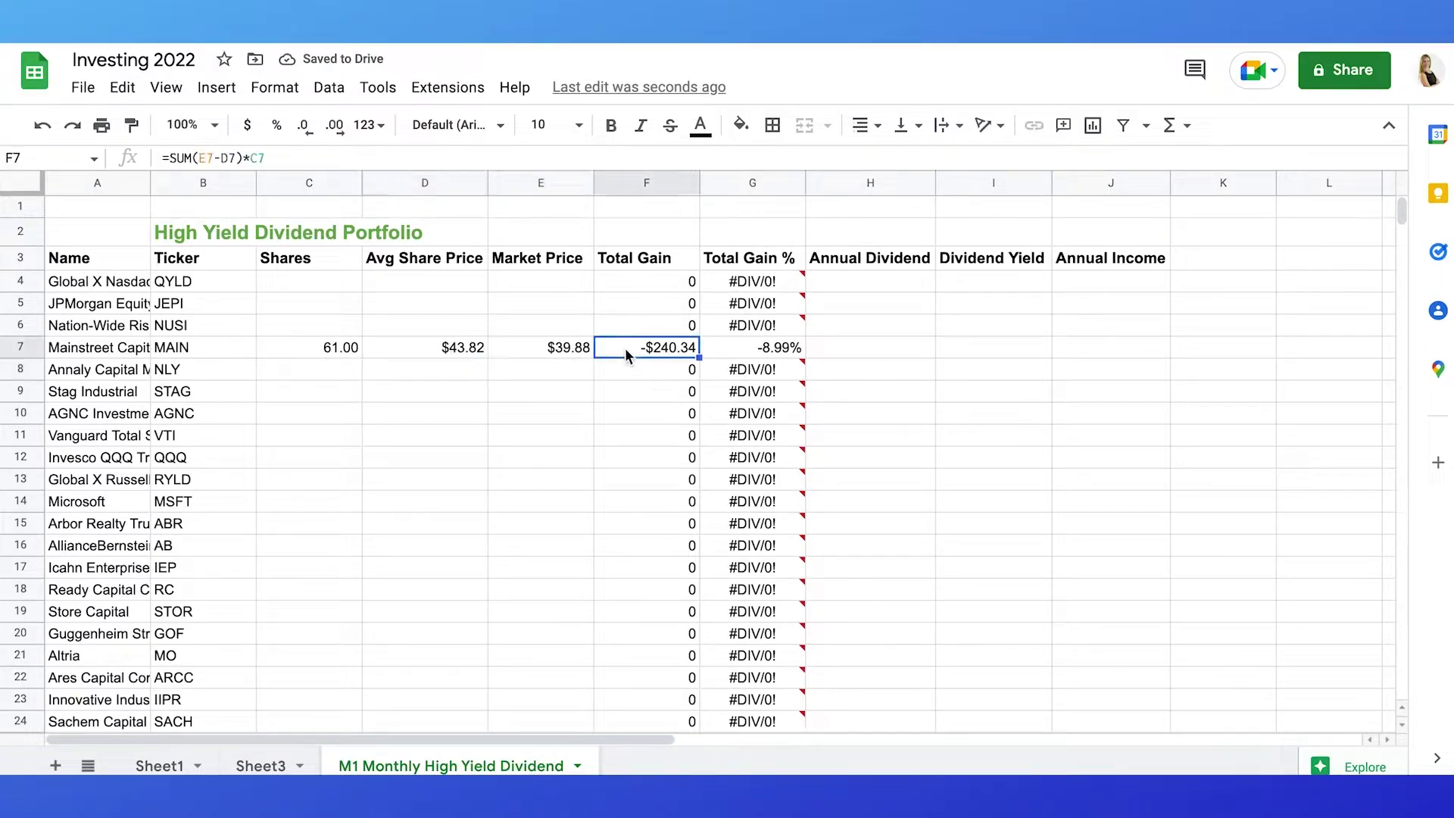
click(734, 348)
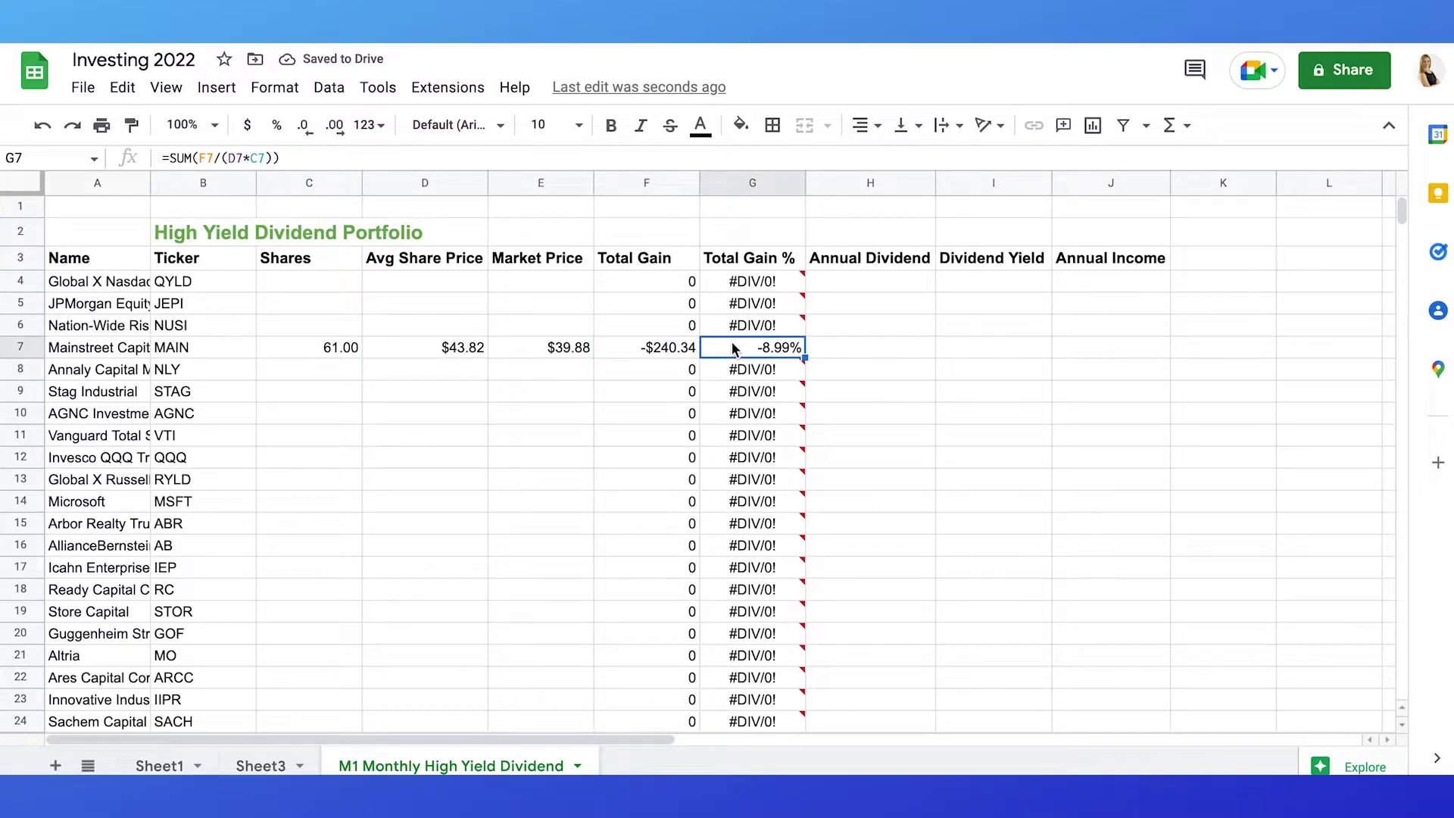
click(314, 350)
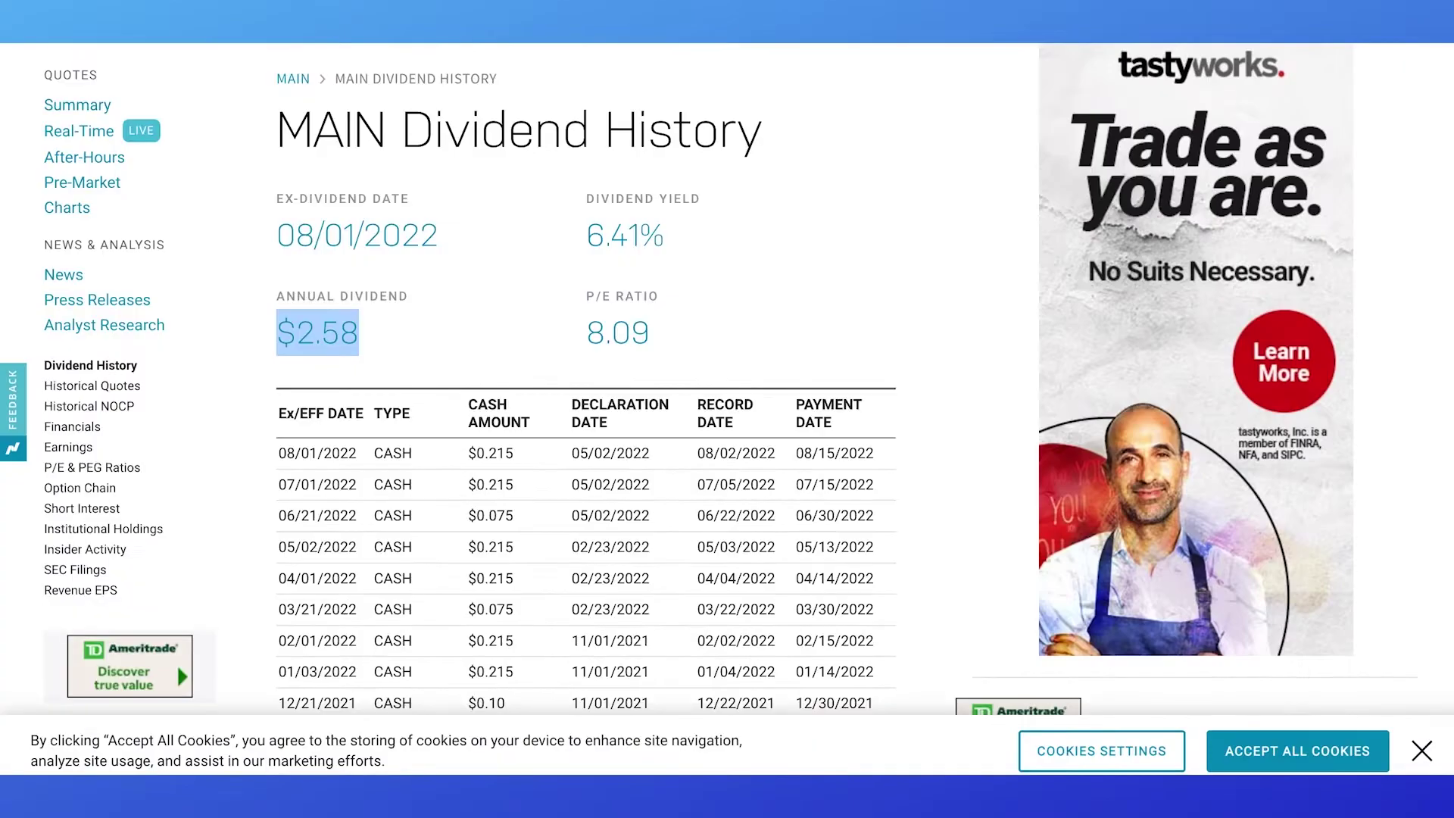
scroll(644, 198, up, 6)
Step: Look up ABR | Arbor Realty Trust Common Stock in Nasdaq's dividend history search
click(568, 267)
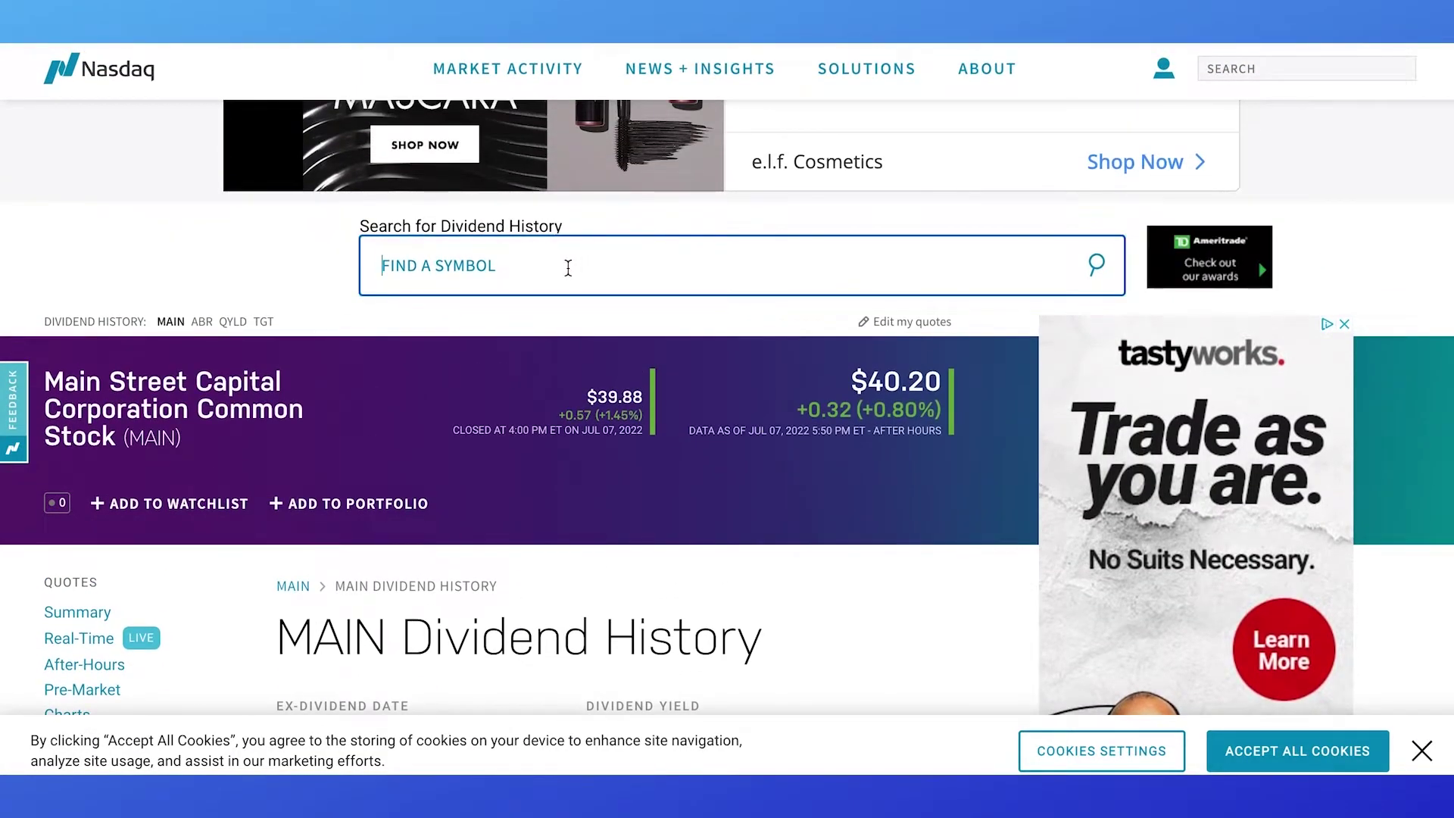
text(ABR)
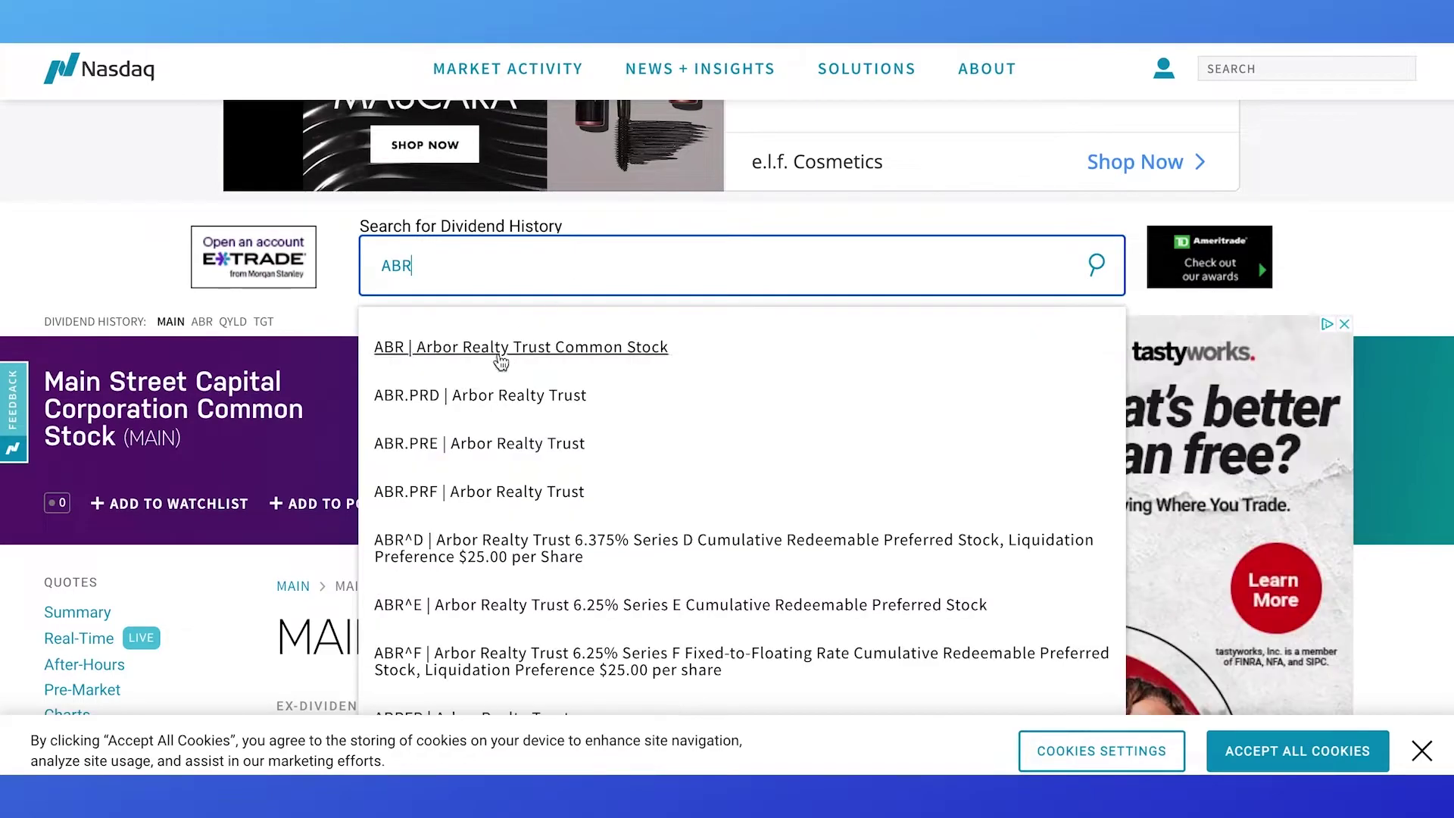
click(500, 361)
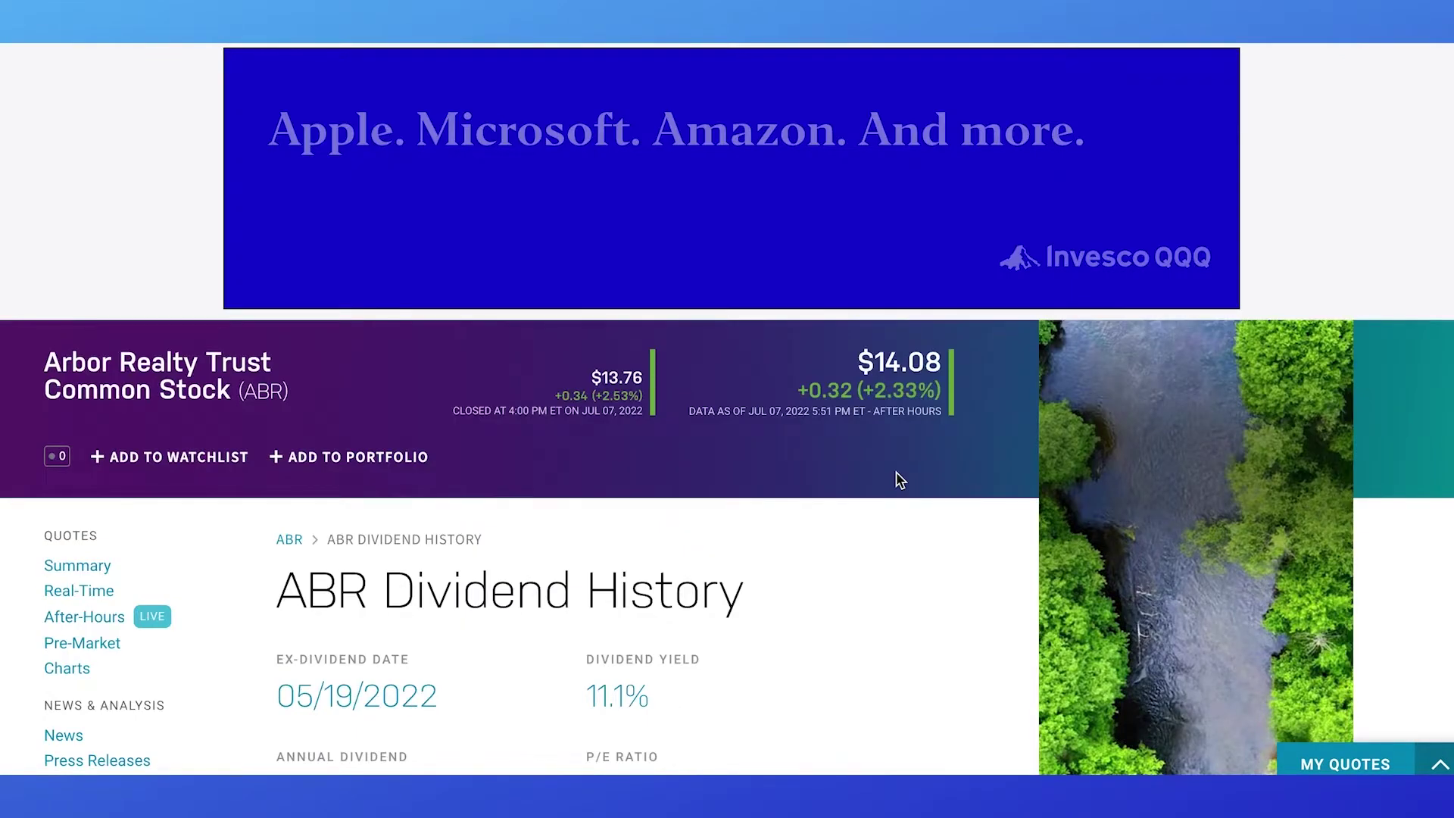
Step: Highlight ABR's 11.1% dividend yield and its $1.52 annual dividend
scroll(897, 472, down, 3)
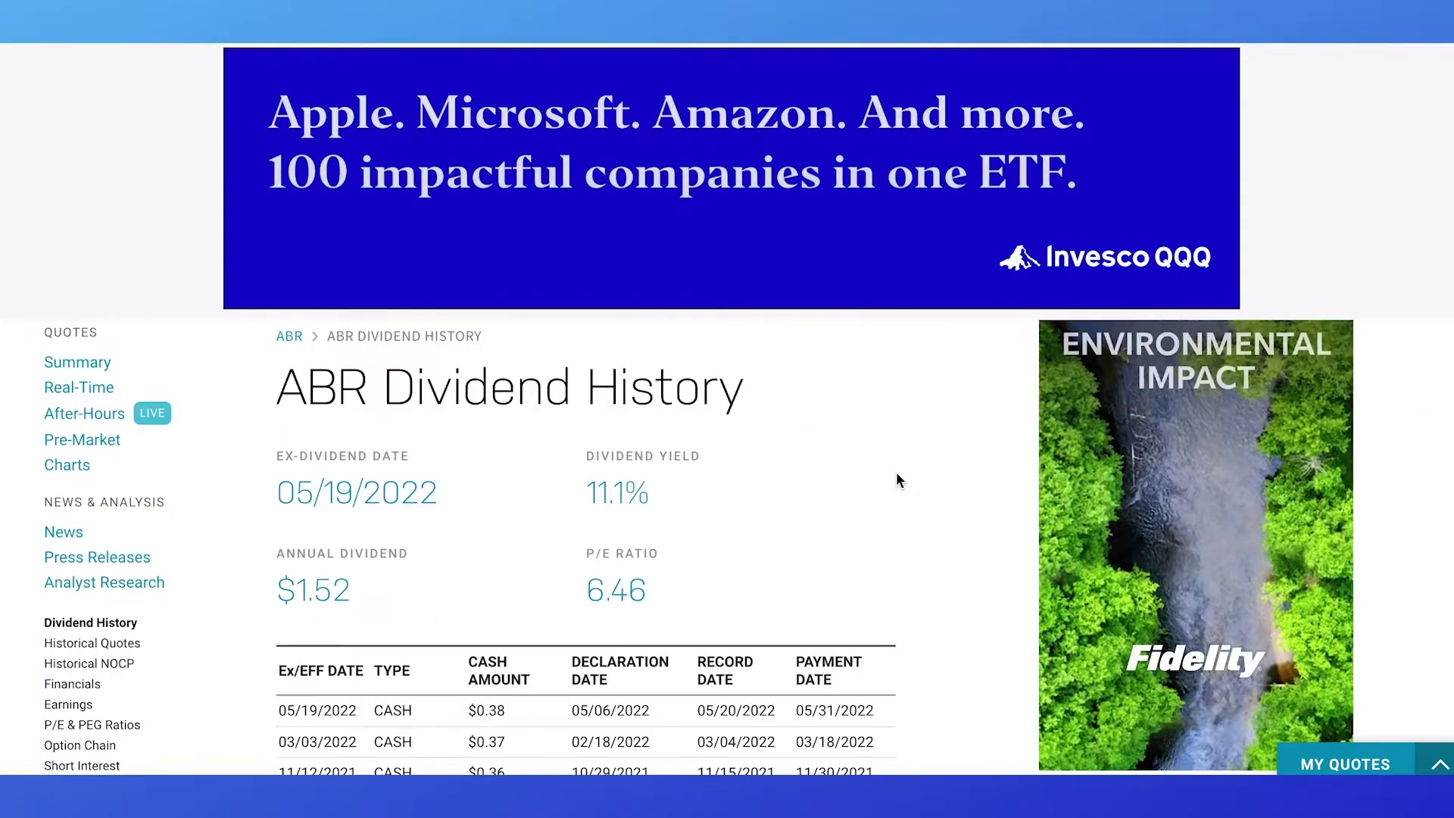
drag(598, 488, 769, 476)
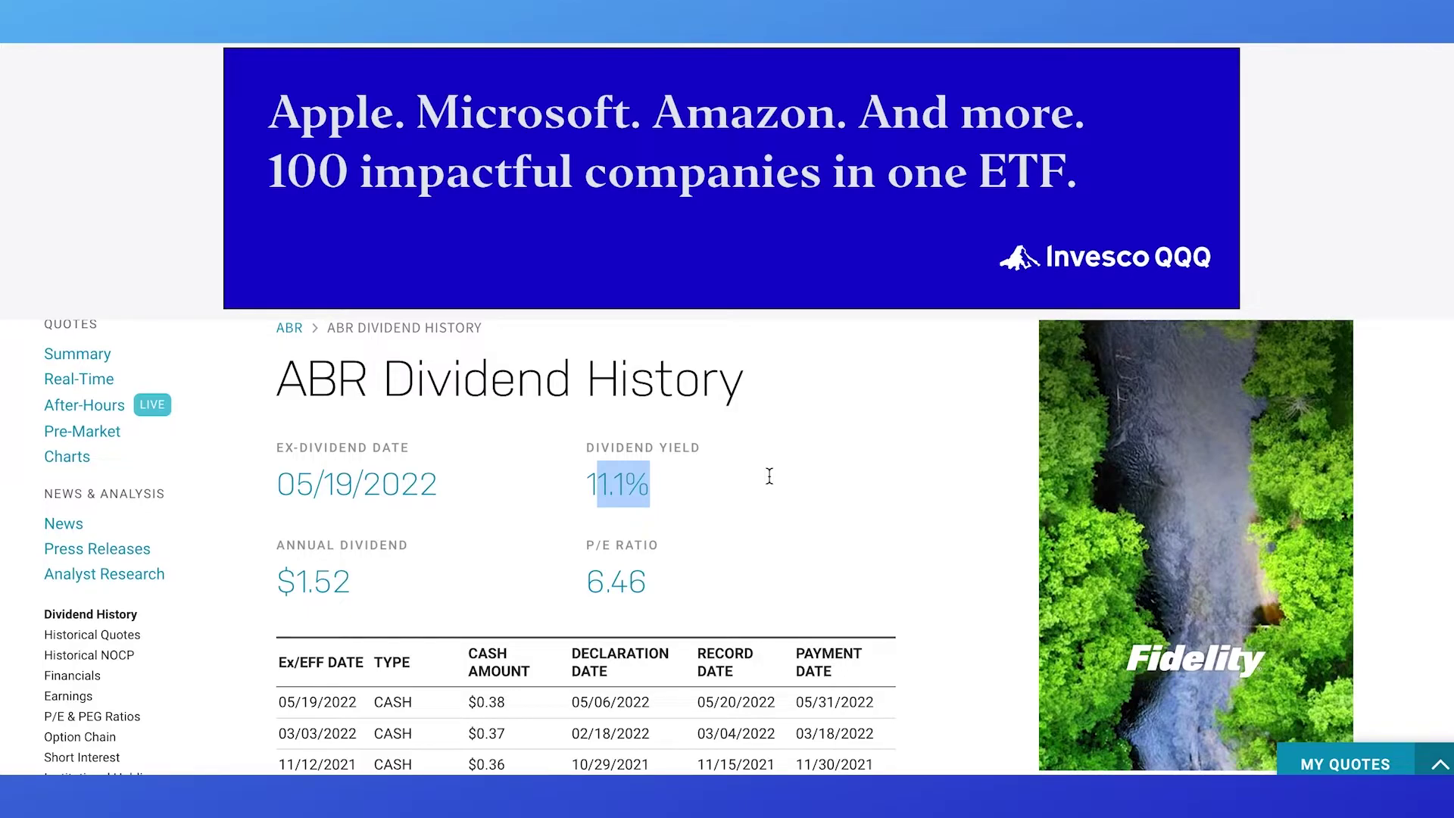
click(871, 492)
scroll(874, 497, down, 1)
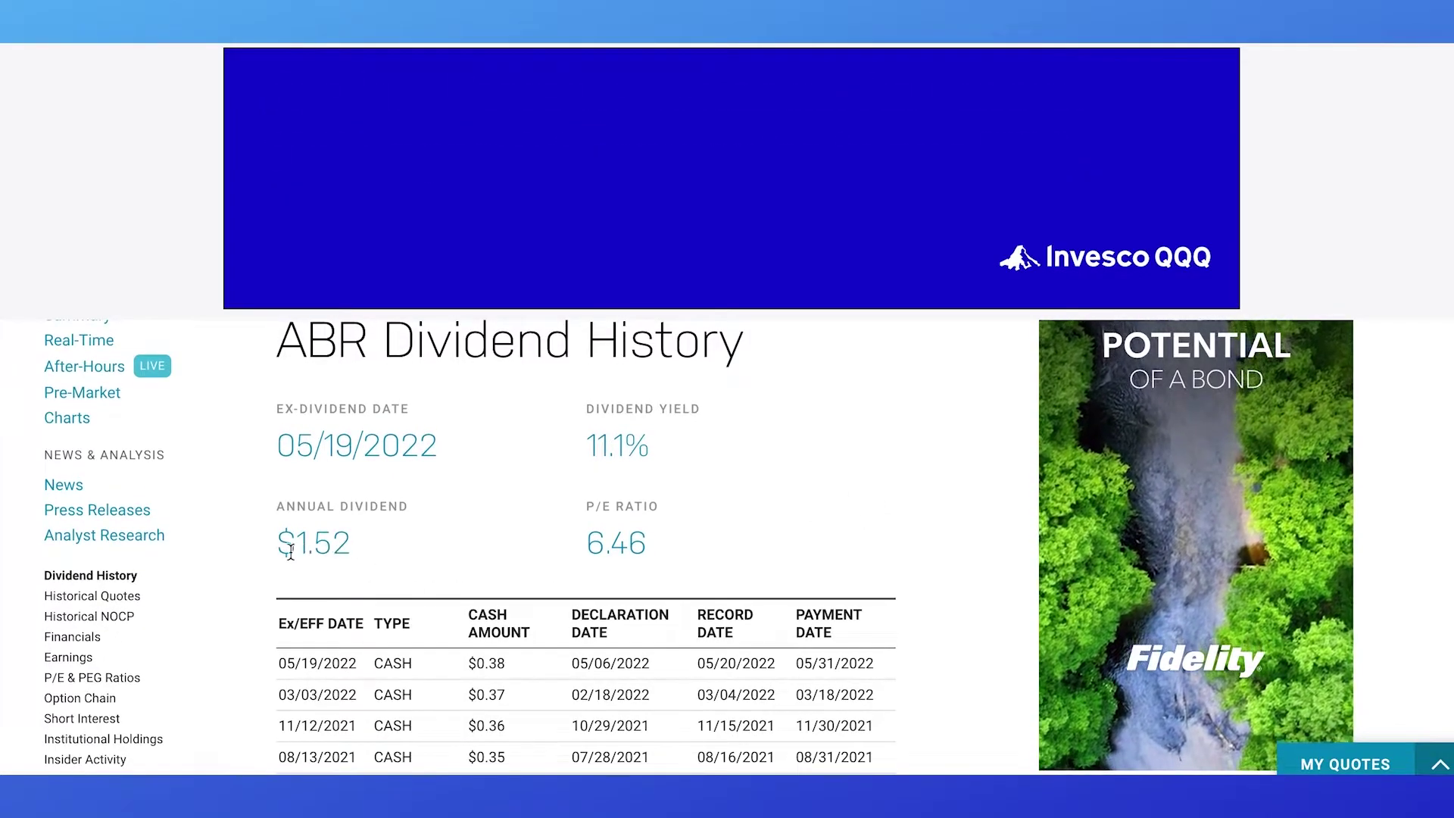
drag(359, 547, 278, 548)
Step: Scroll through ABR's dividend payment history back to 2013
click(903, 508)
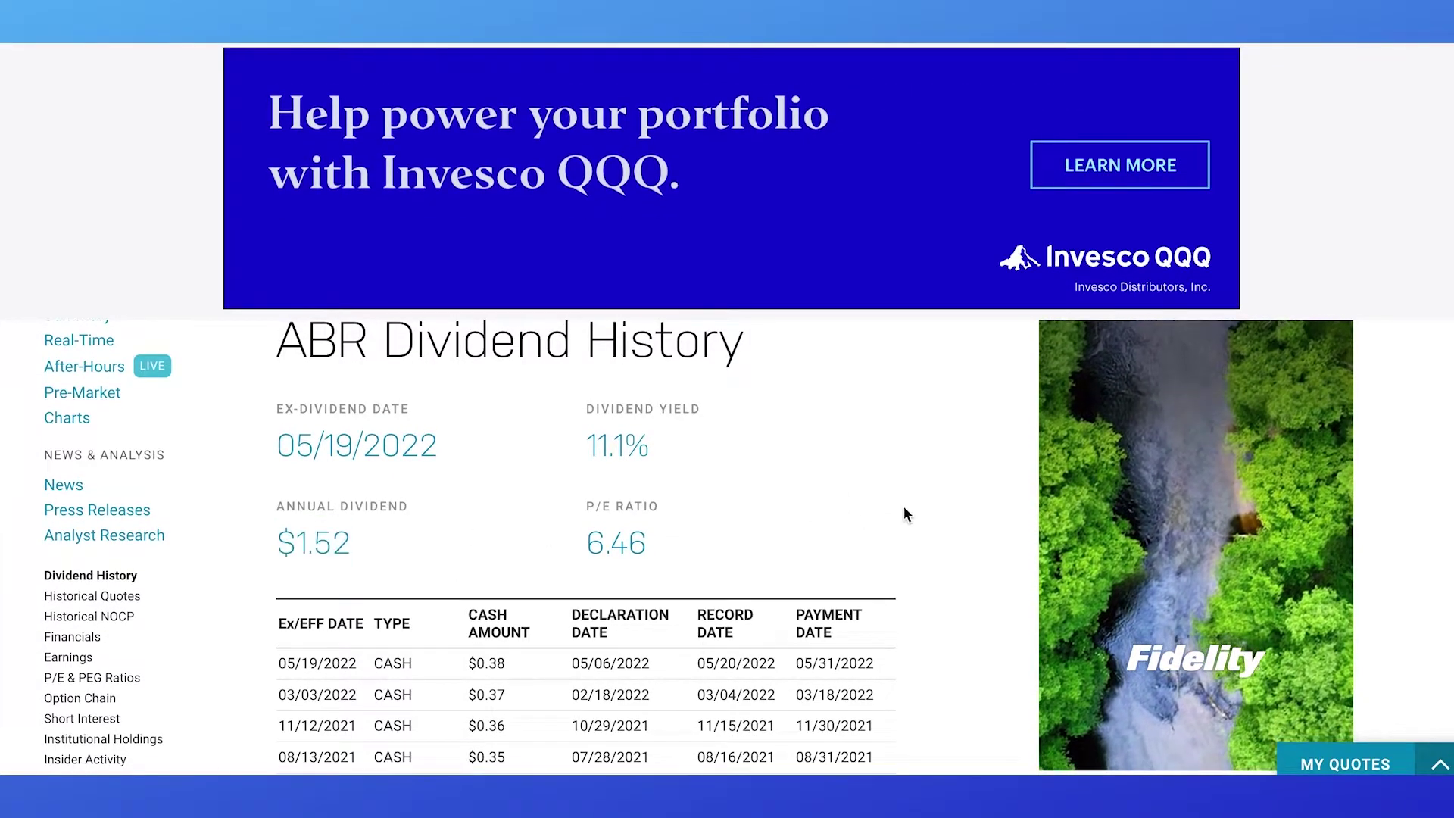
scroll(906, 510, down, 3)
scroll(907, 514, down, 3)
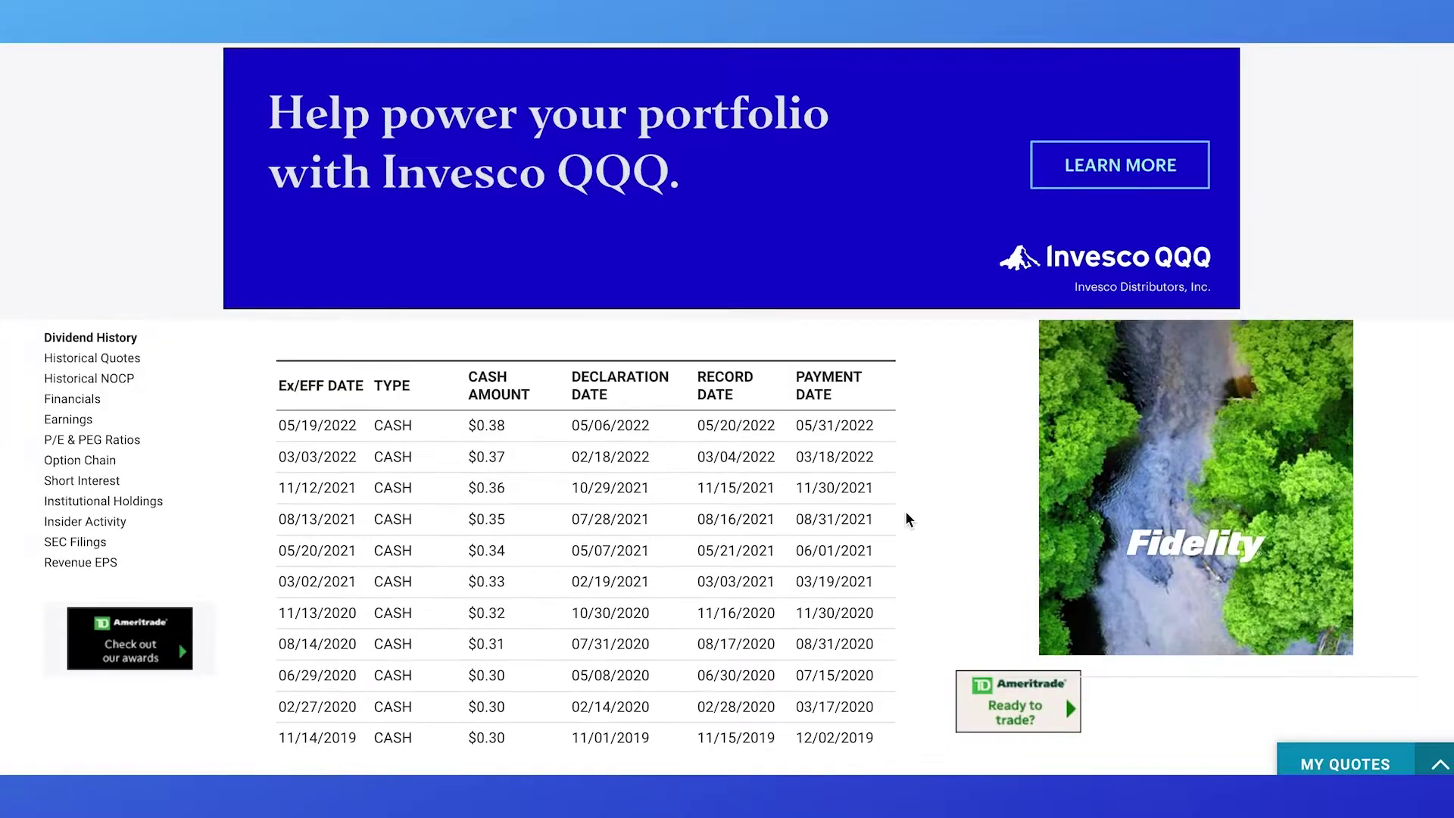
scroll(906, 518, down, 2)
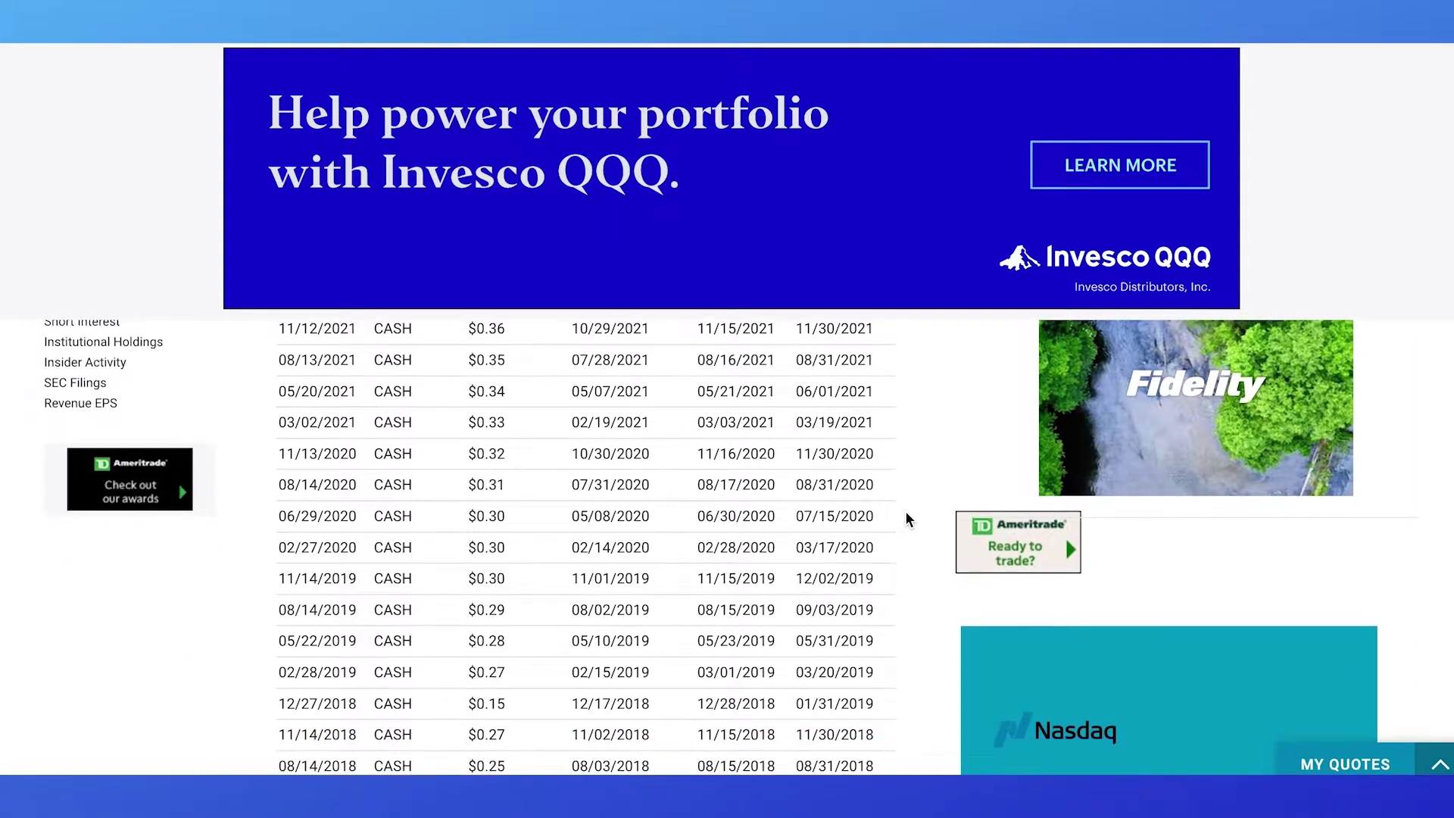
scroll(905, 518, down, 1)
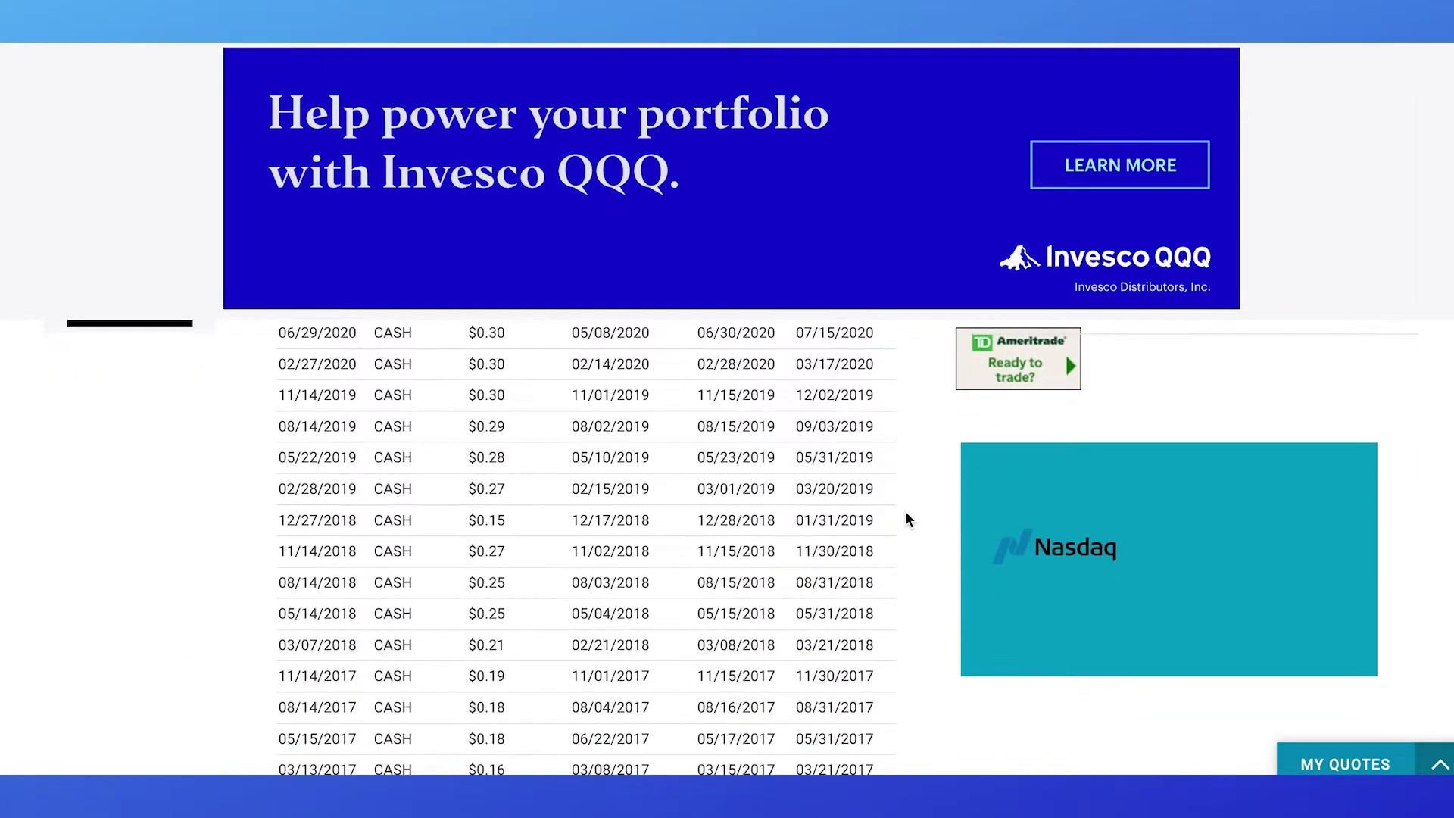
scroll(906, 518, down, 2)
scroll(907, 515, down, 3)
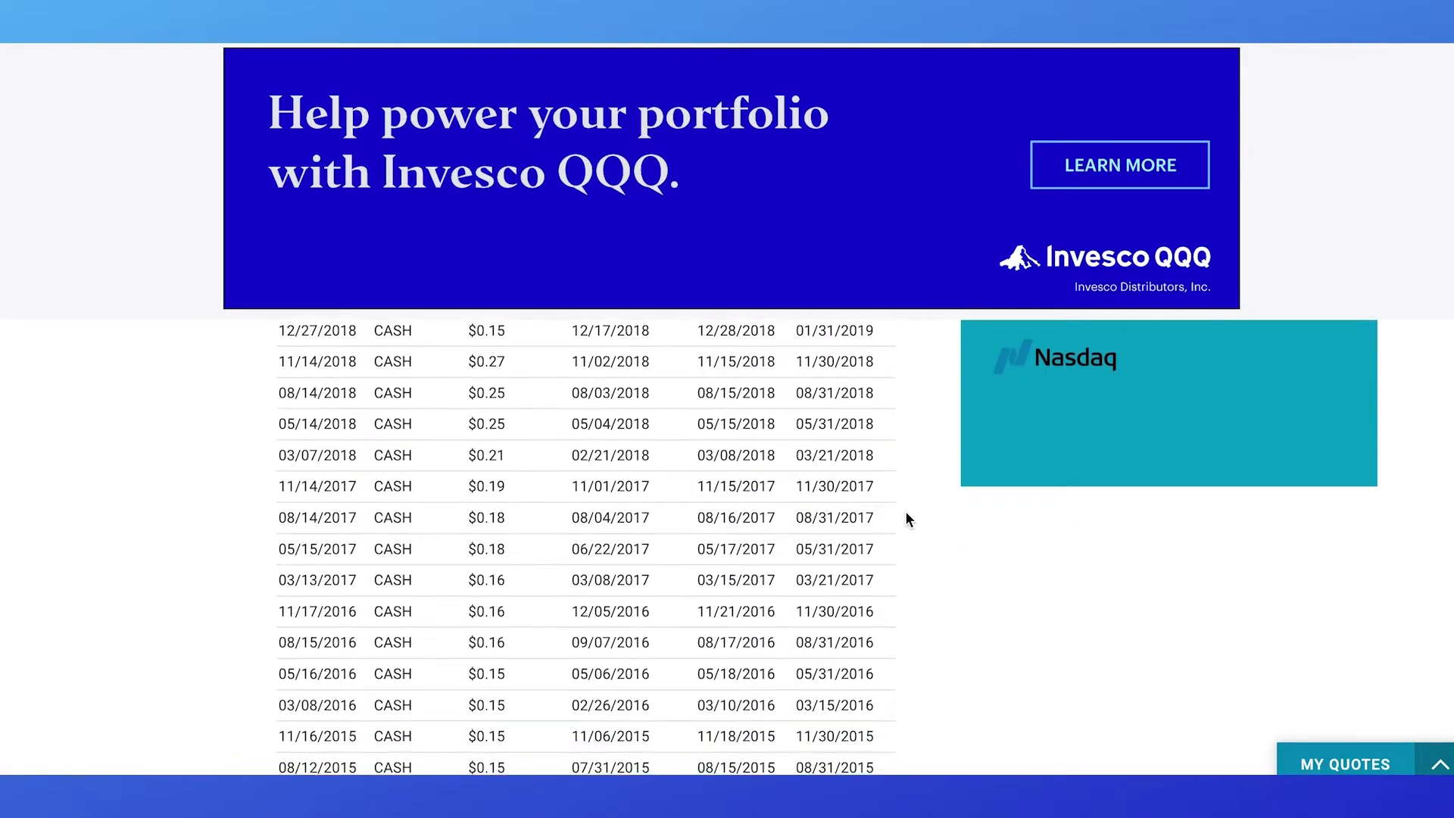
scroll(908, 518, down, 3)
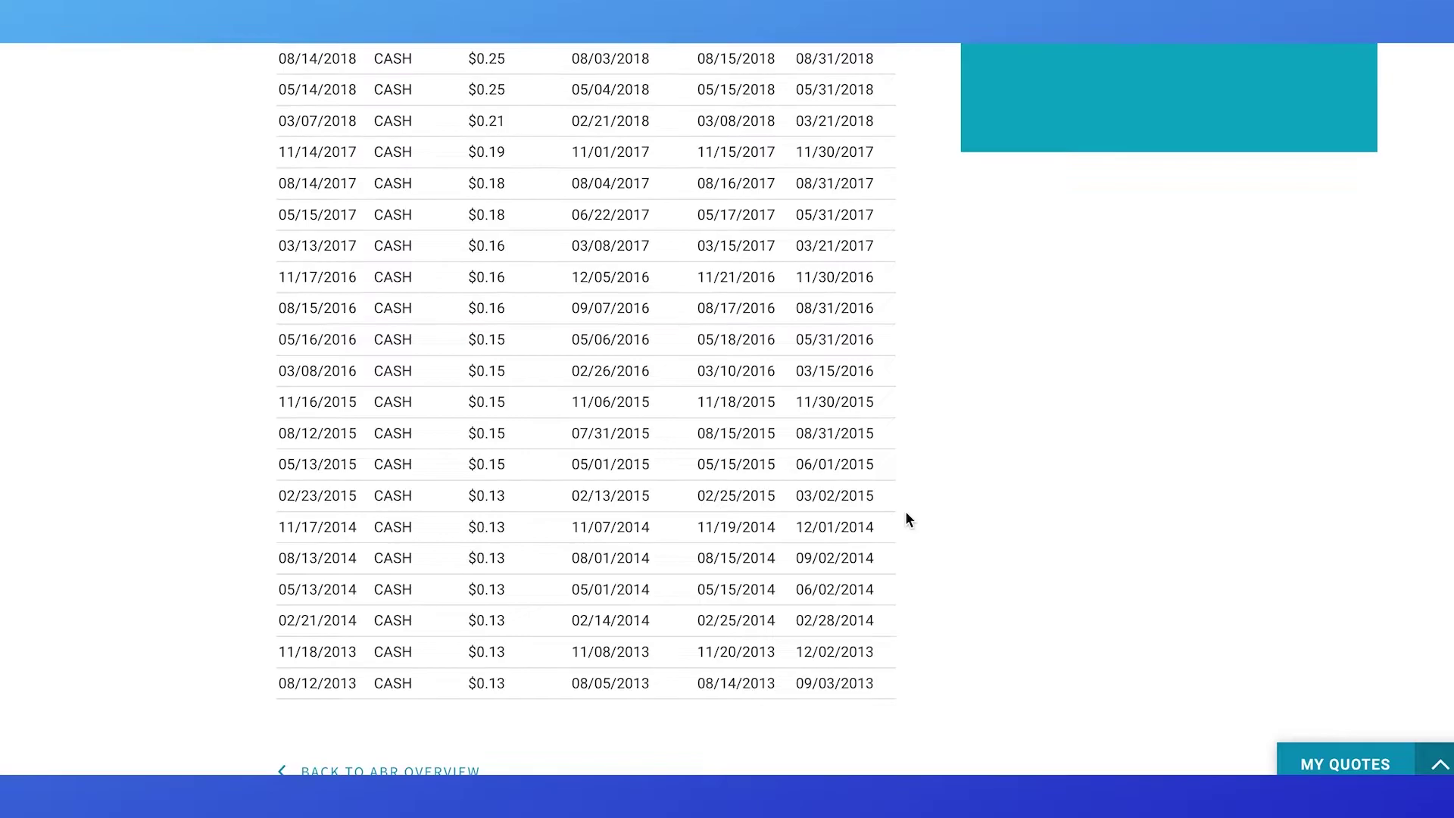
scroll(907, 499, up, 2)
scroll(907, 499, up, 6)
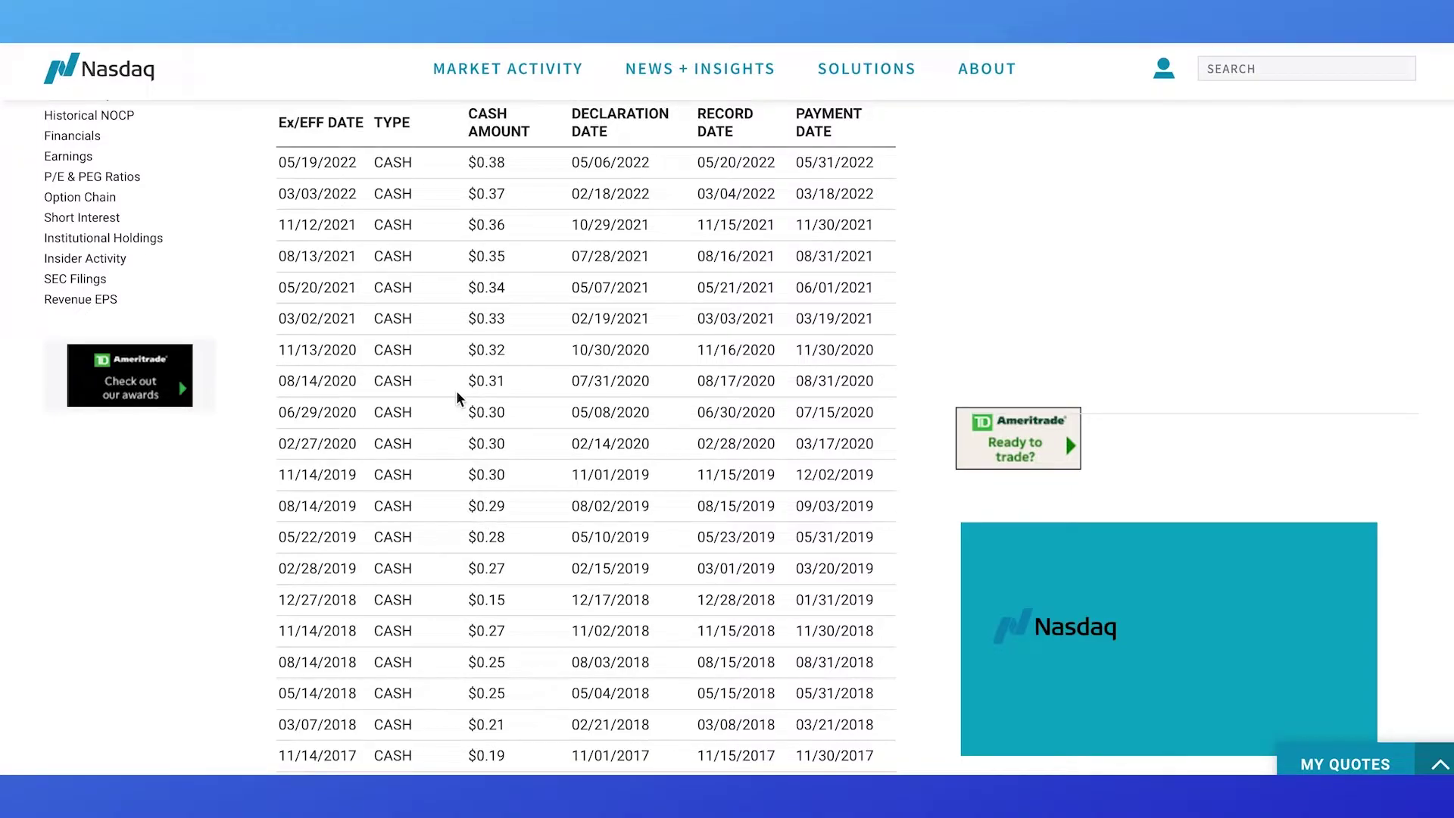
Step: Highlight the early-2020 payment rows, then select the Arbor Realty Trust row in the sheet
drag(457, 398, 466, 447)
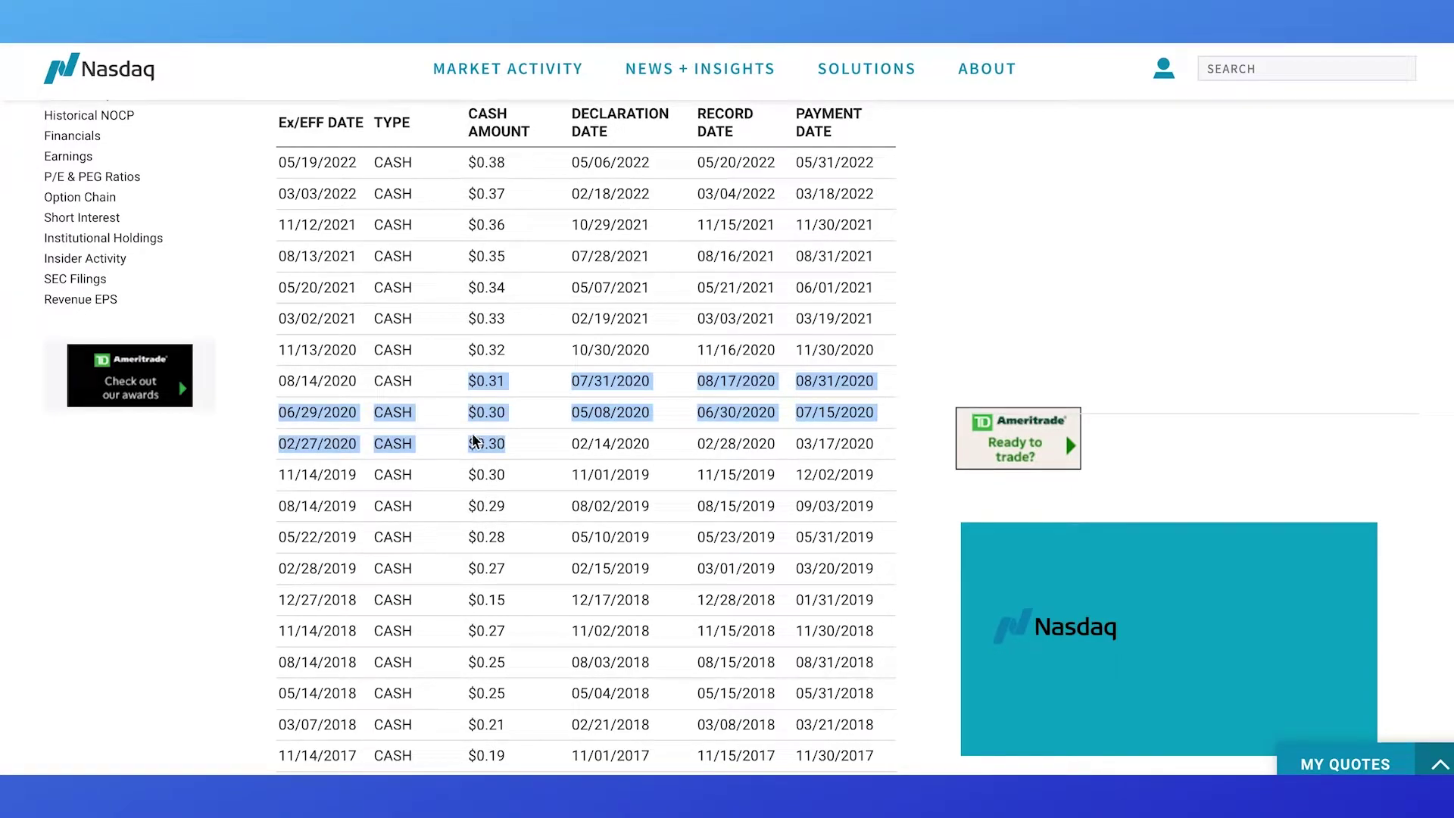
click(909, 298)
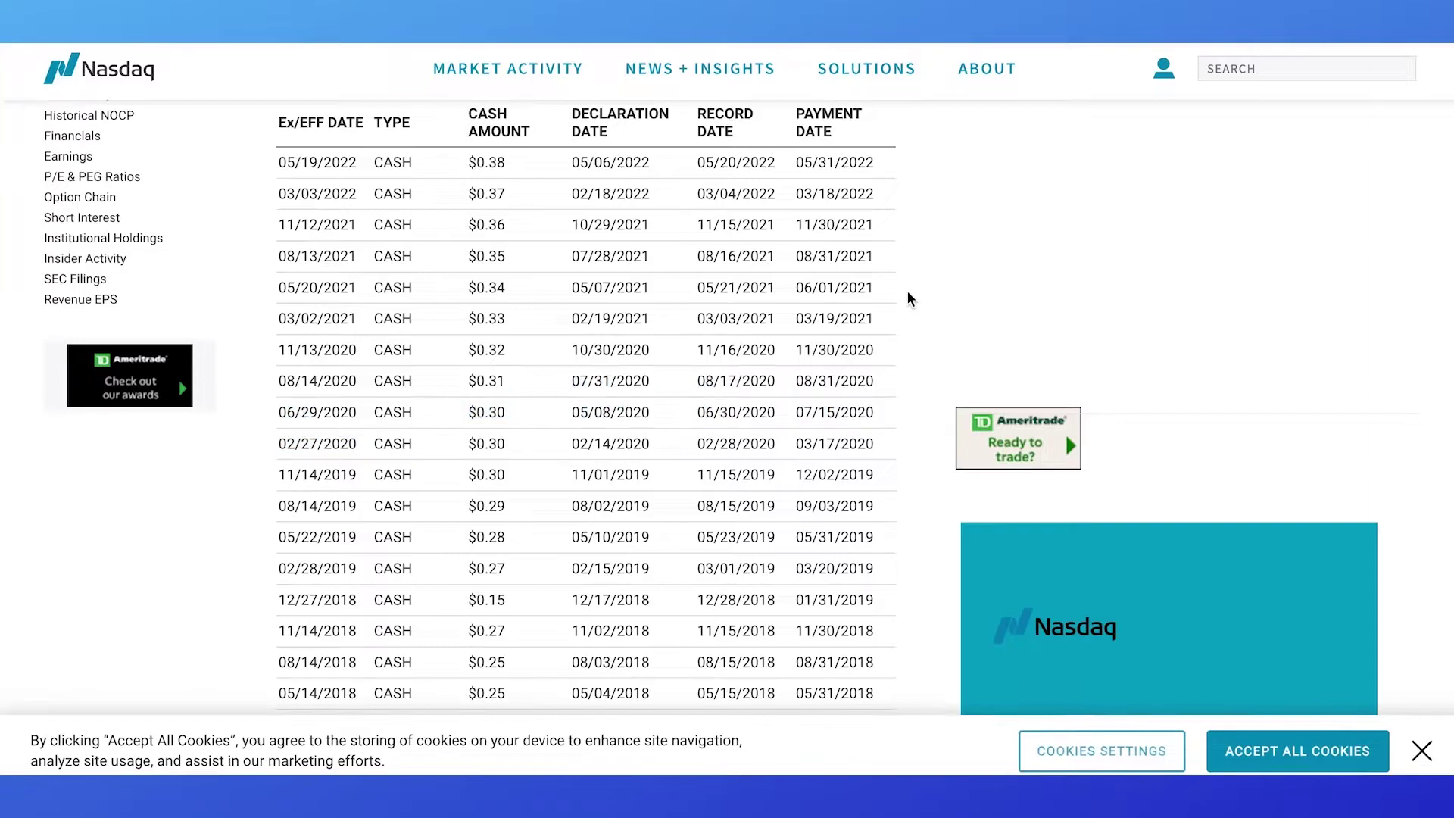
scroll(909, 297, up, 3)
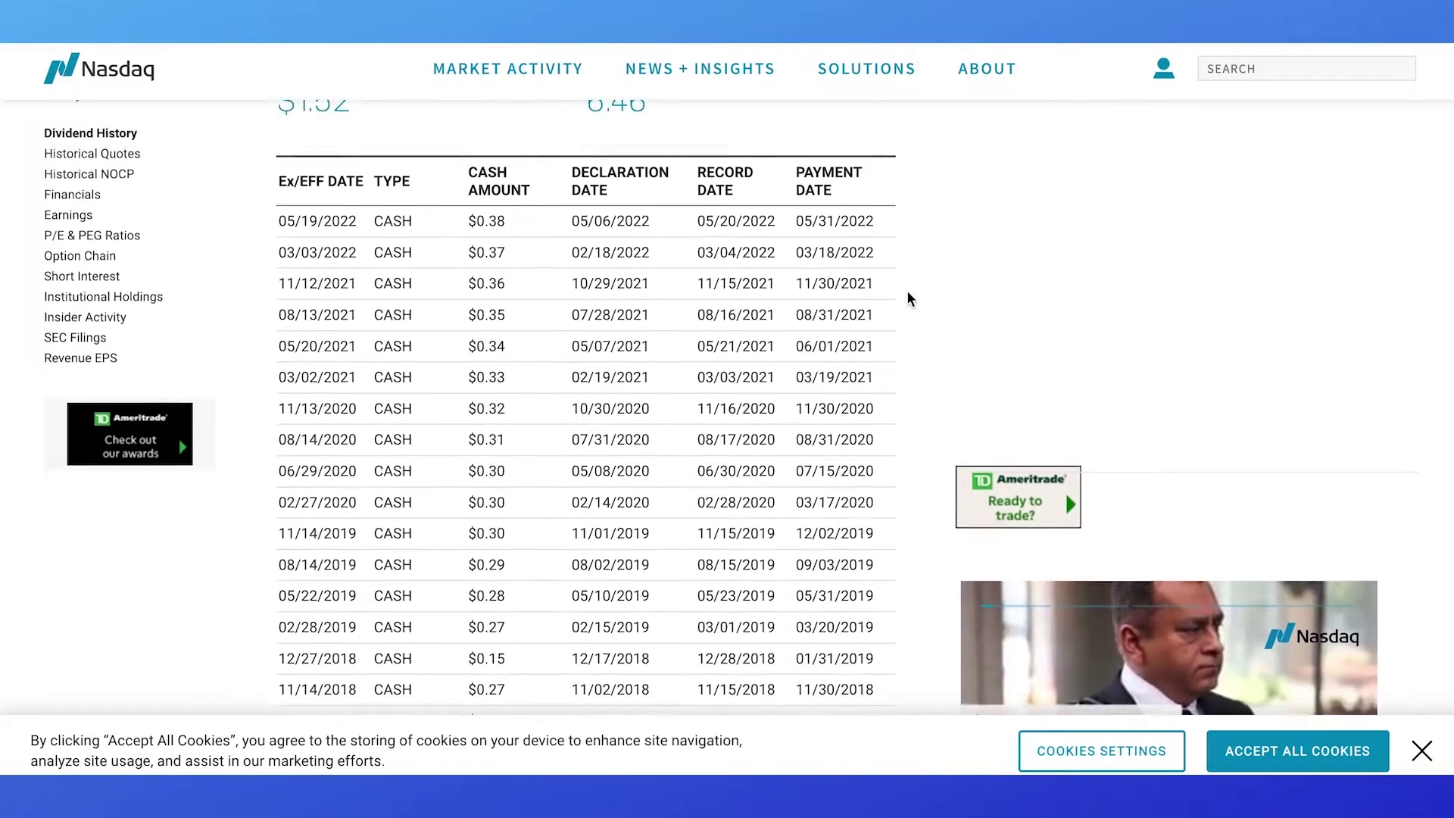
scroll(908, 297, up, 2)
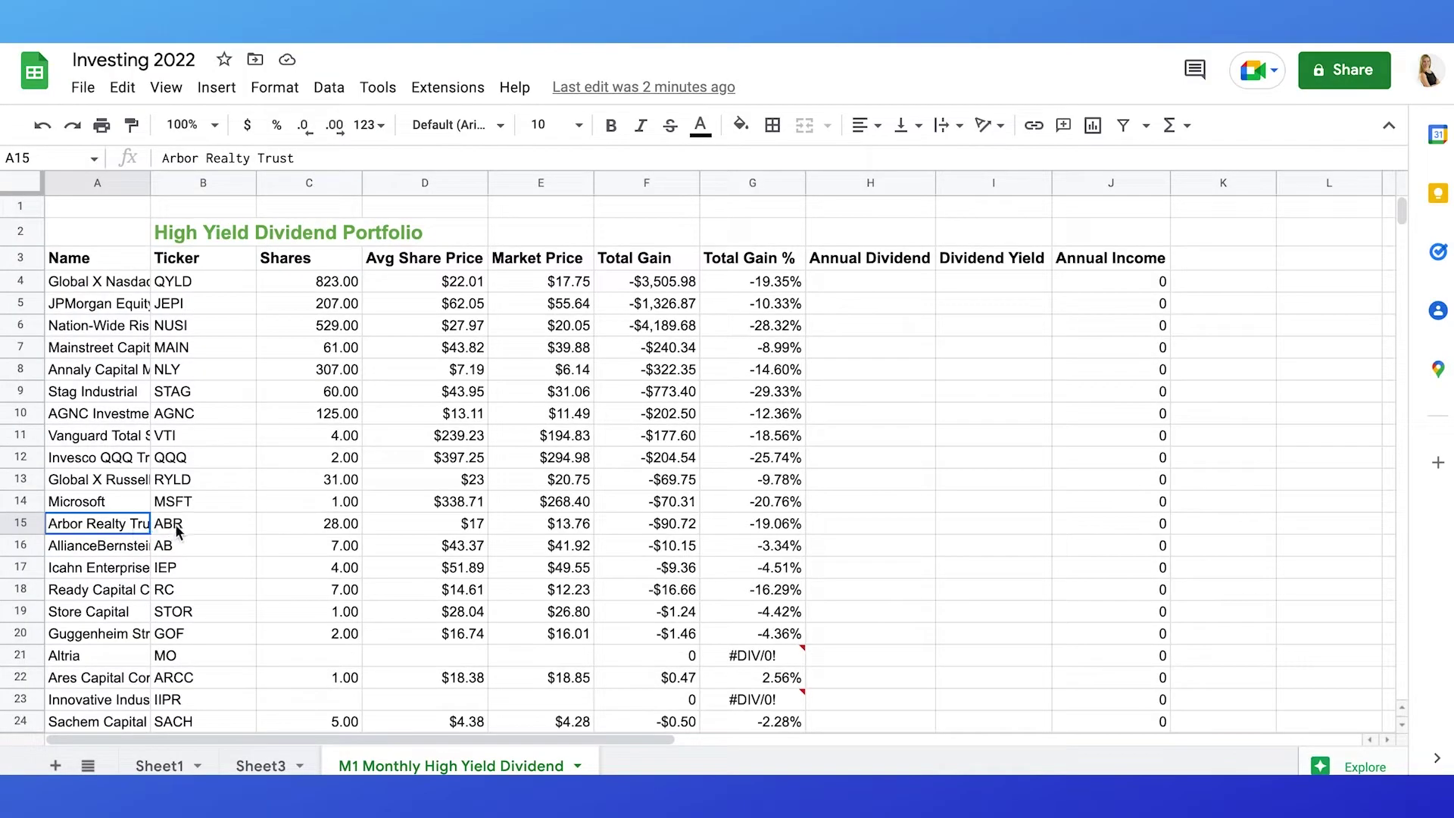
drag(98, 523, 1062, 520)
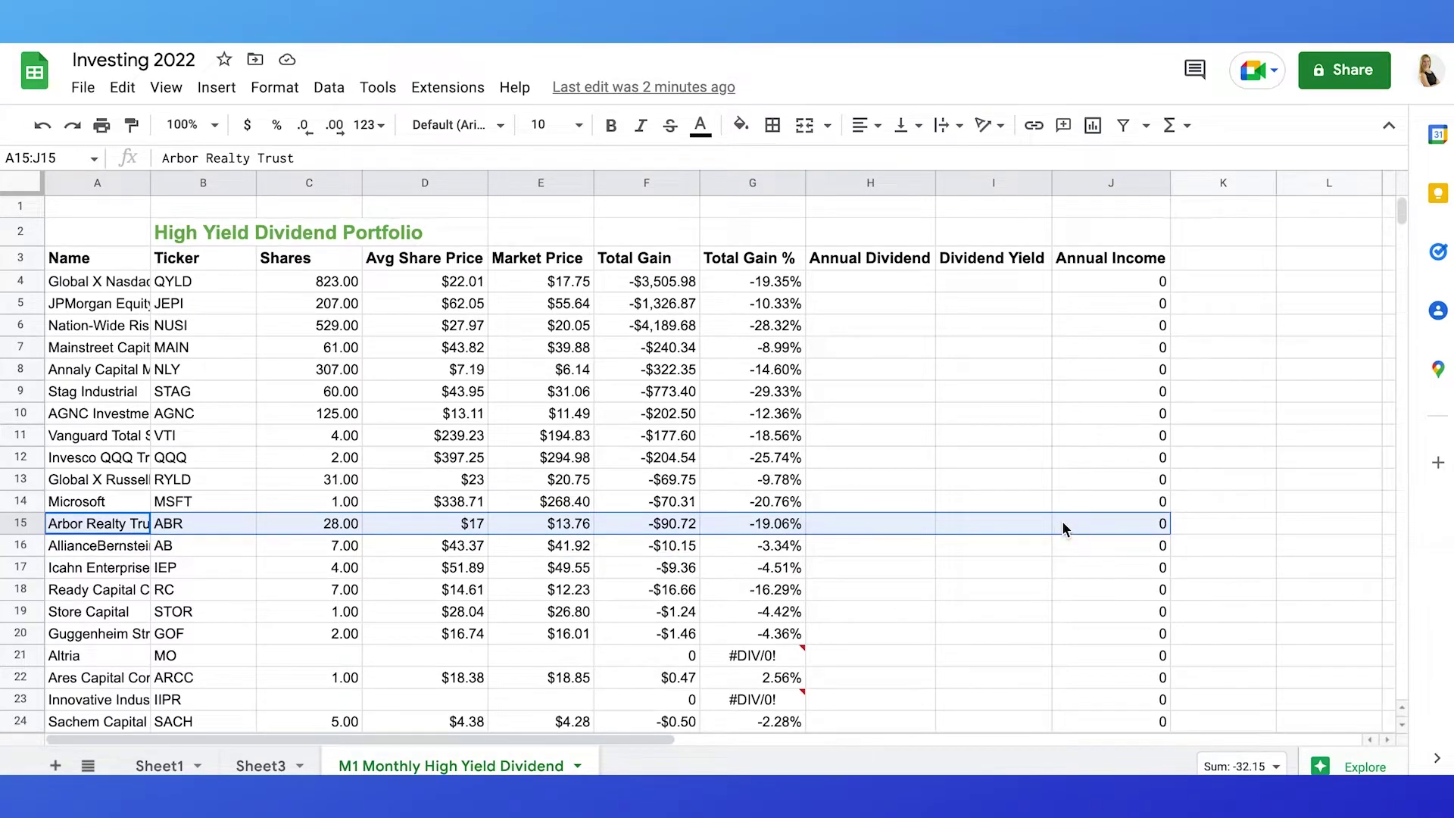
Step: Enter $1.52 in H15 and 11.1% in I15 for Arbor Realty Trust
click(891, 519)
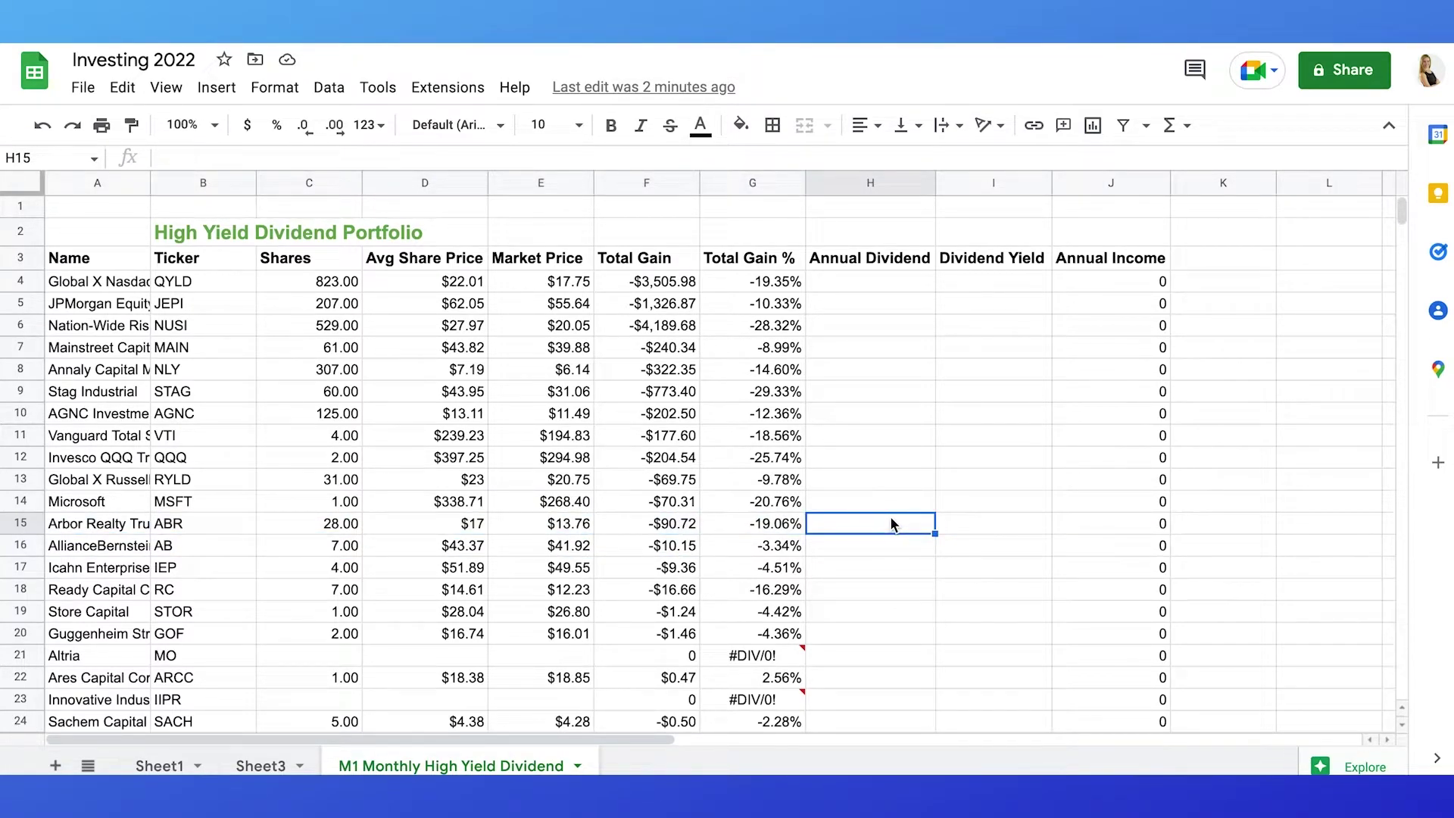
text($1.52)
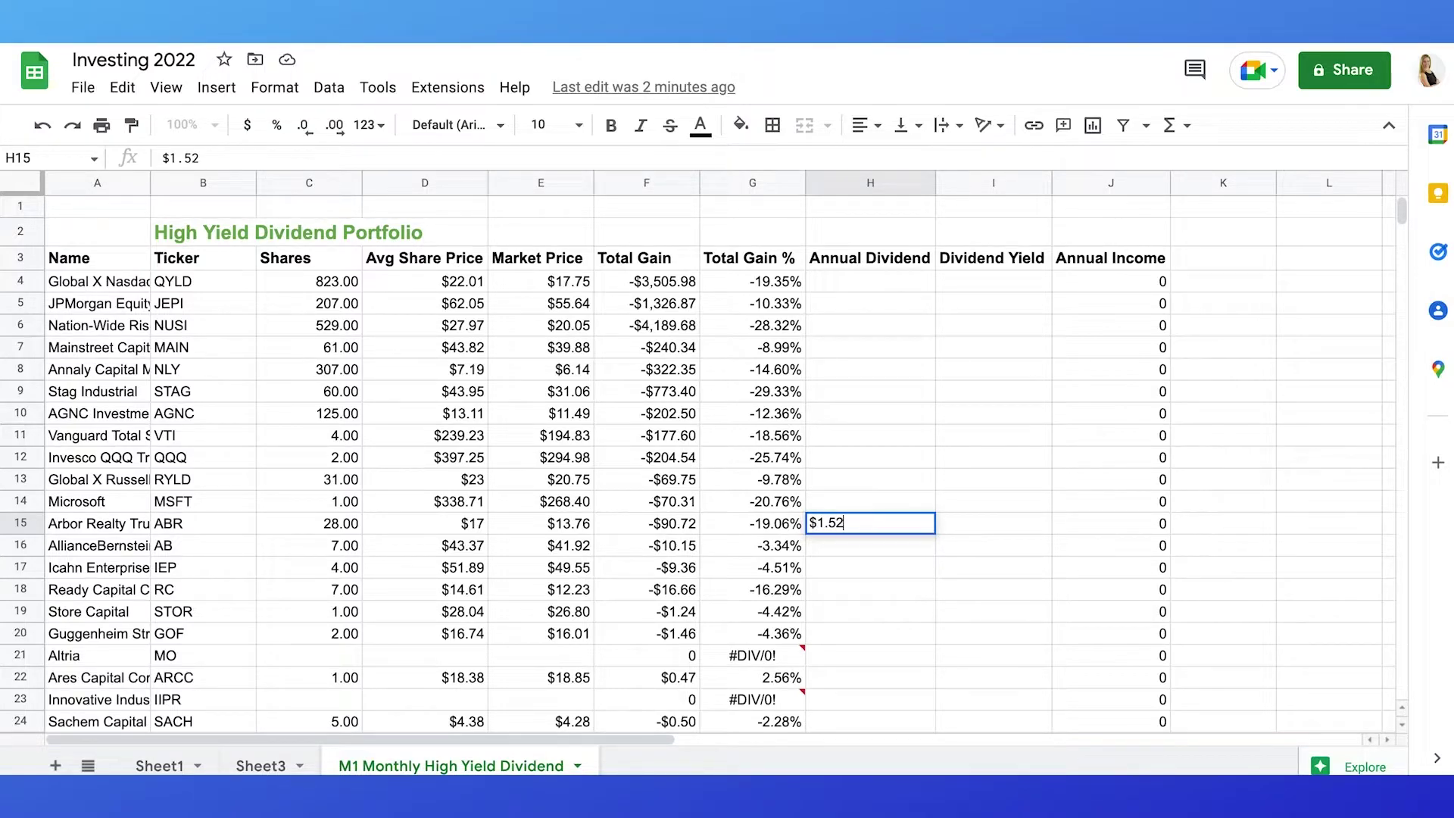
key(Return)
click(971, 524)
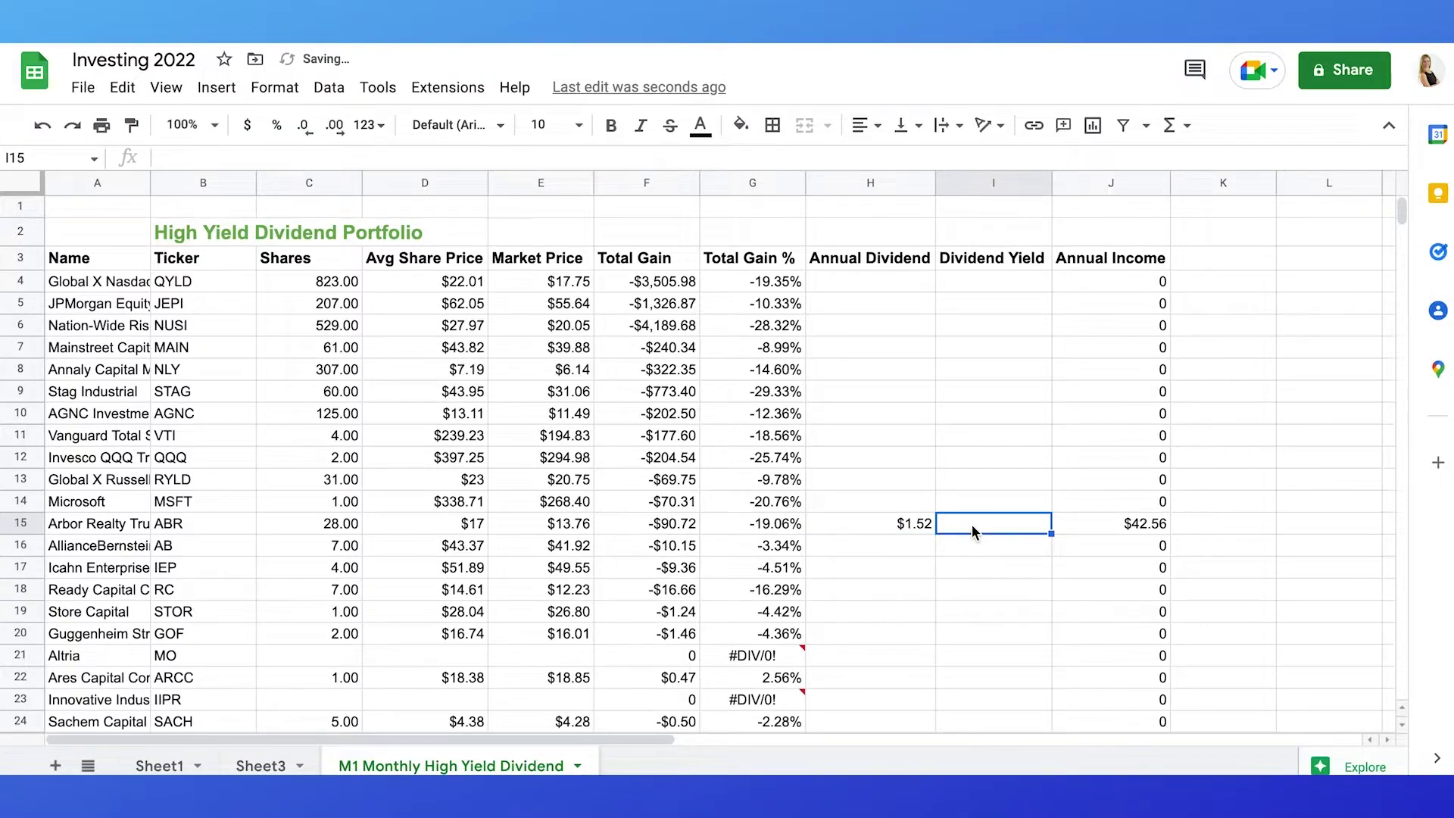
text(11.1%)
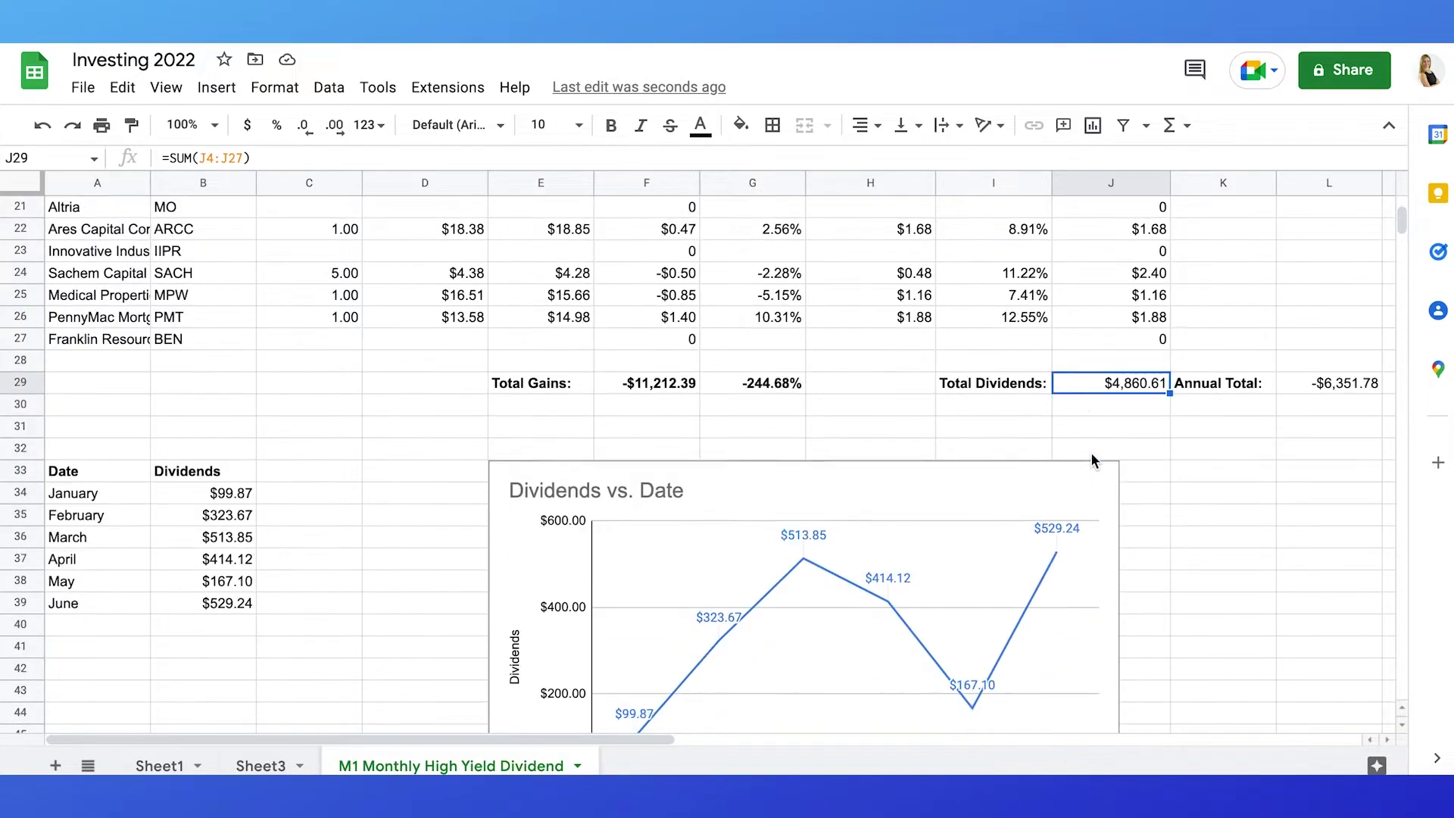
scroll(1091, 456, down, 4)
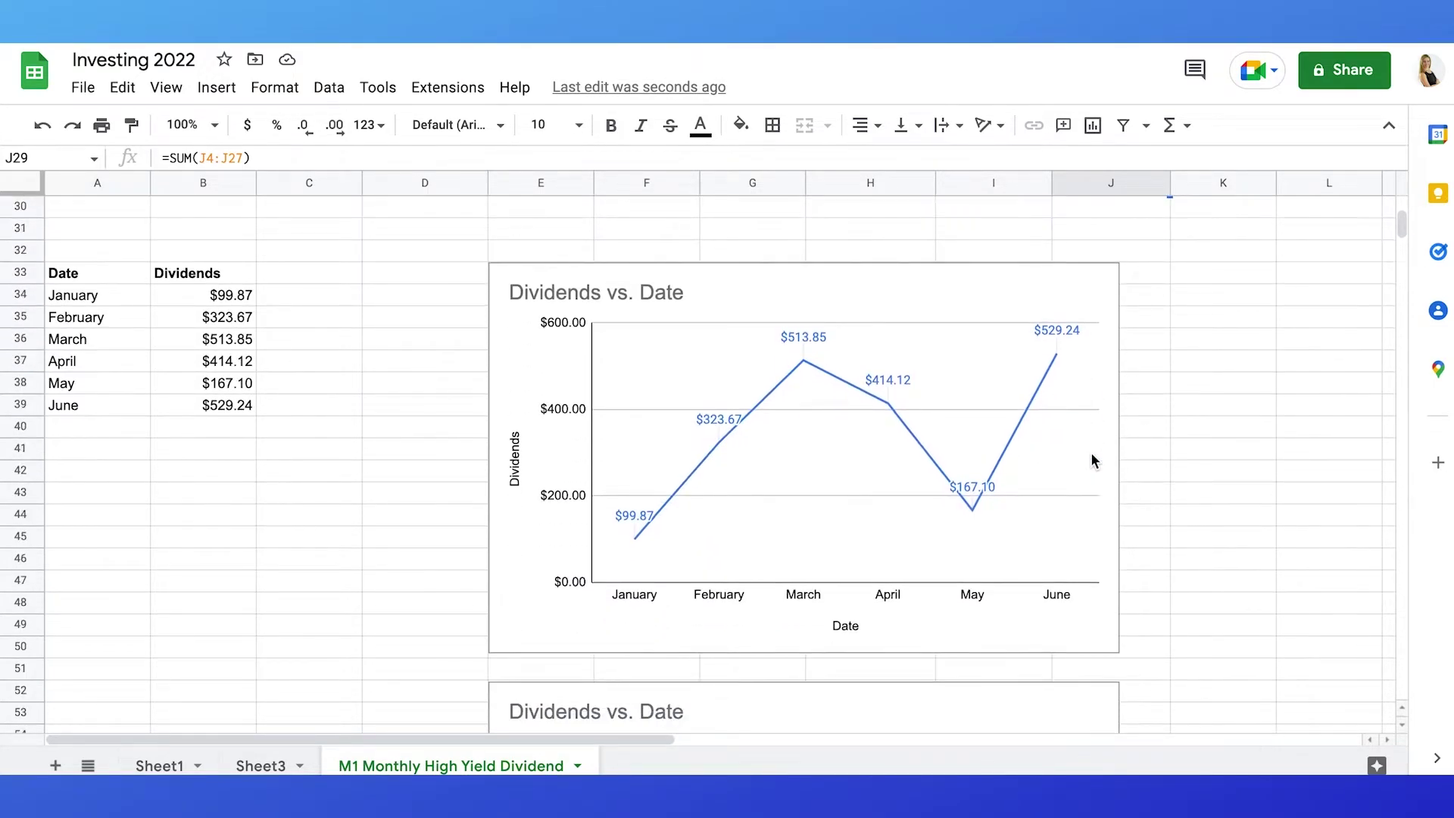
Step: Select the Date and Dividends table range A33:B40
click(106, 275)
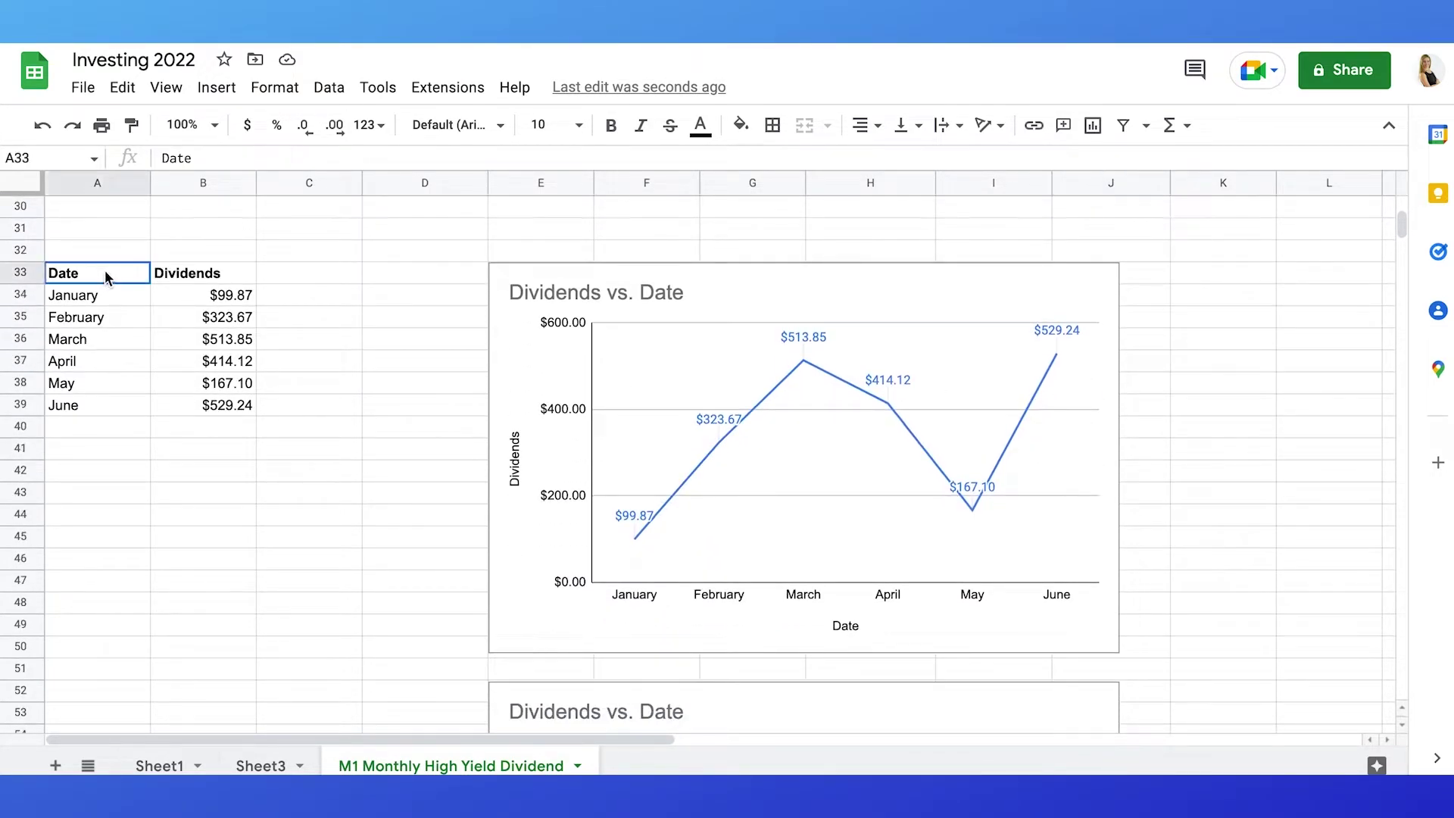
drag(107, 275, 217, 424)
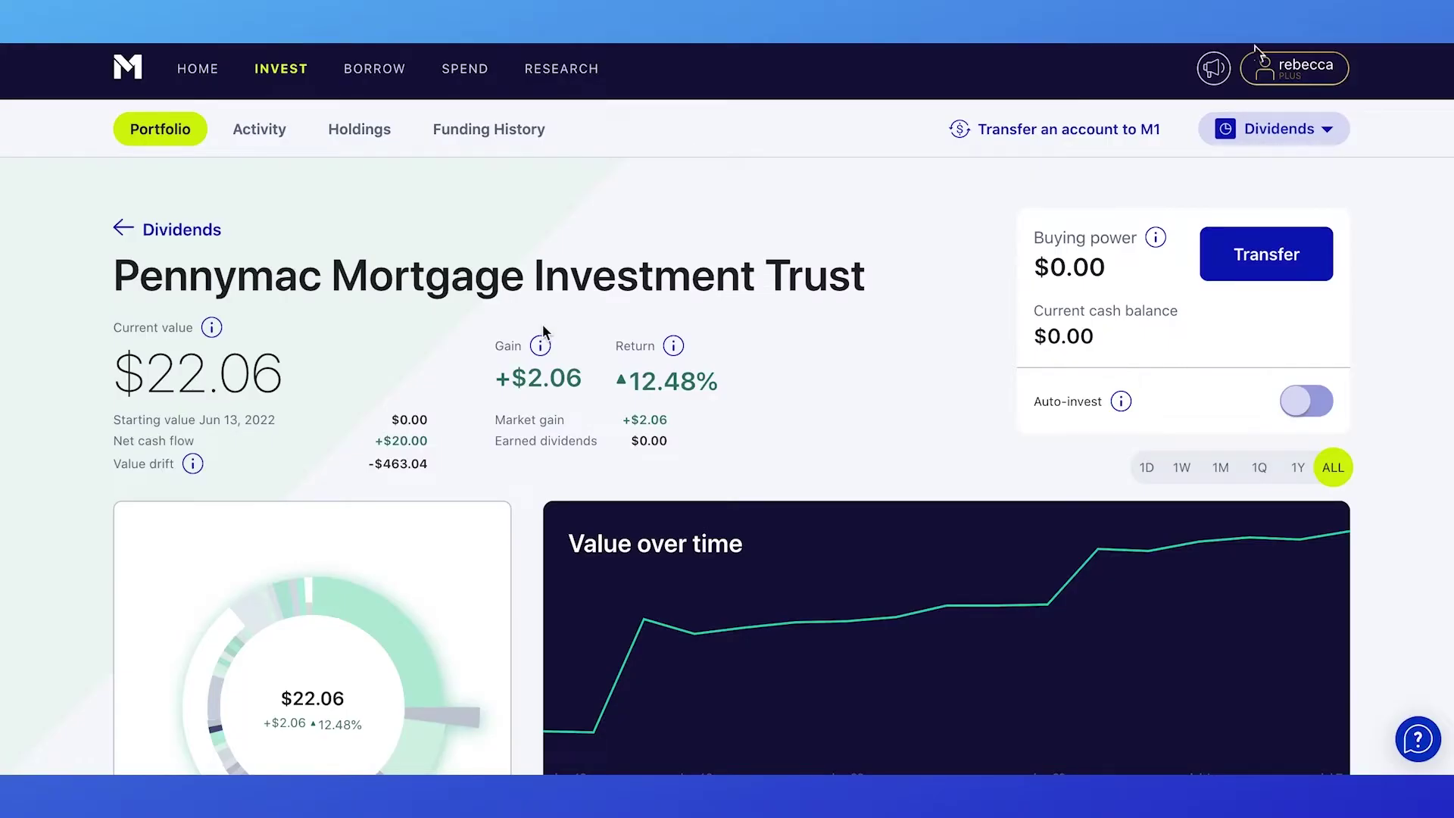
Step: Open a Brokerage Statement from M1 Finance account documents and highlight the $521.79 taxable dividends
click(1291, 72)
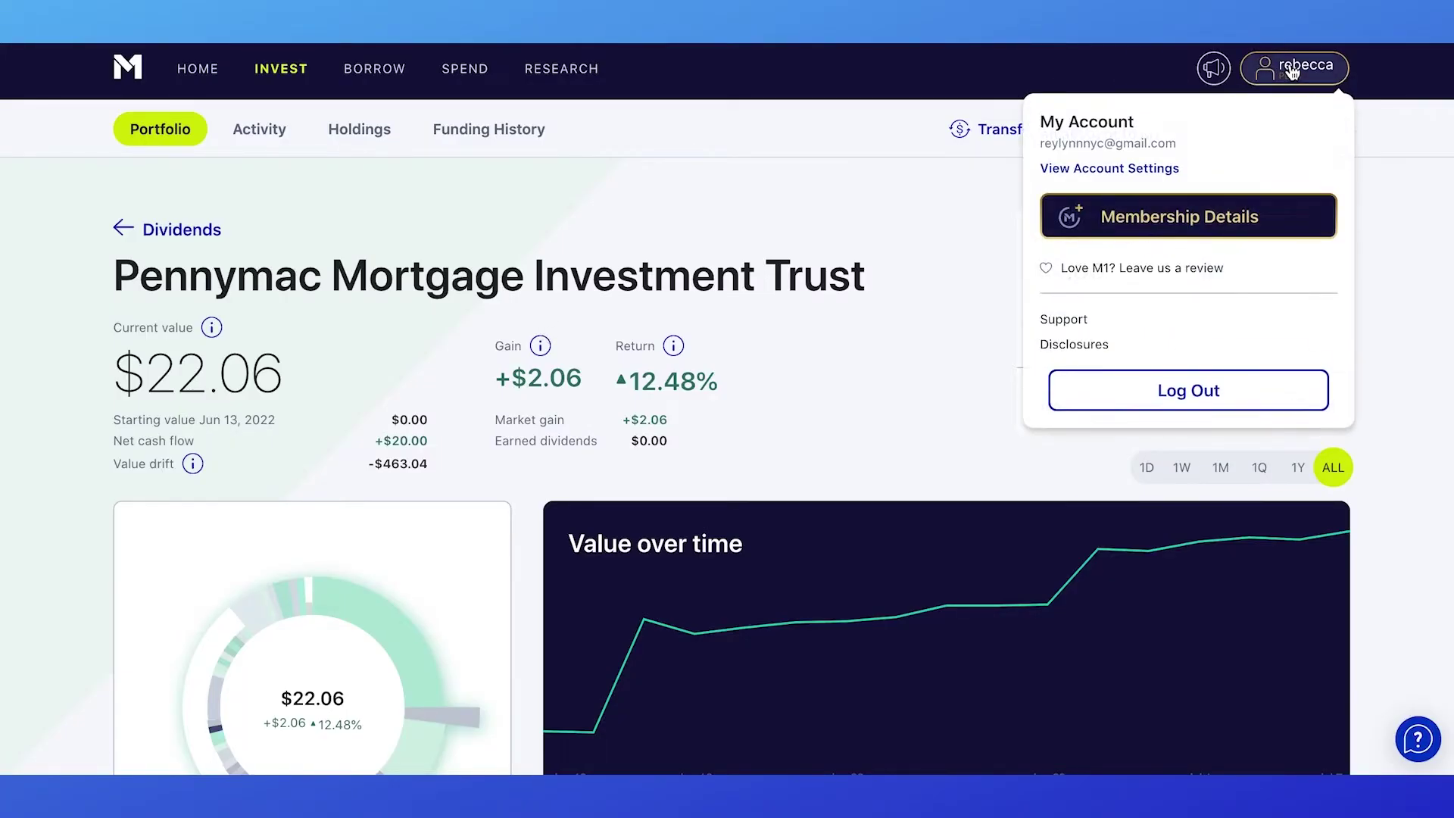
click(1122, 170)
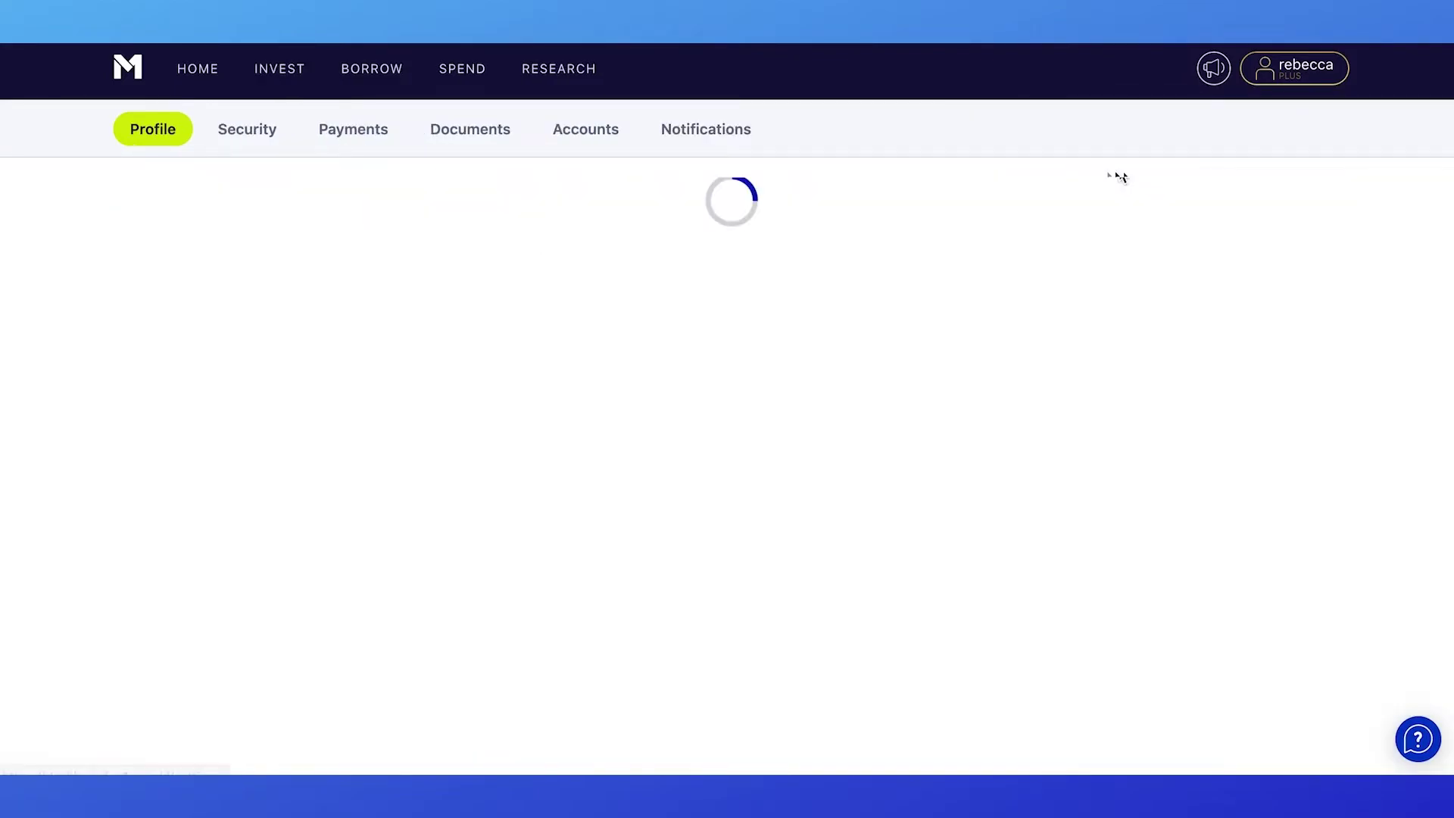
click(471, 146)
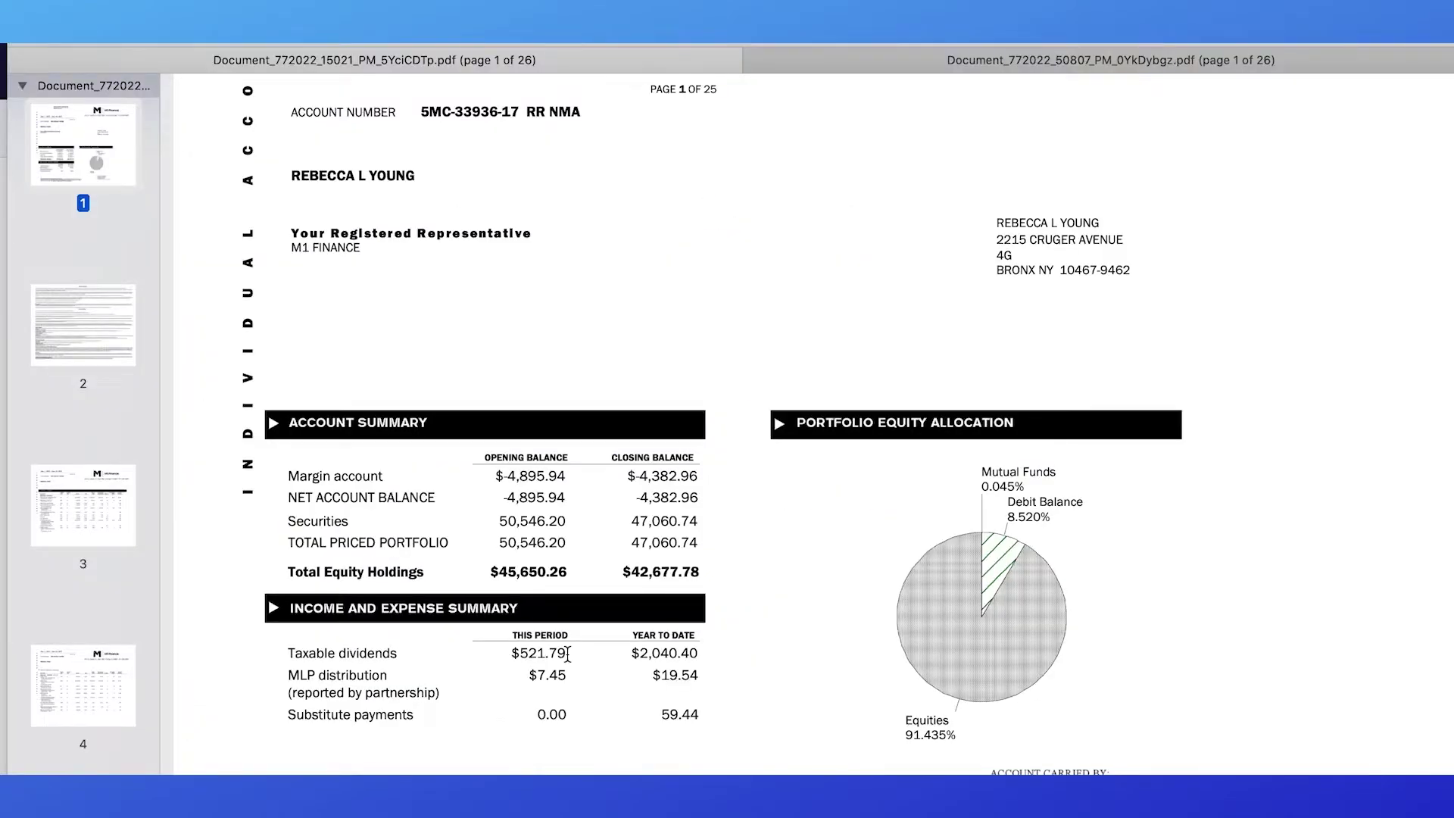
drag(568, 653, 511, 654)
Step: Enter the months January through June, plus July, down the Date column
triple_click(291, 651)
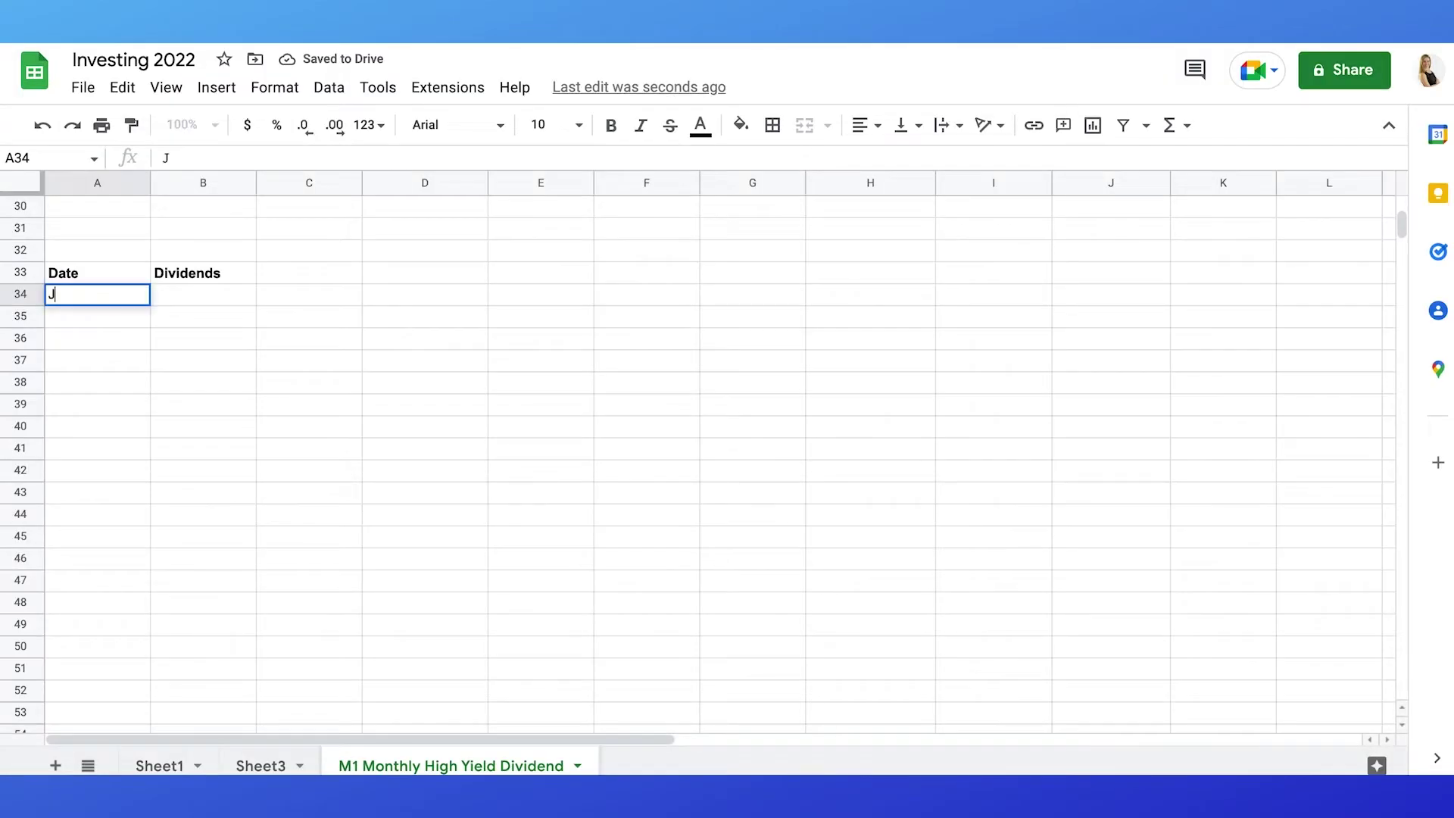
text(anuary)
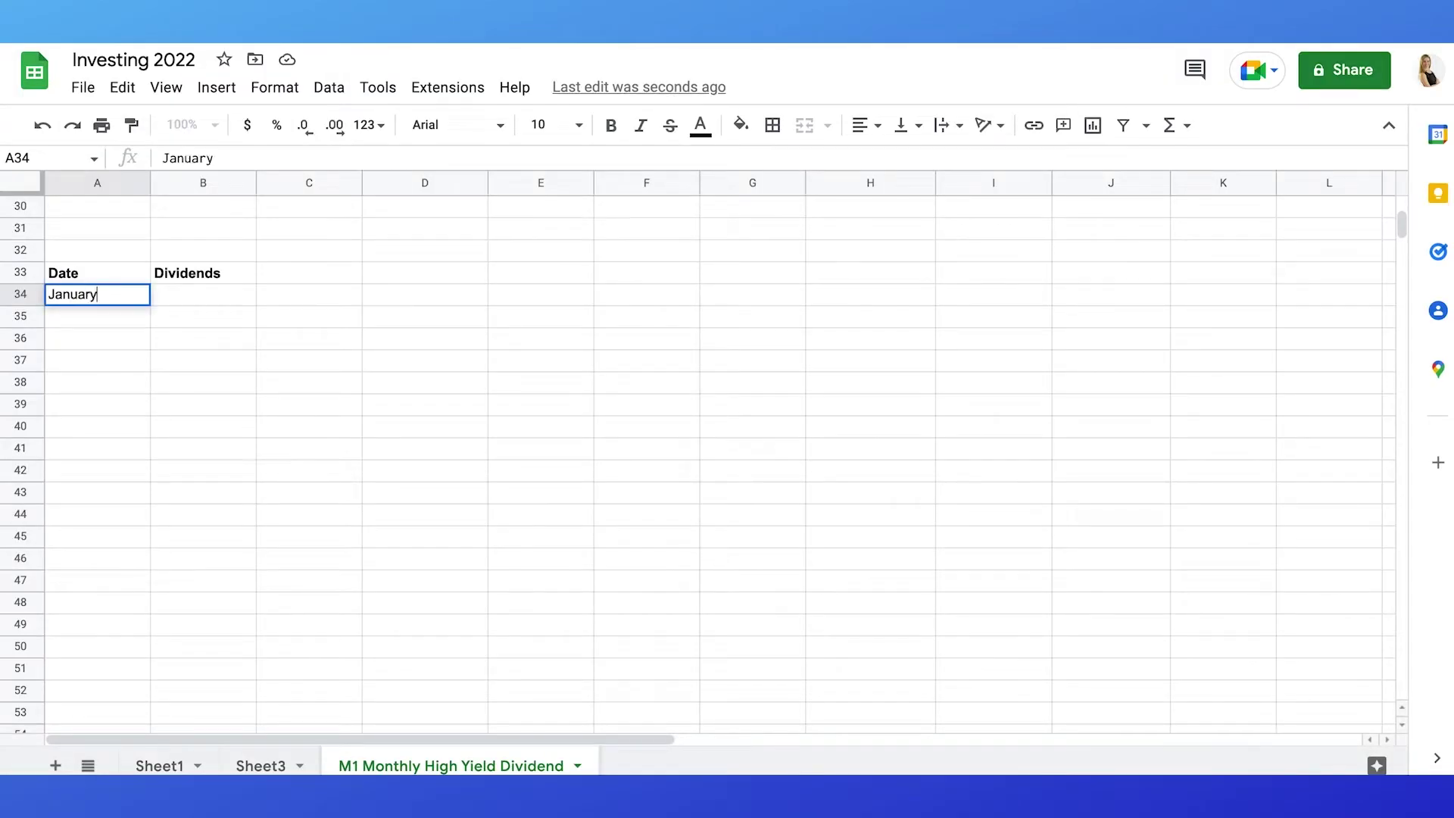
key(Return)
text(February)
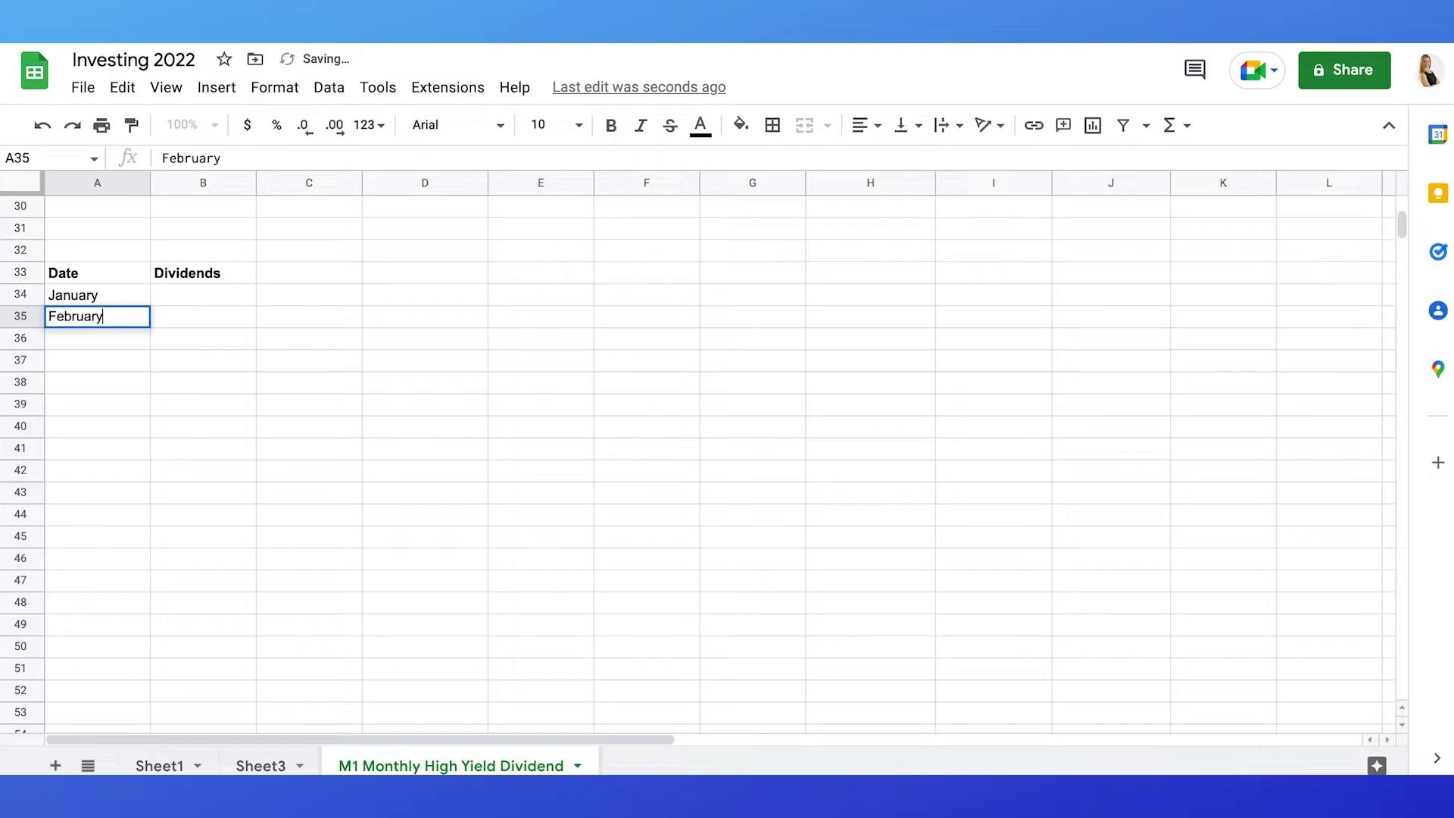
key(Return)
text(March)
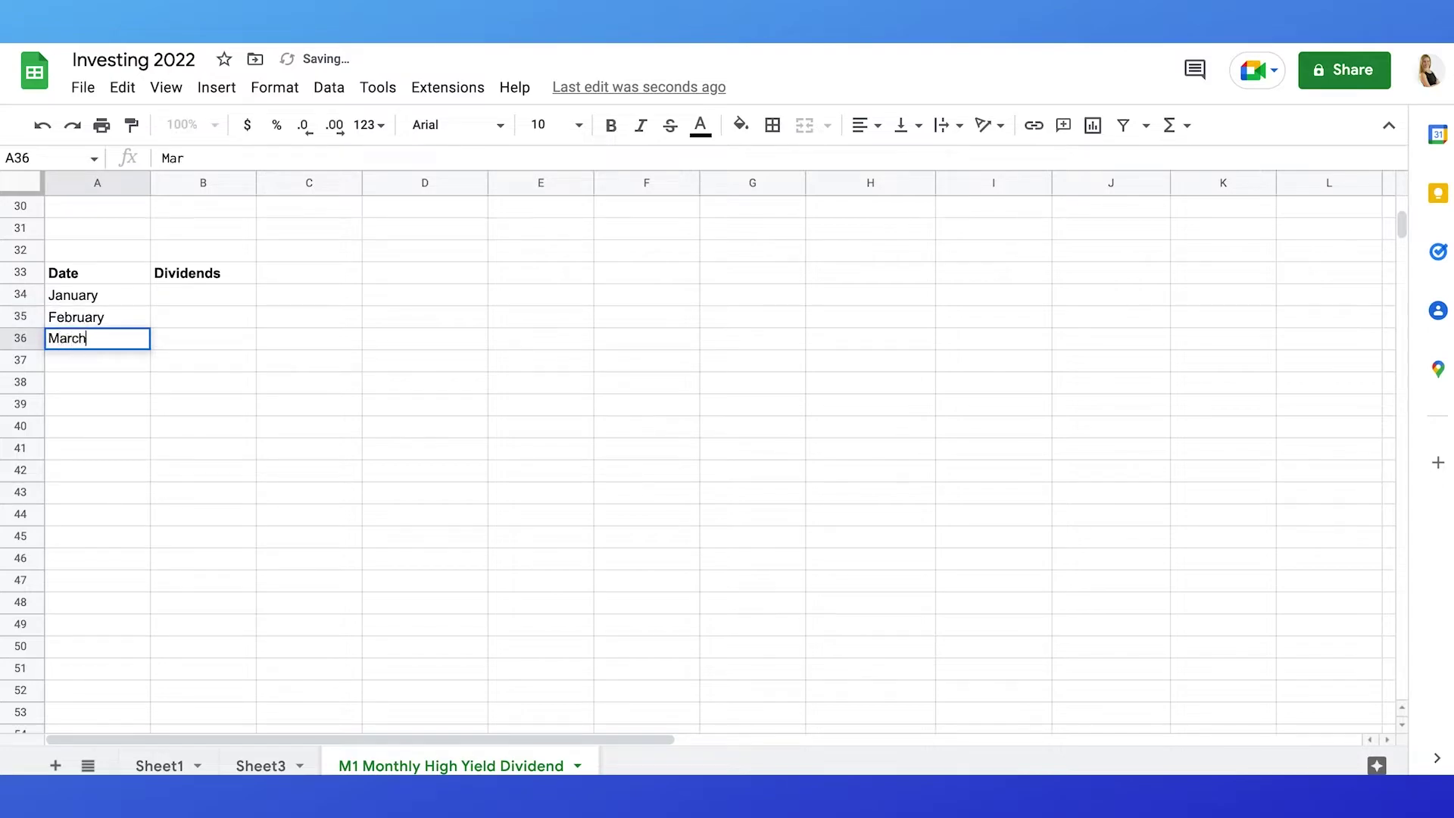
key(Return)
text(April)
key(Return)
text(May)
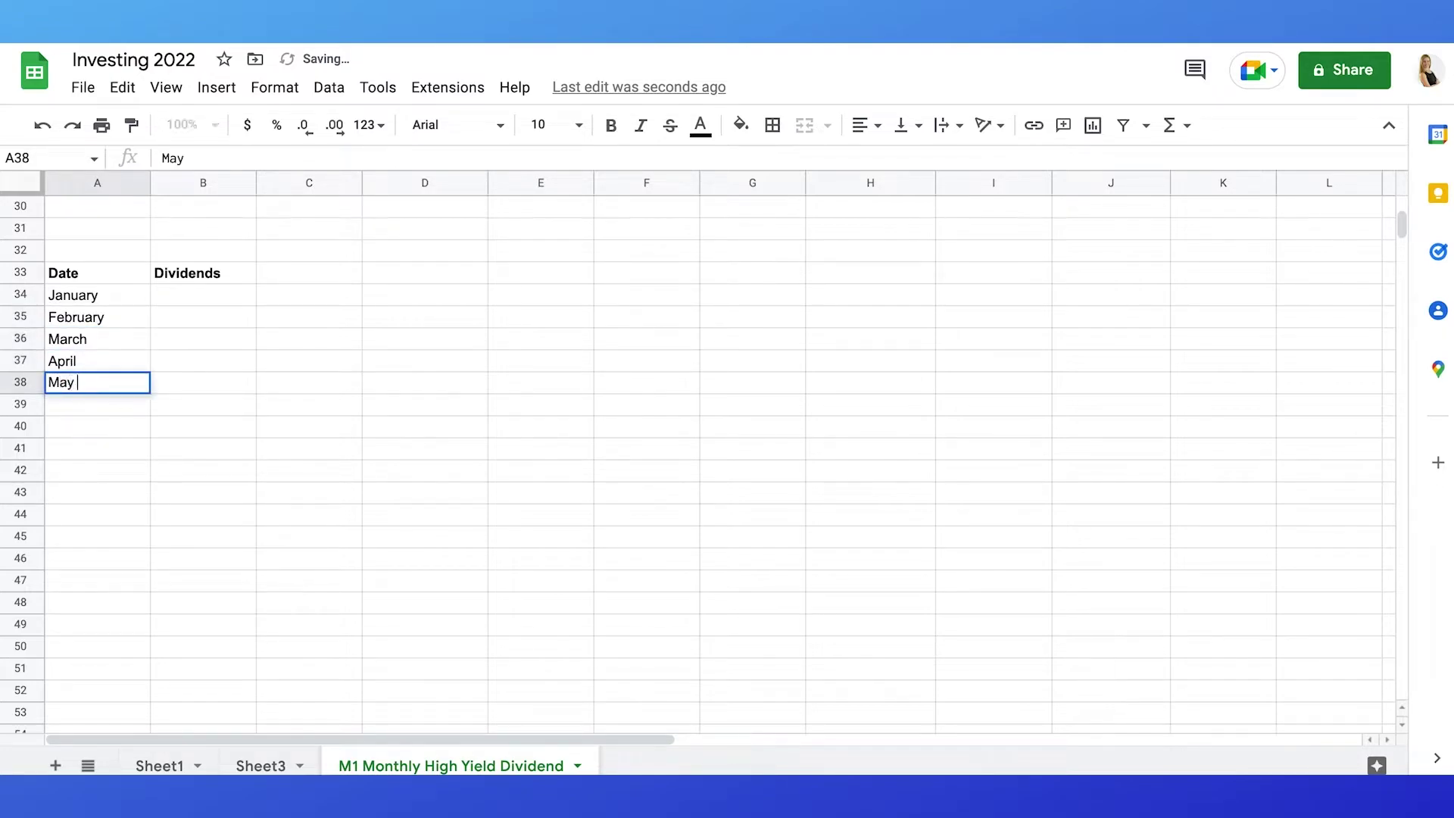
key(Return)
text(H)
key(BackSpace)
text(June)
key(Return)
text(July)
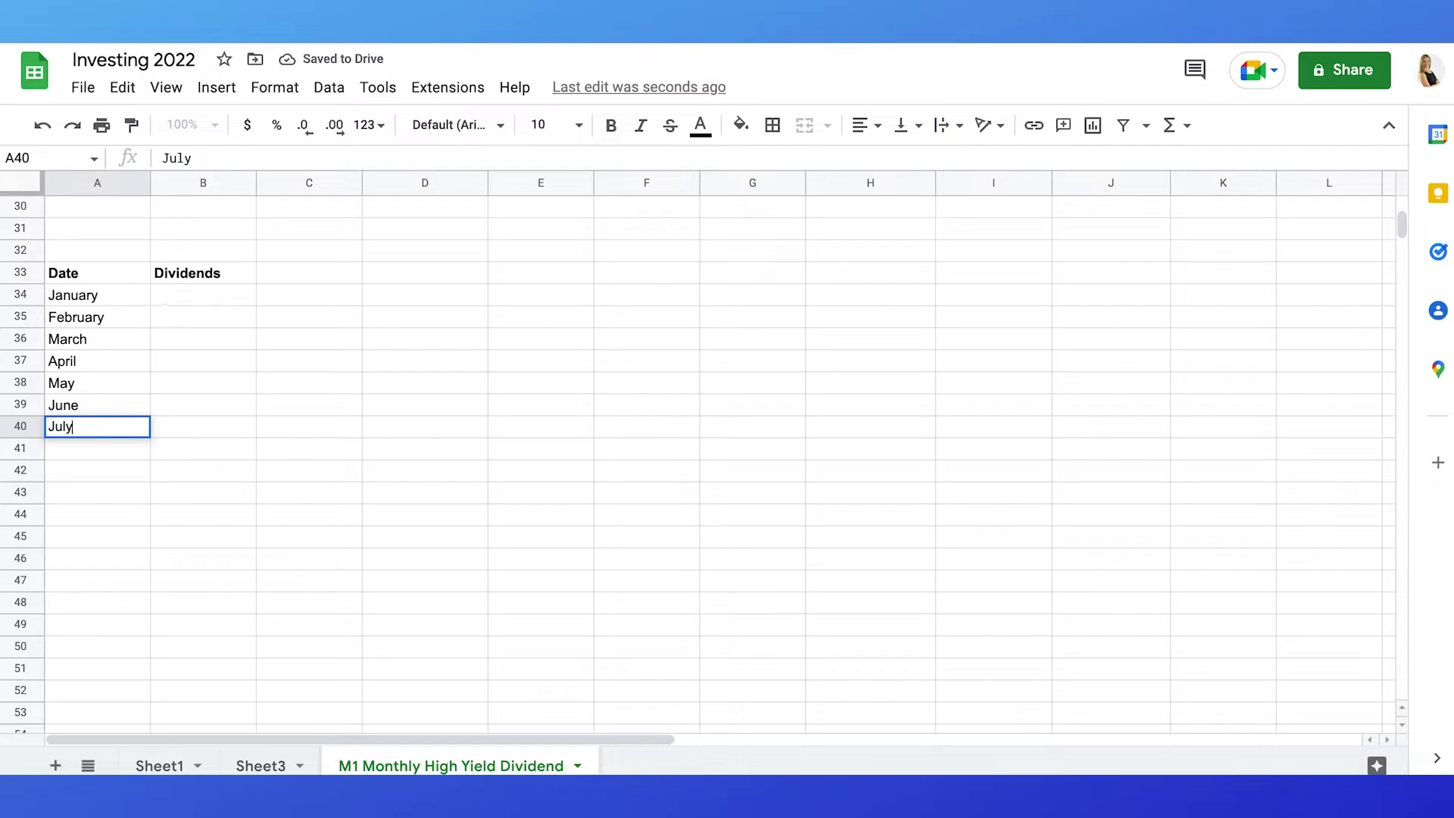
Step: Paste the monthly dividend amounts into the table and delete the extra July entry
click(163, 298)
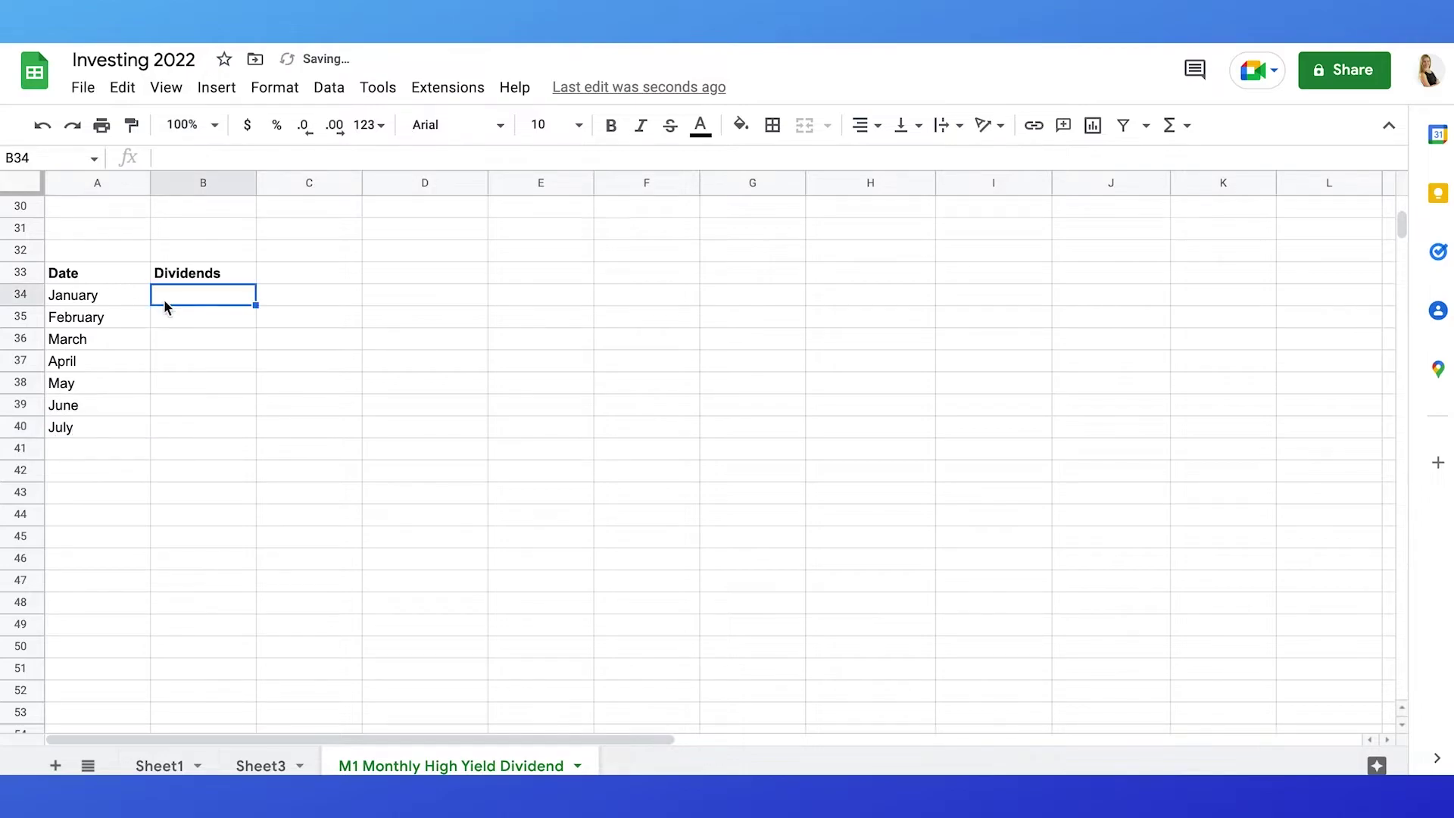
click(174, 413)
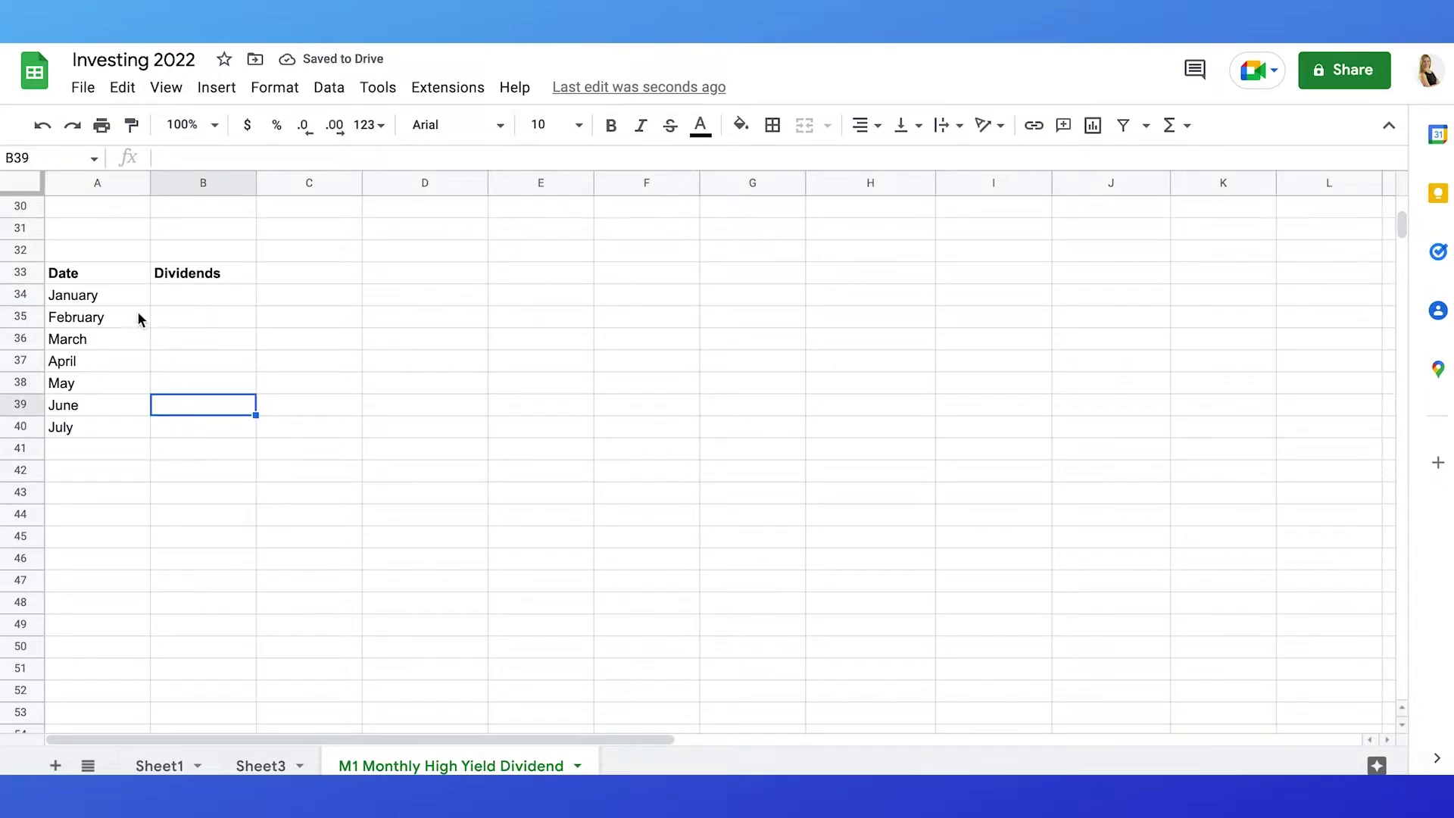
click(117, 295)
text(January	$99.87 February	$323.67 March	$513.85 April	$414.12 May	$167.10 June	$529.24)
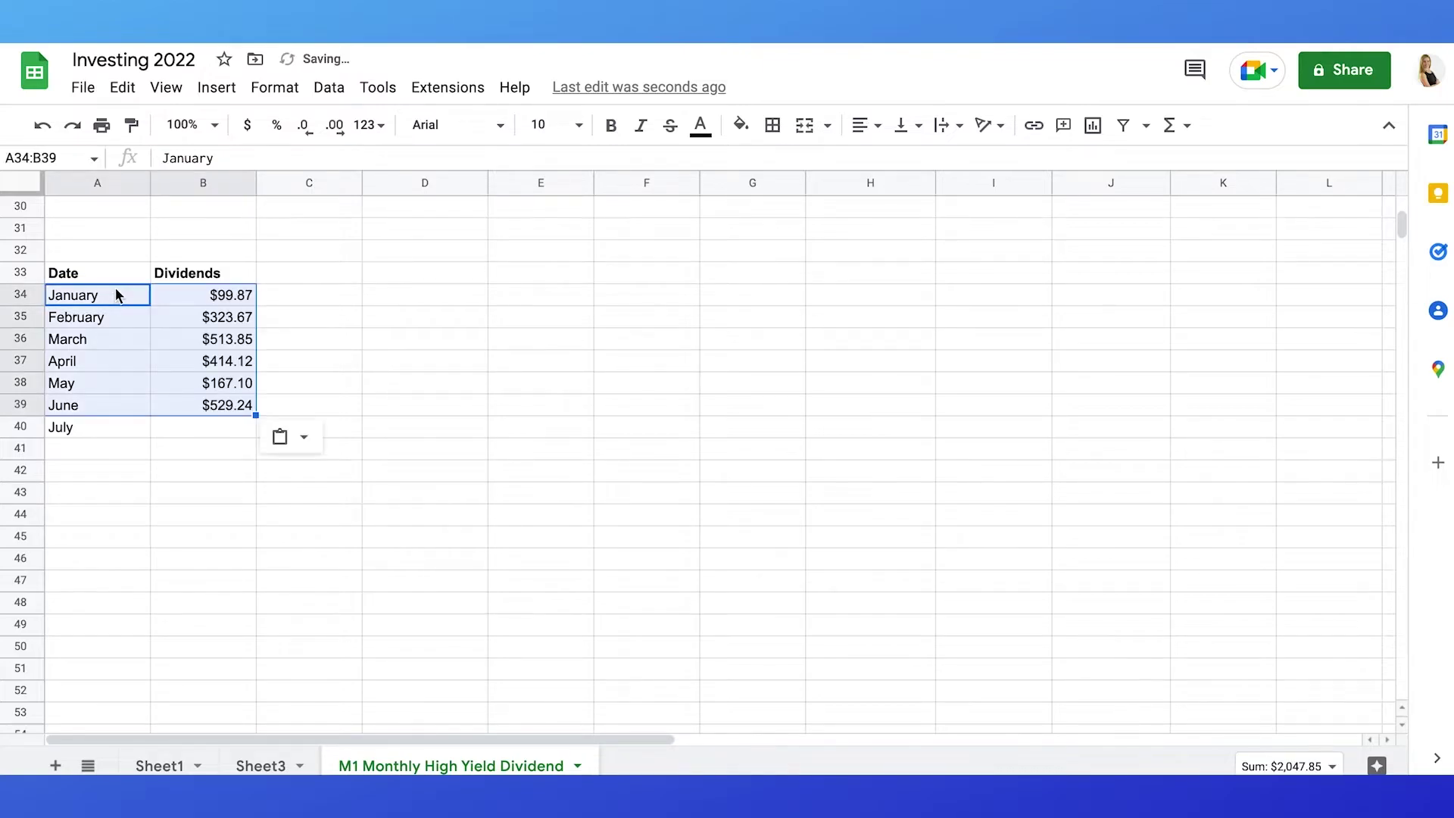
click(78, 434)
key(Delete)
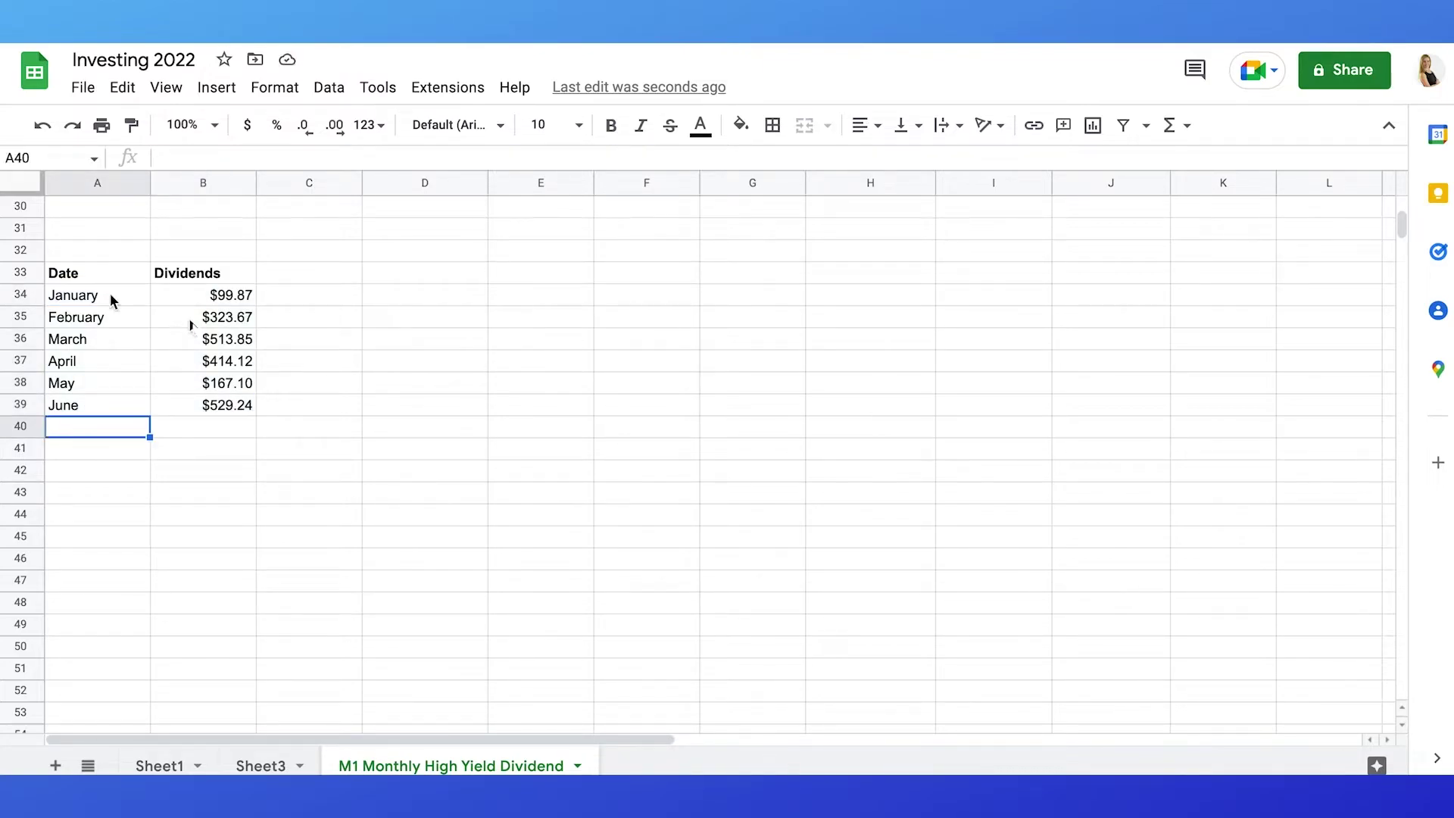
drag(189, 297, 199, 417)
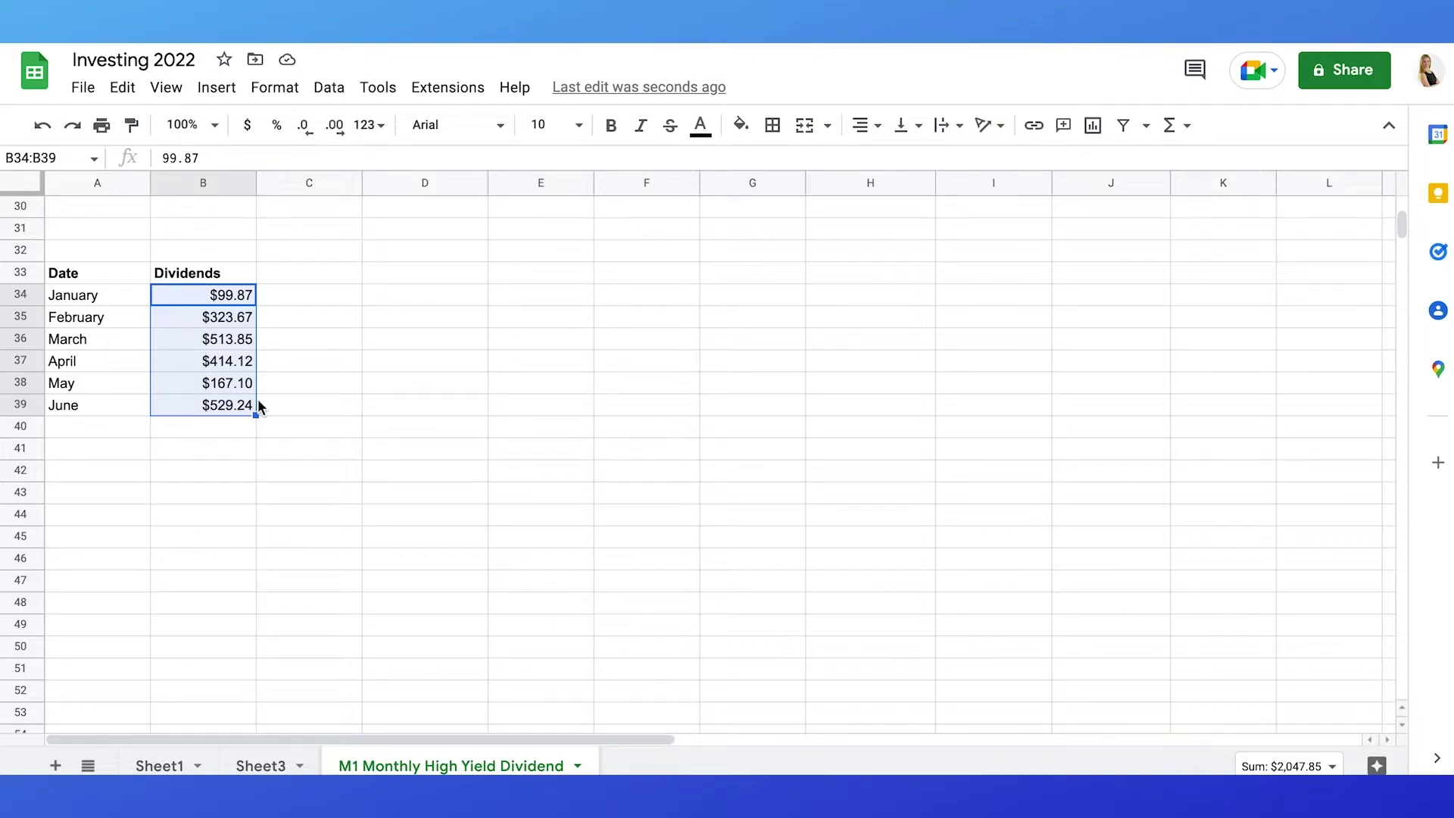
Step: Select the June month and dividend cells of the table, then clear the selection
click(110, 409)
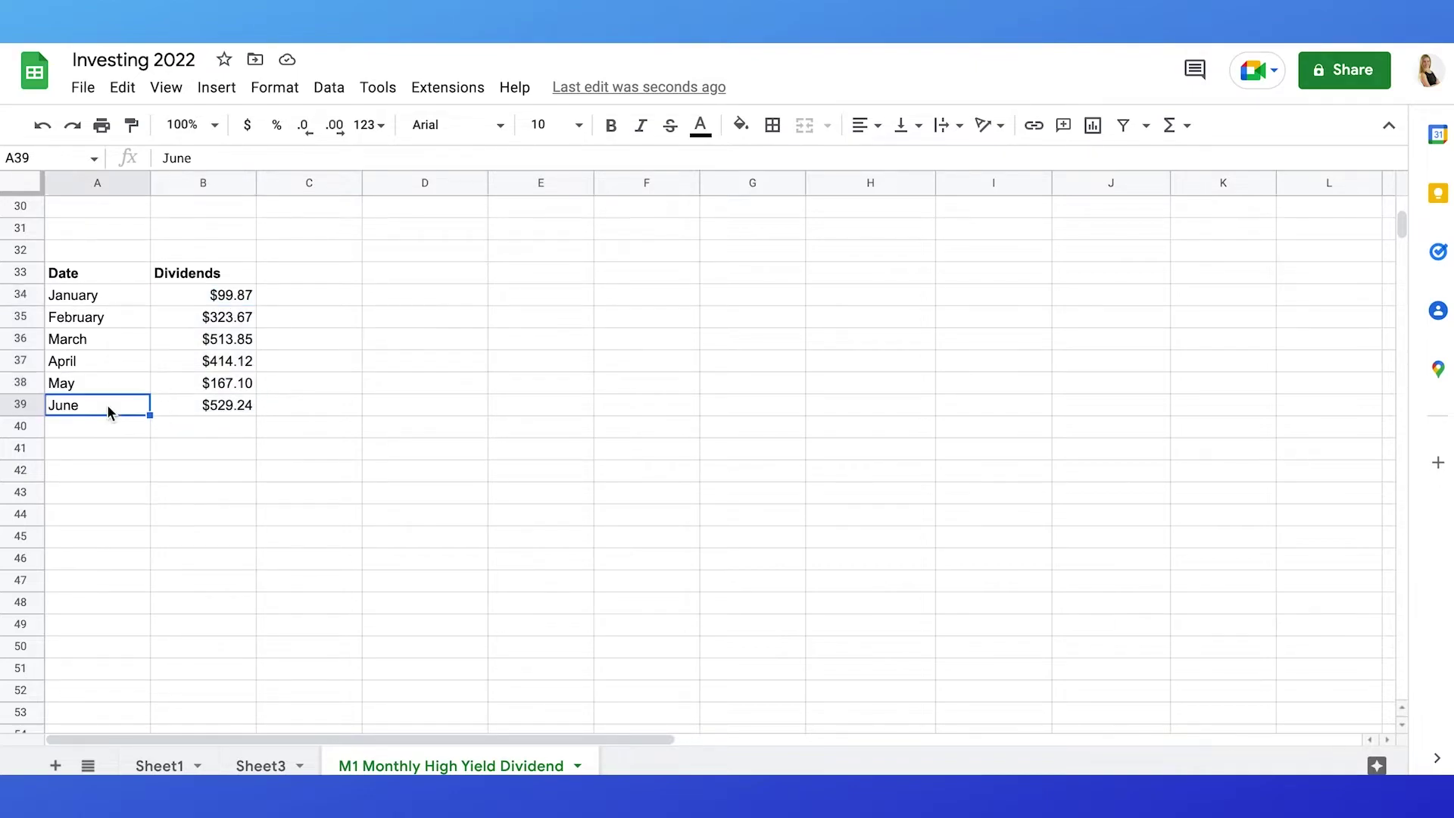
click(164, 409)
drag(125, 409, 158, 405)
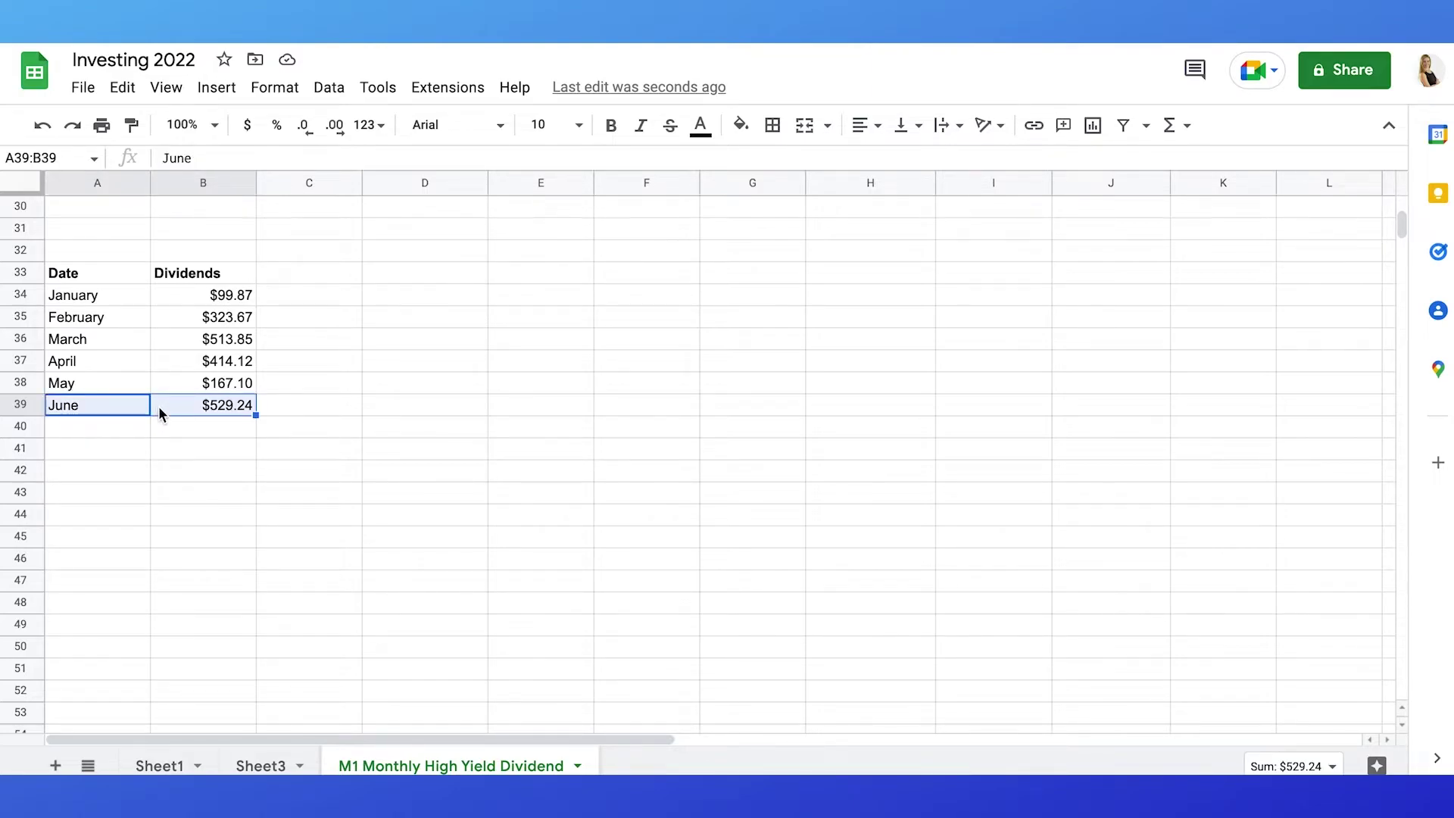
click(172, 430)
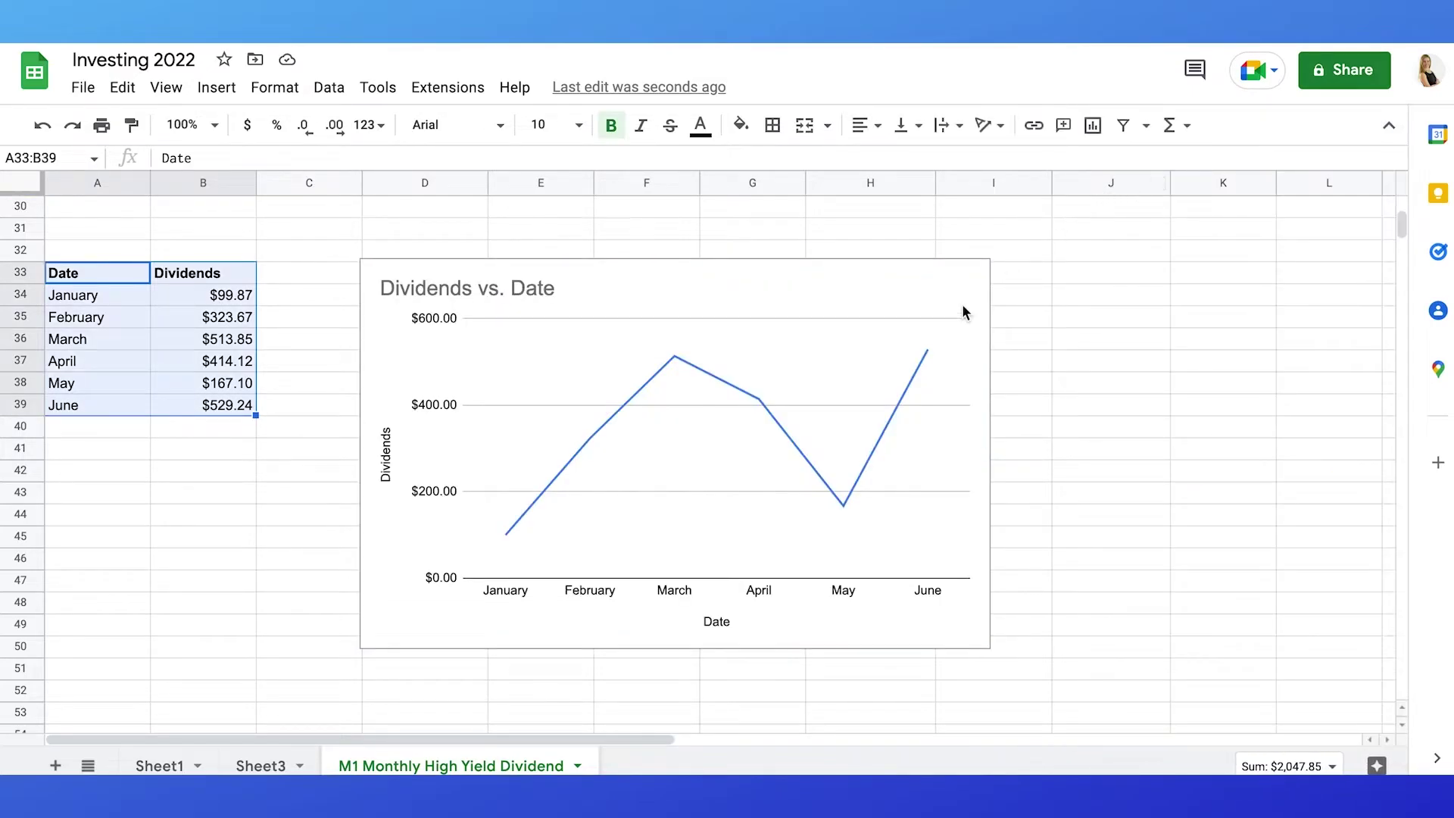
Step: Add data labels showing the Dividends values to the line chart's series
click(942, 321)
click(975, 276)
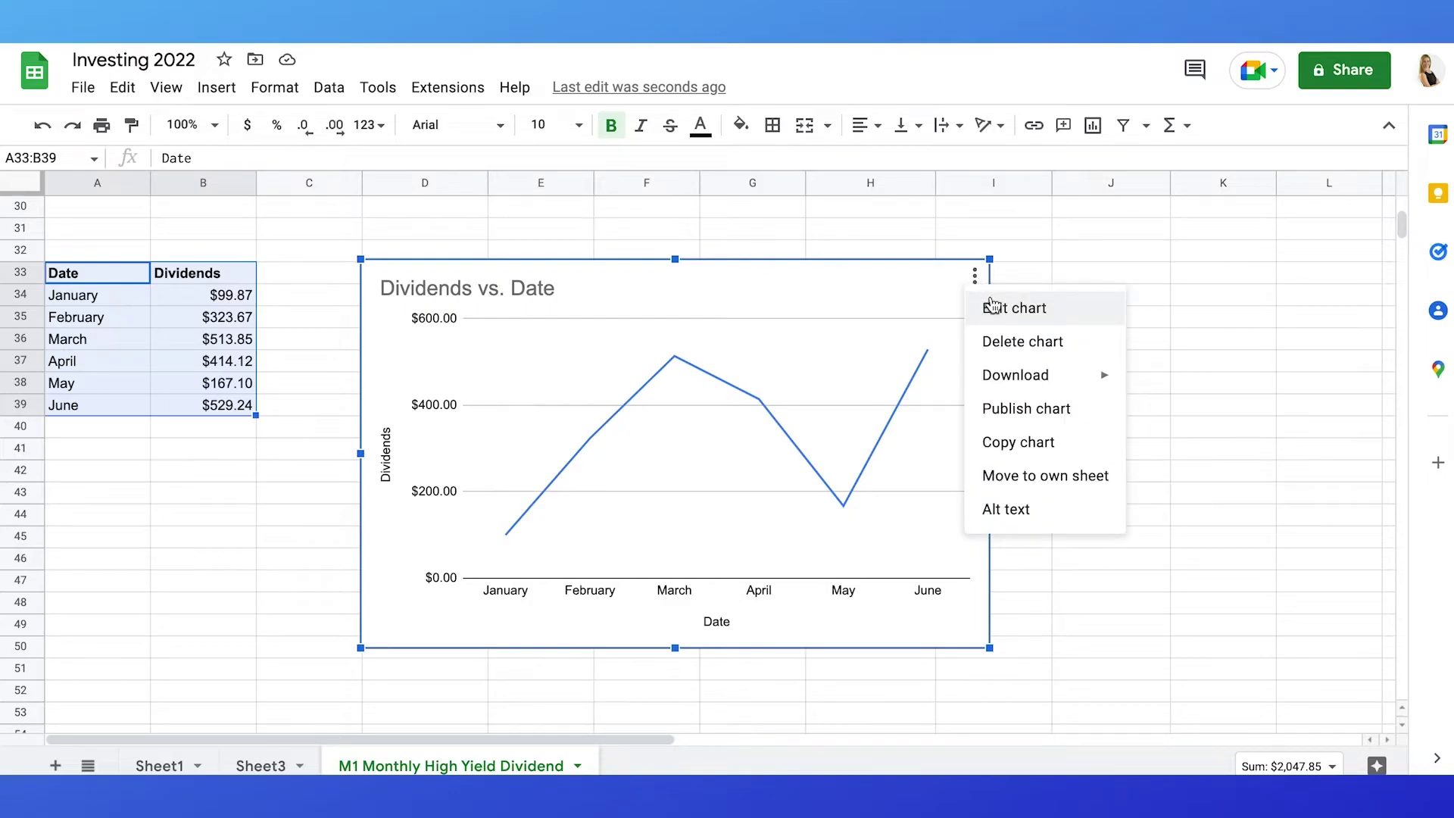
click(992, 304)
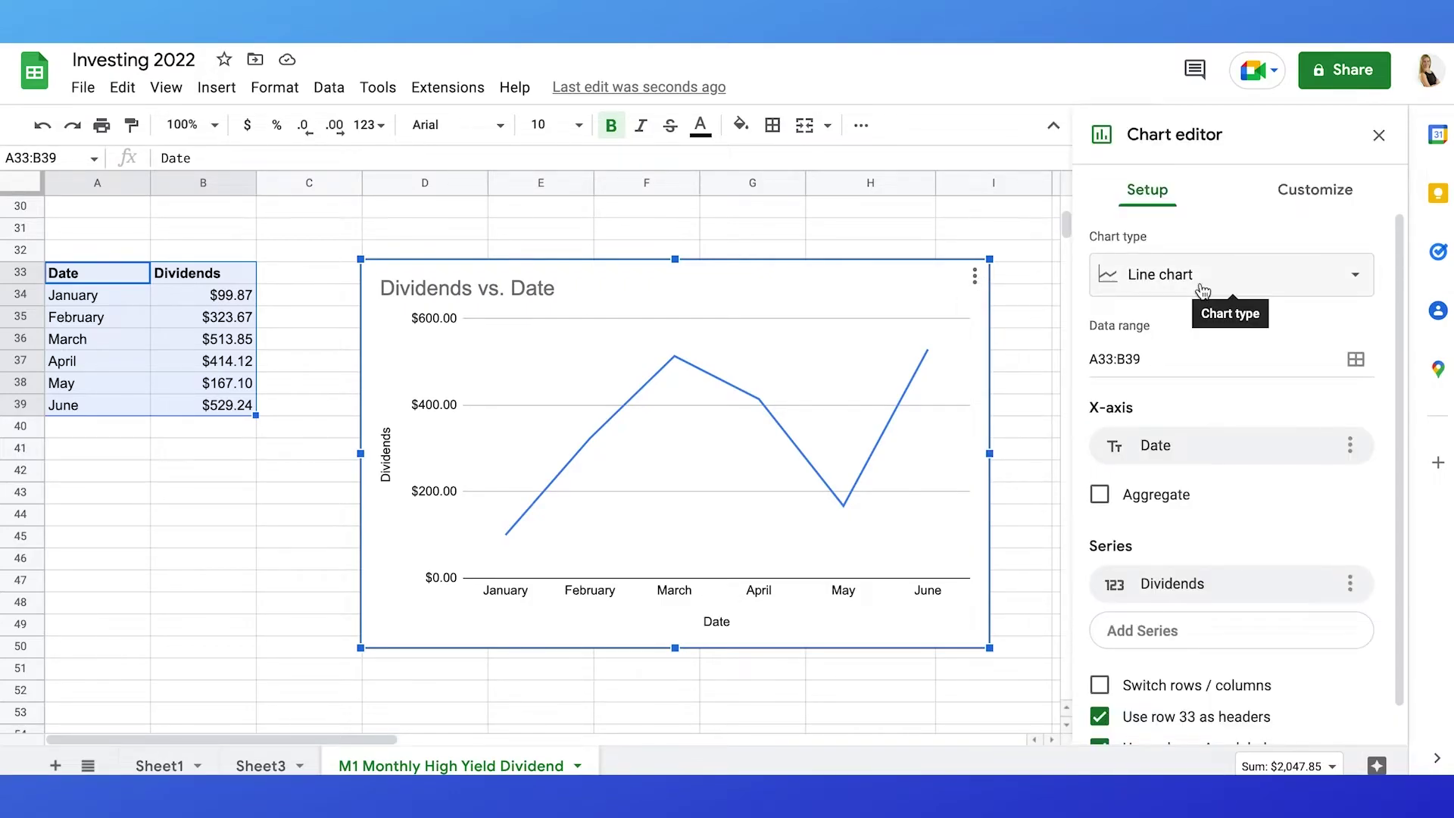
click(1350, 583)
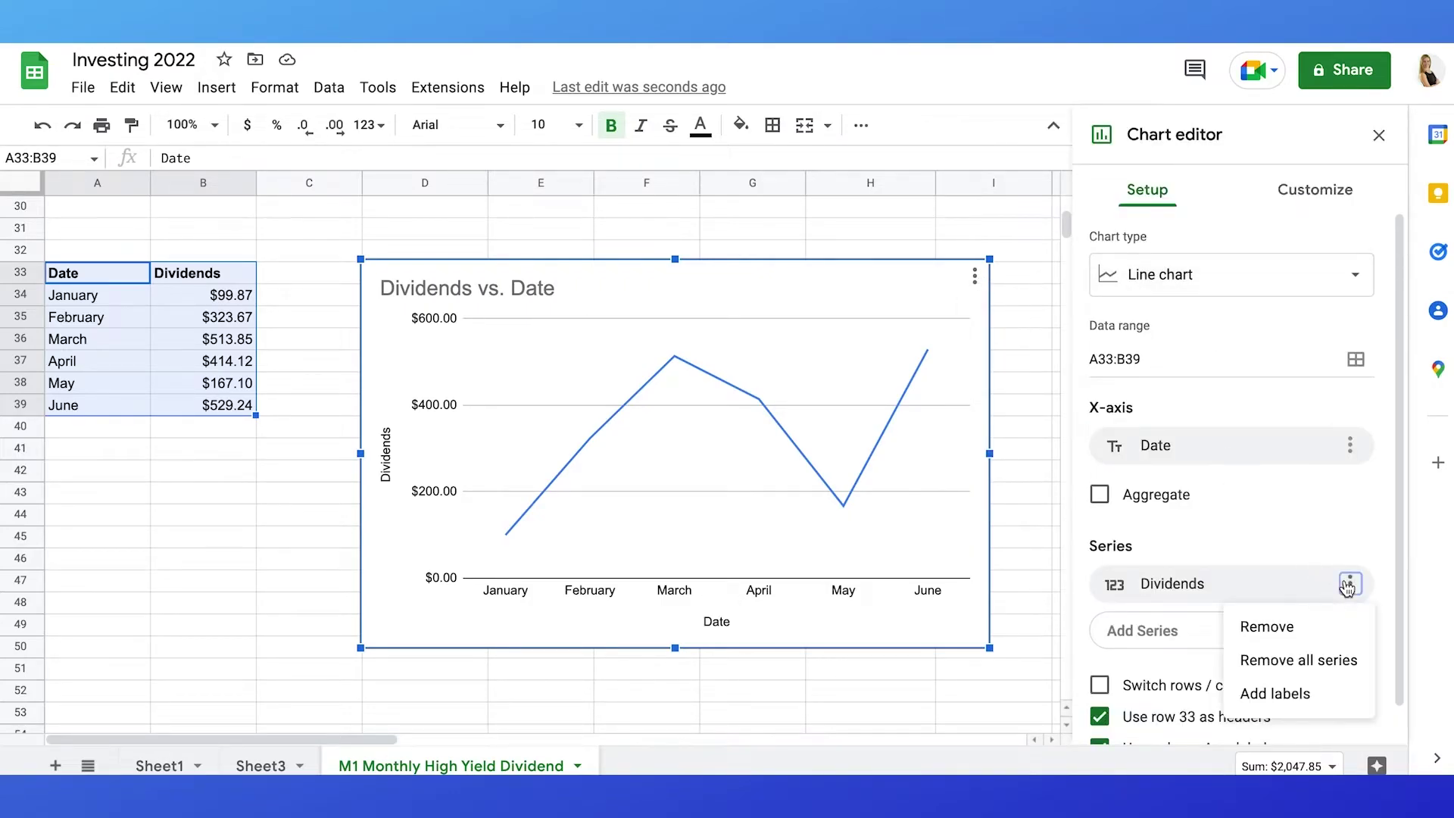
click(1275, 693)
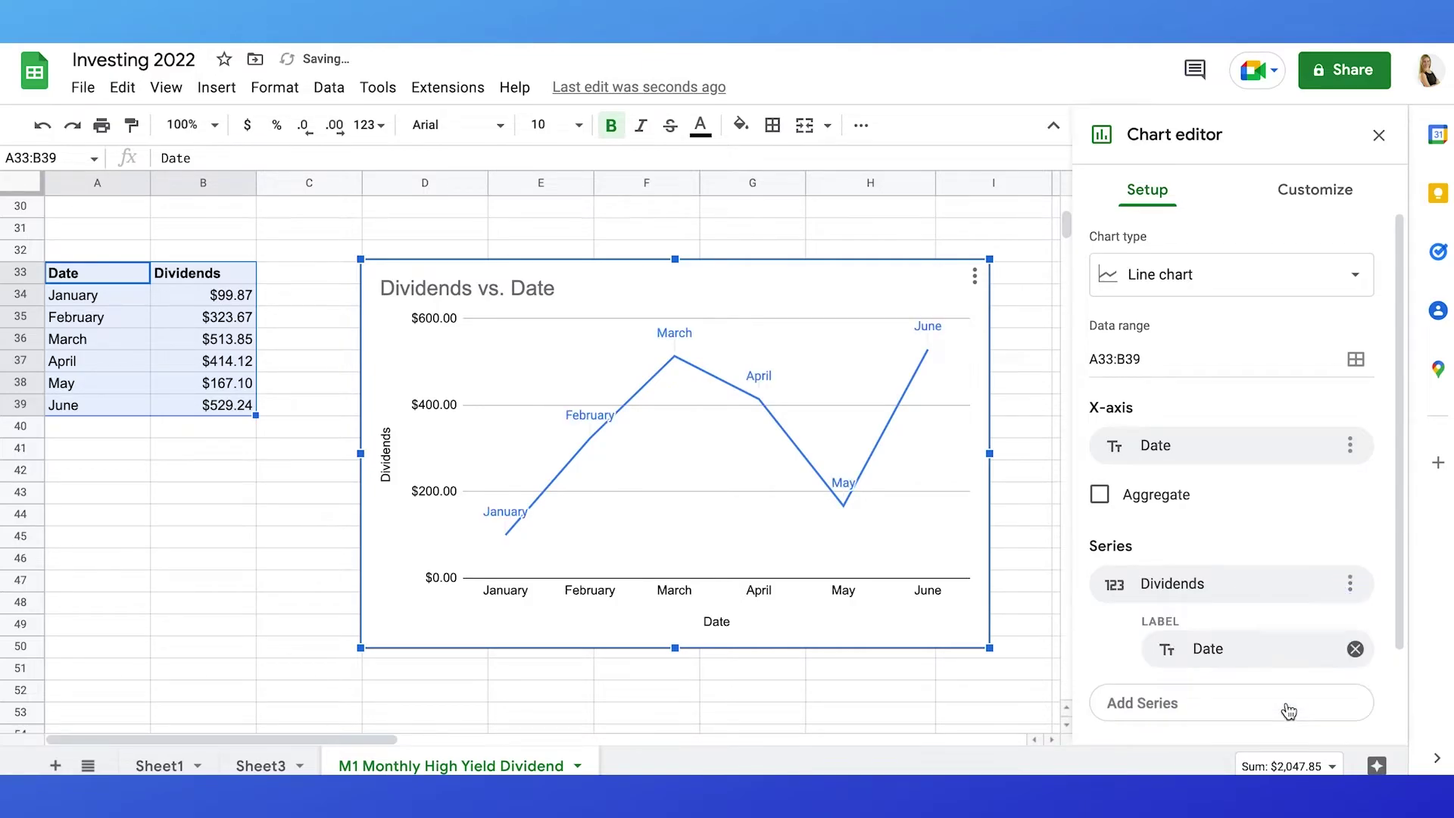
click(1282, 657)
click(1212, 590)
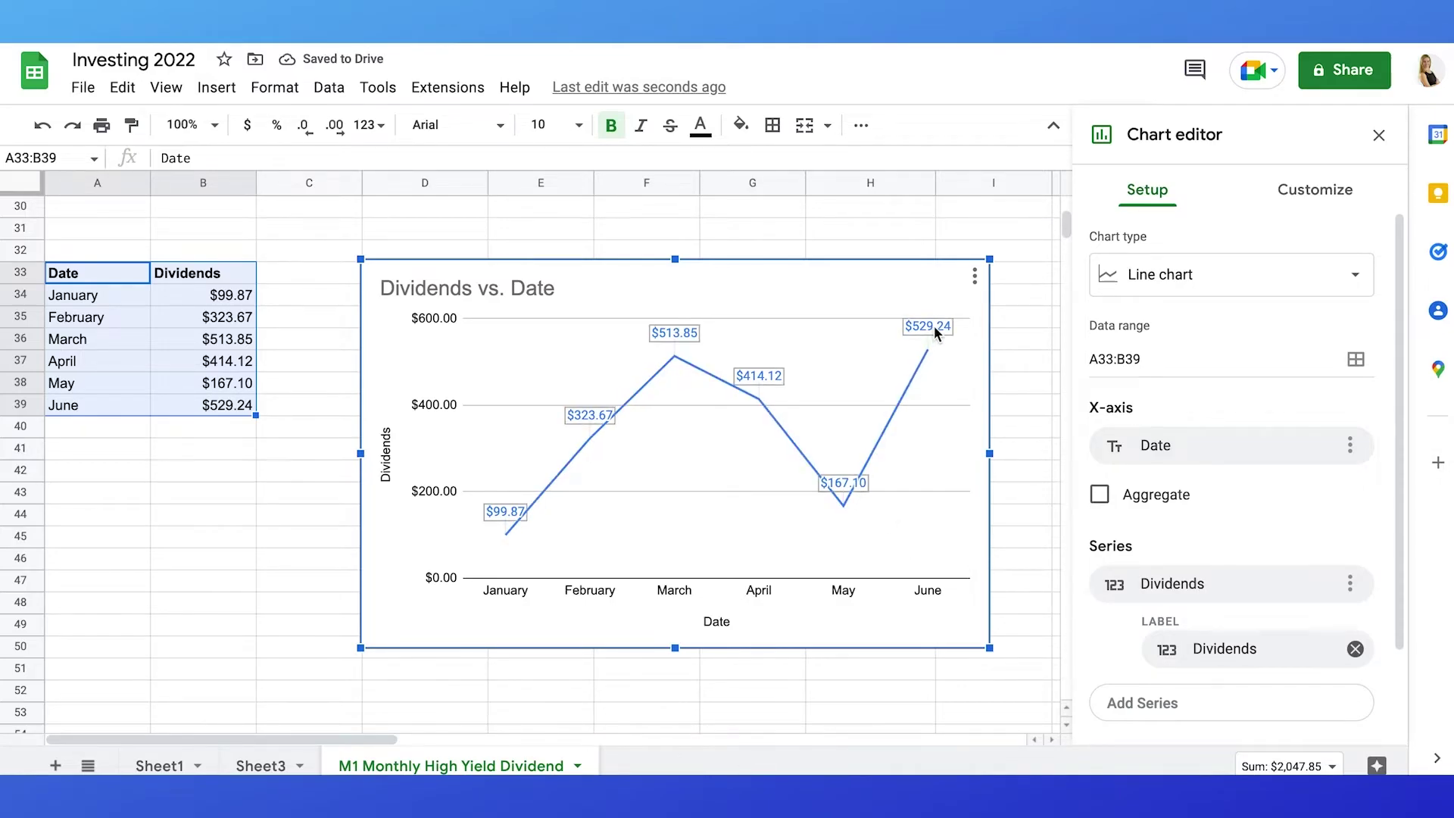
Step: Close the chart editor and bring up Explore suggestions for the table
click(1315, 189)
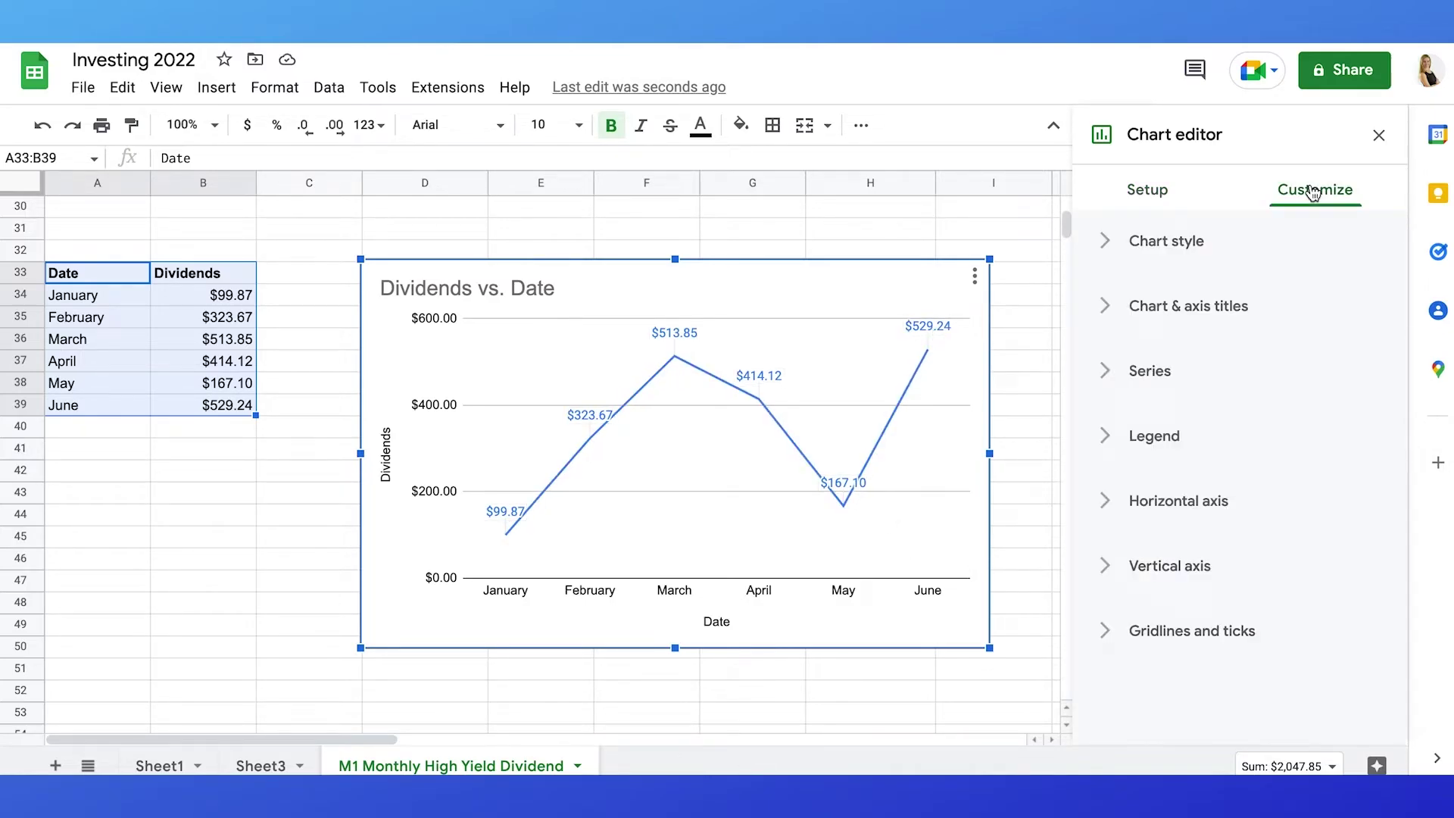
click(1106, 240)
click(1379, 134)
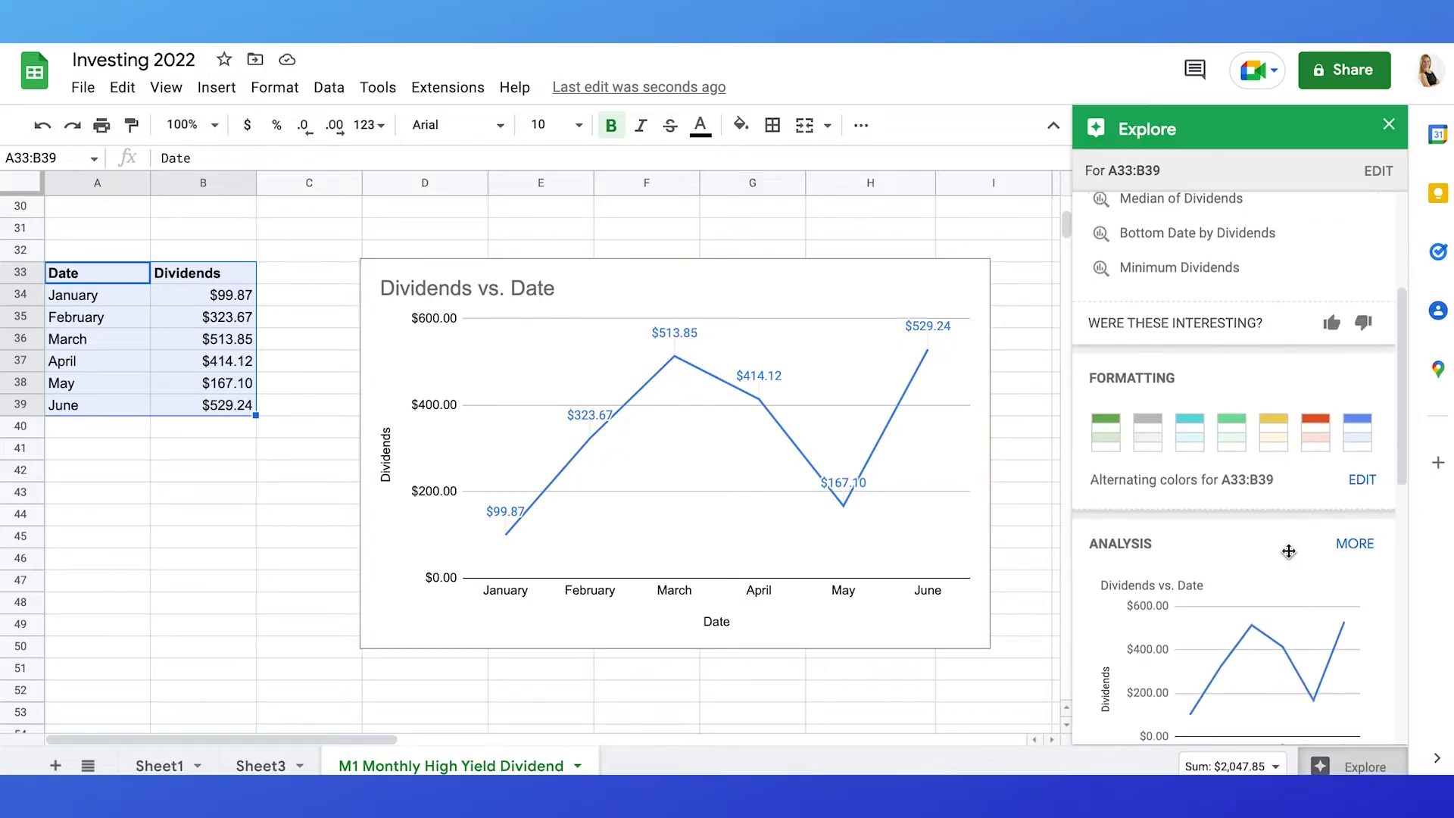
Step: Insert Explore's suggested column chart of dividends by month
scroll(1288, 550, down, 3)
click(1288, 551)
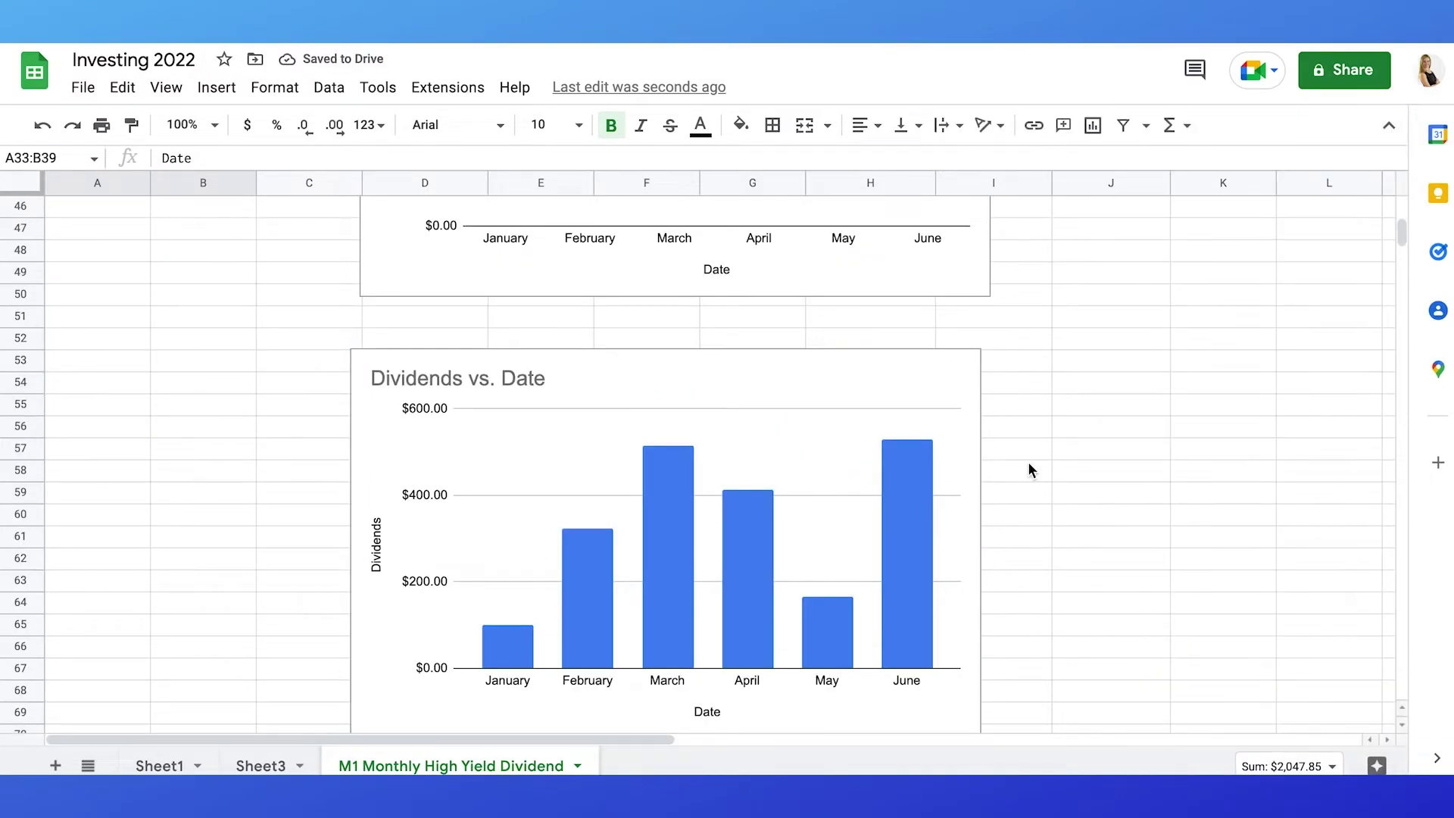
scroll(1029, 470, down, 2)
click(850, 455)
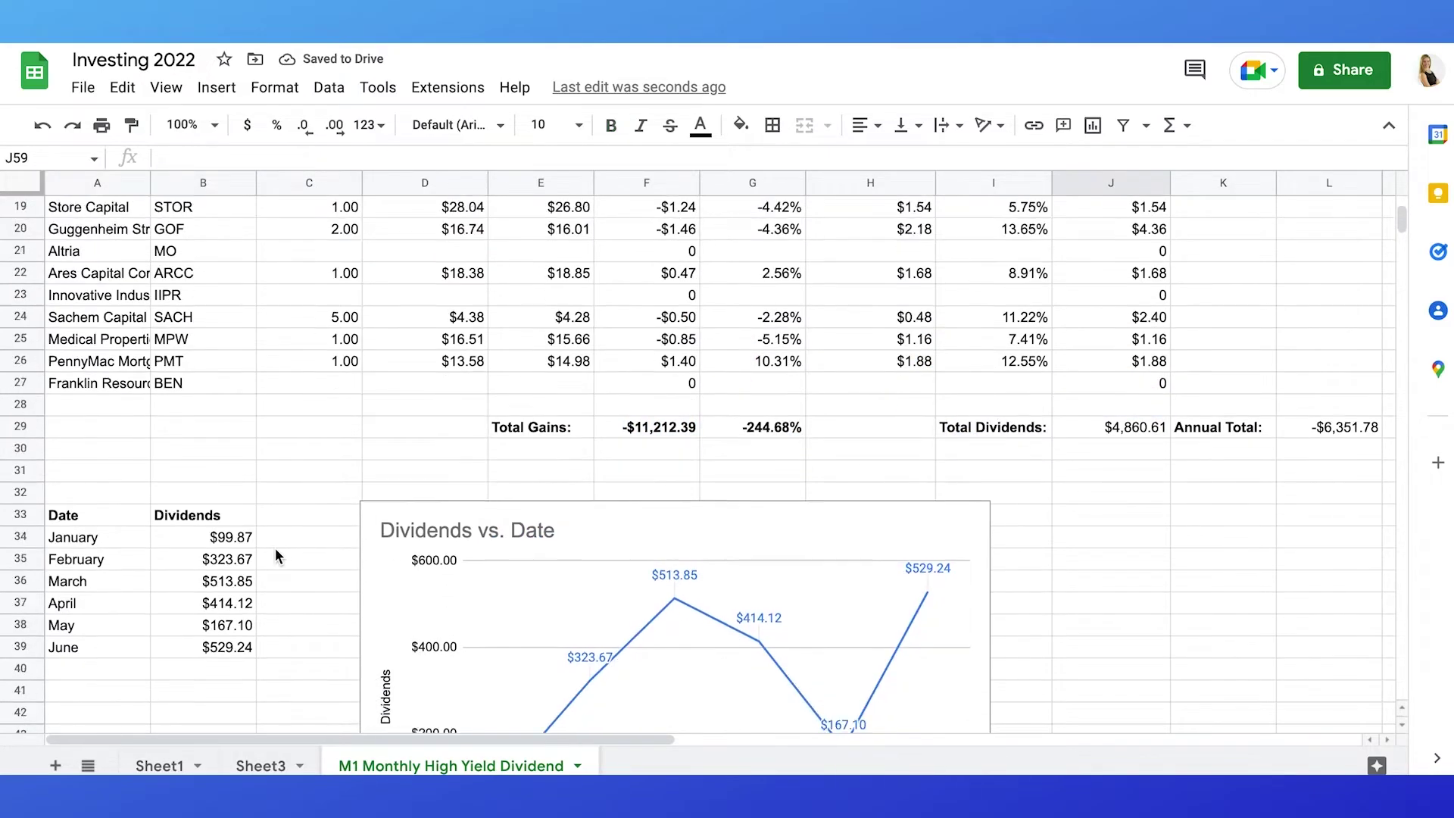
Step: Test a July row with $400, then delete it to keep January–June
scroll(280, 559, down, 1)
scroll(276, 557, down, 1)
scroll(250, 493, up, 1)
scroll(151, 477, down, 1)
click(101, 540)
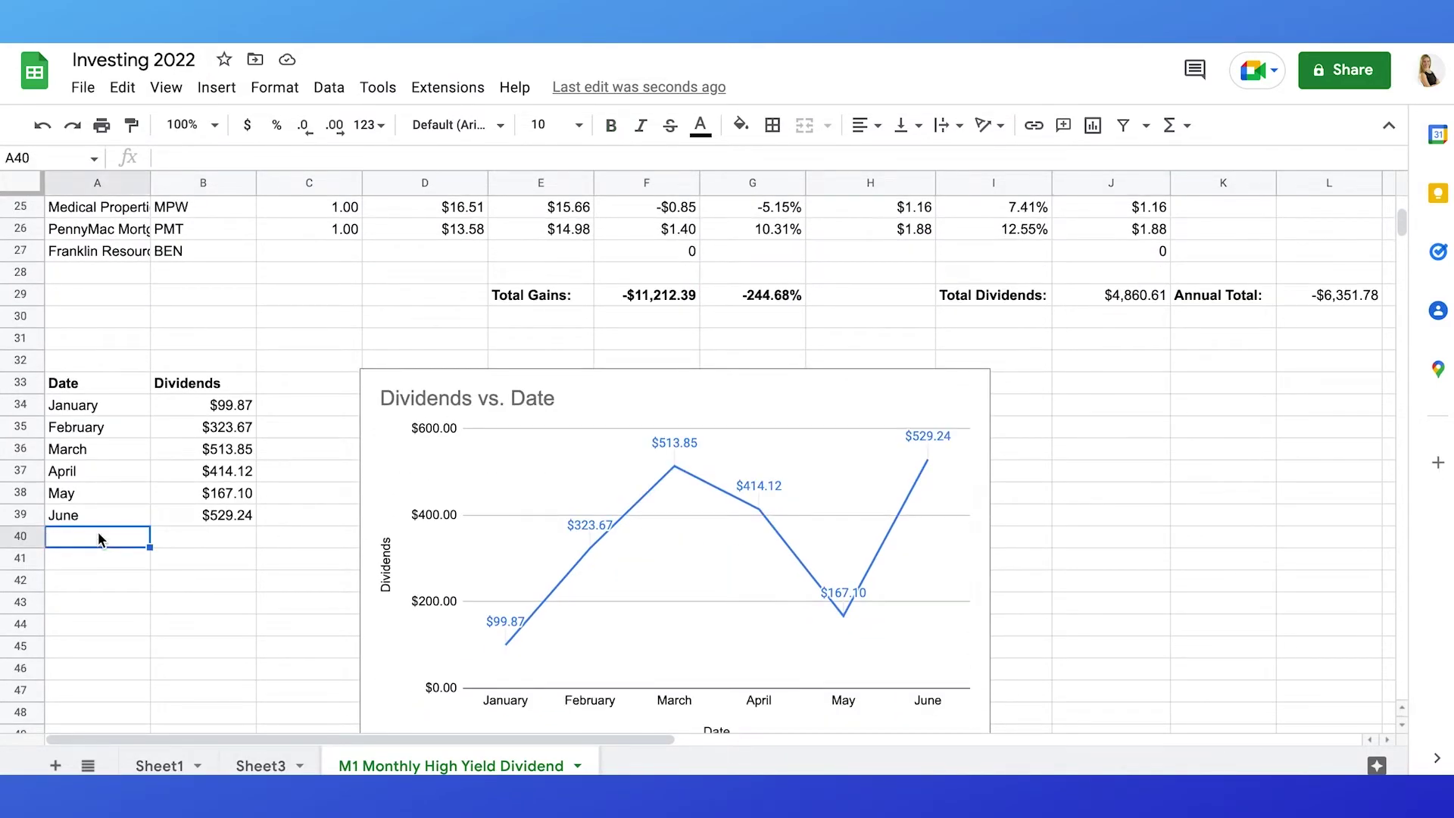
text(July)
key(Tab)
text($400)
key(Return)
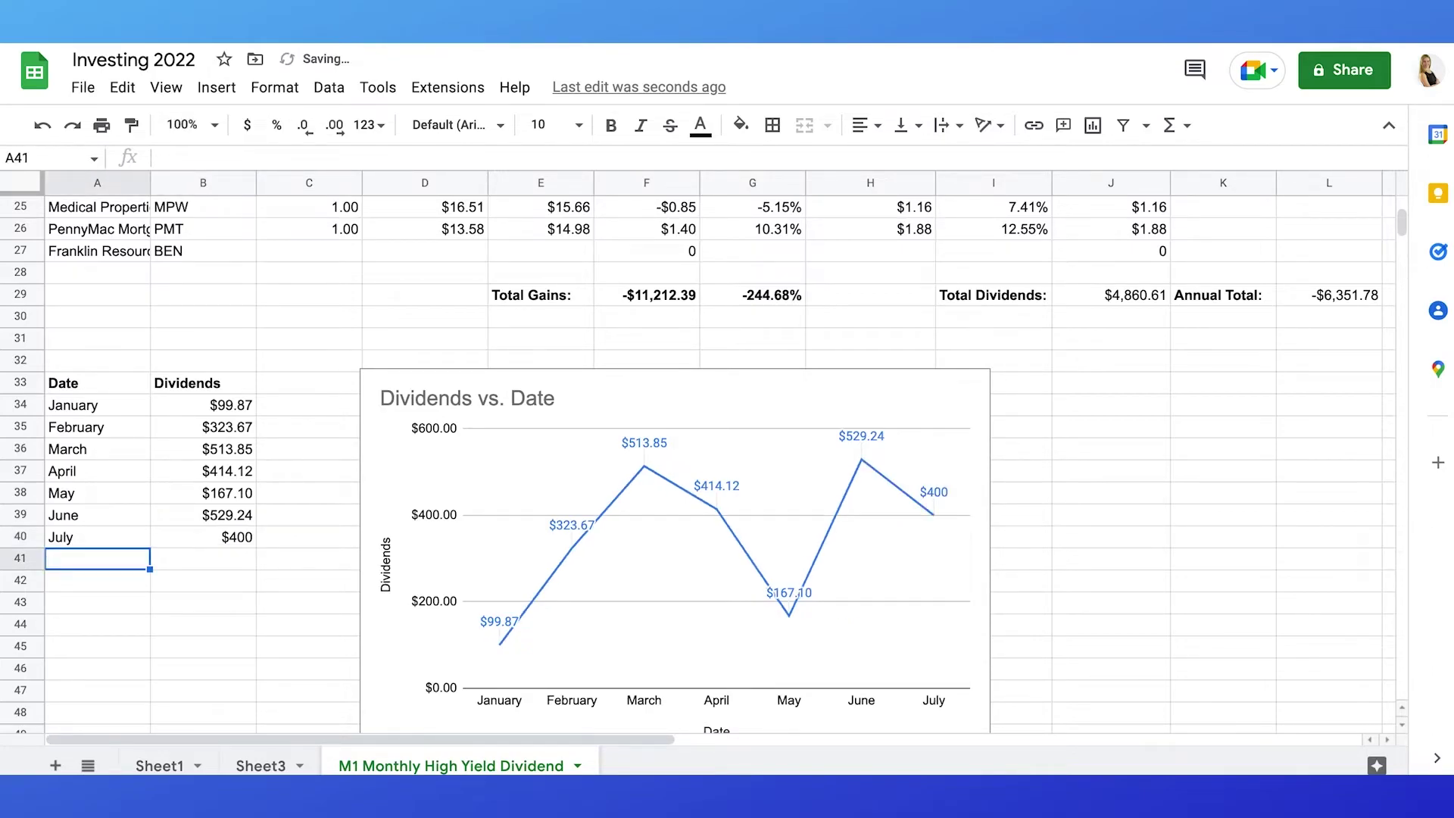
drag(101, 539, 133, 537)
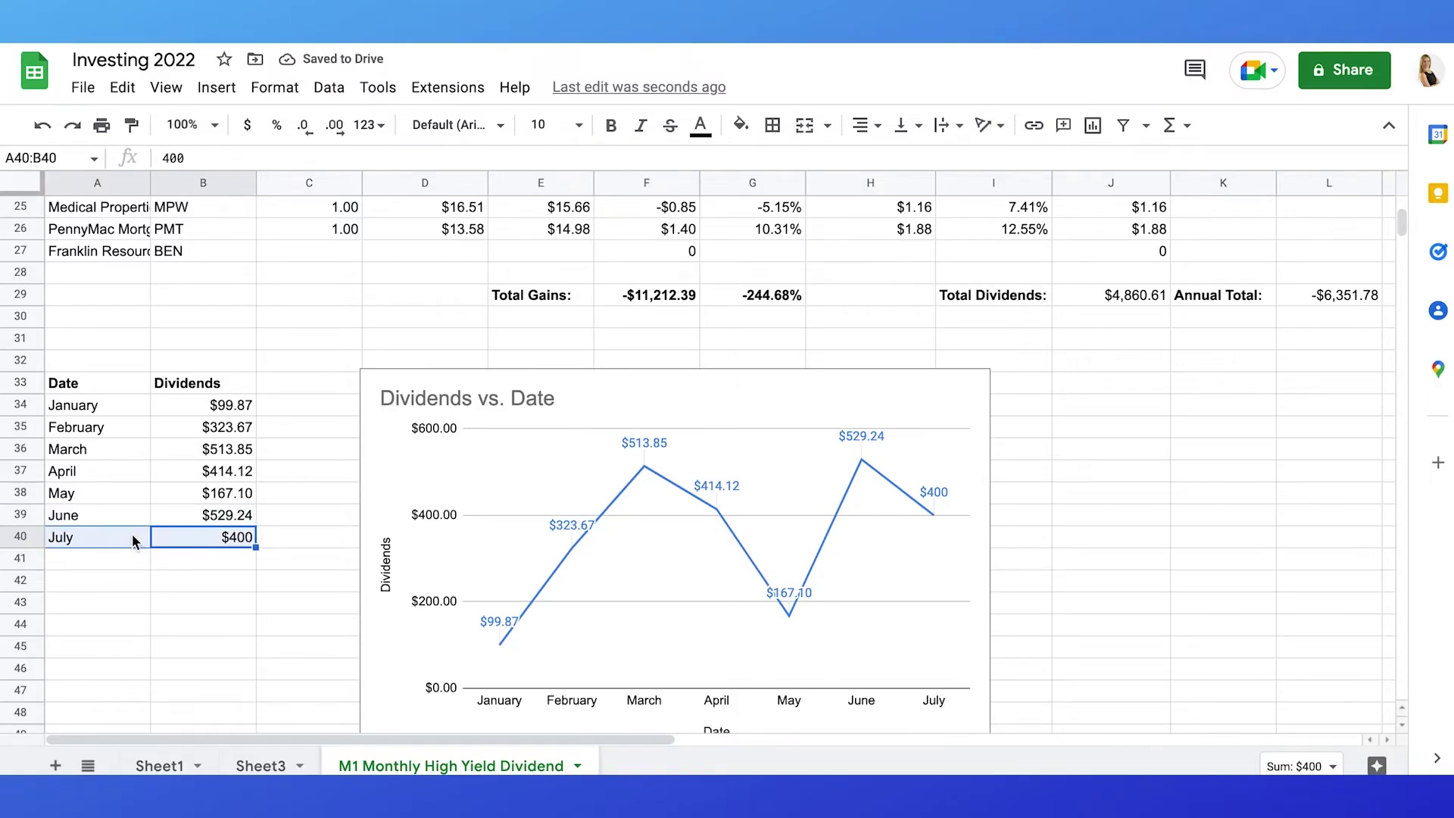
key(Delete)
scroll(633, 500, down, 3)
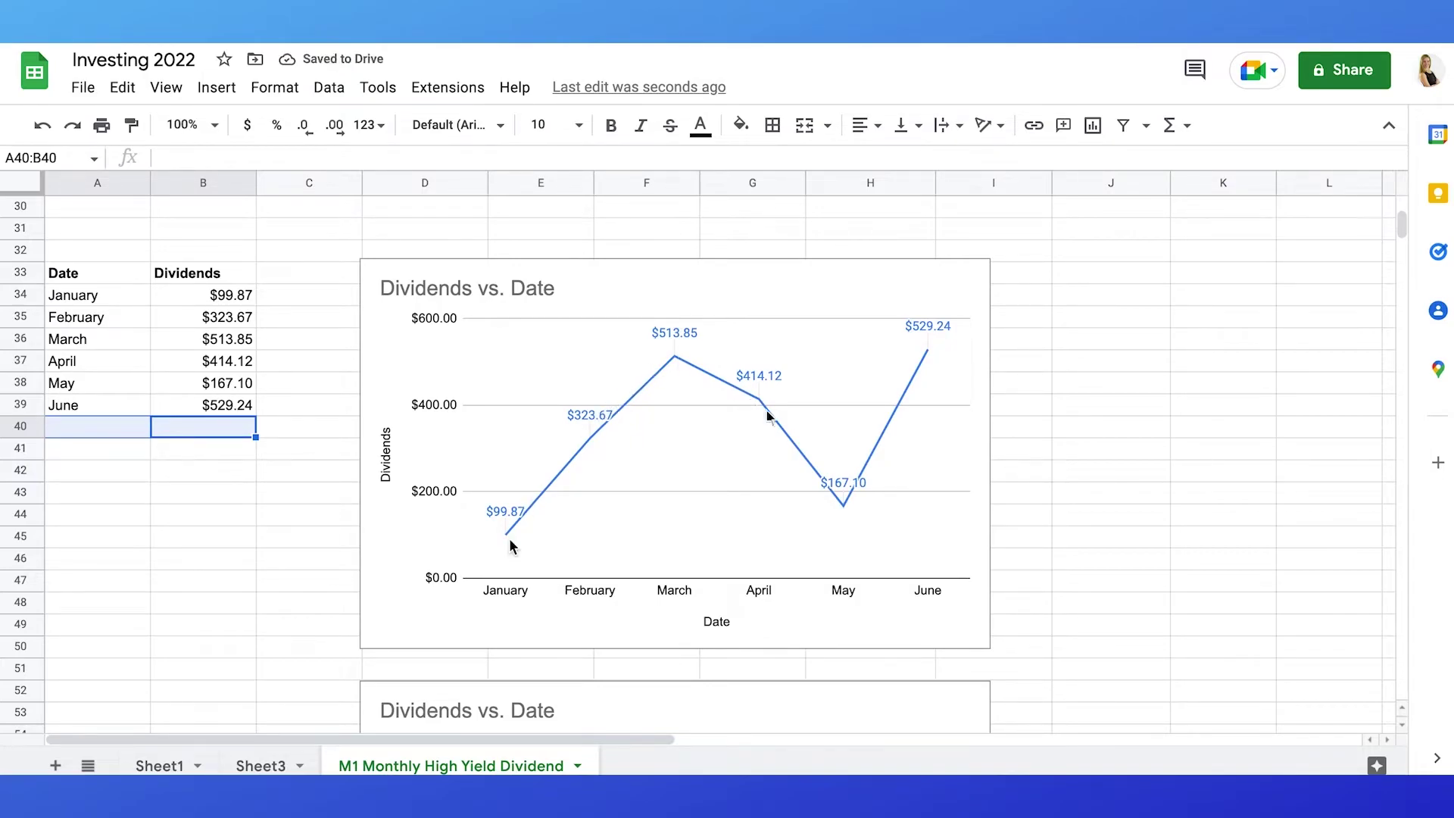
key(Up)
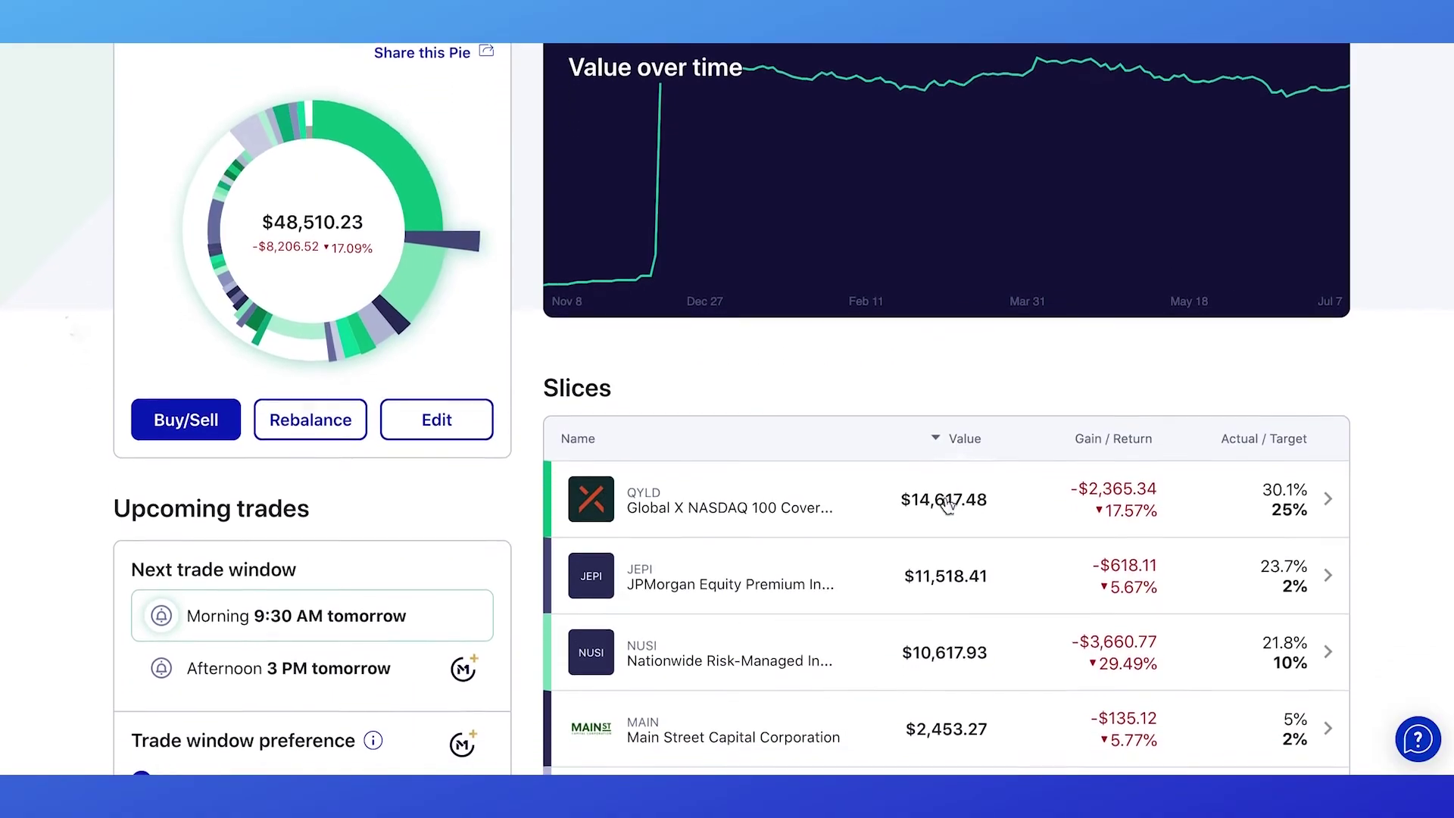
Step: Scroll the M1 Finance pie page to view the Slices list of holdings
scroll(951, 485, down, 3)
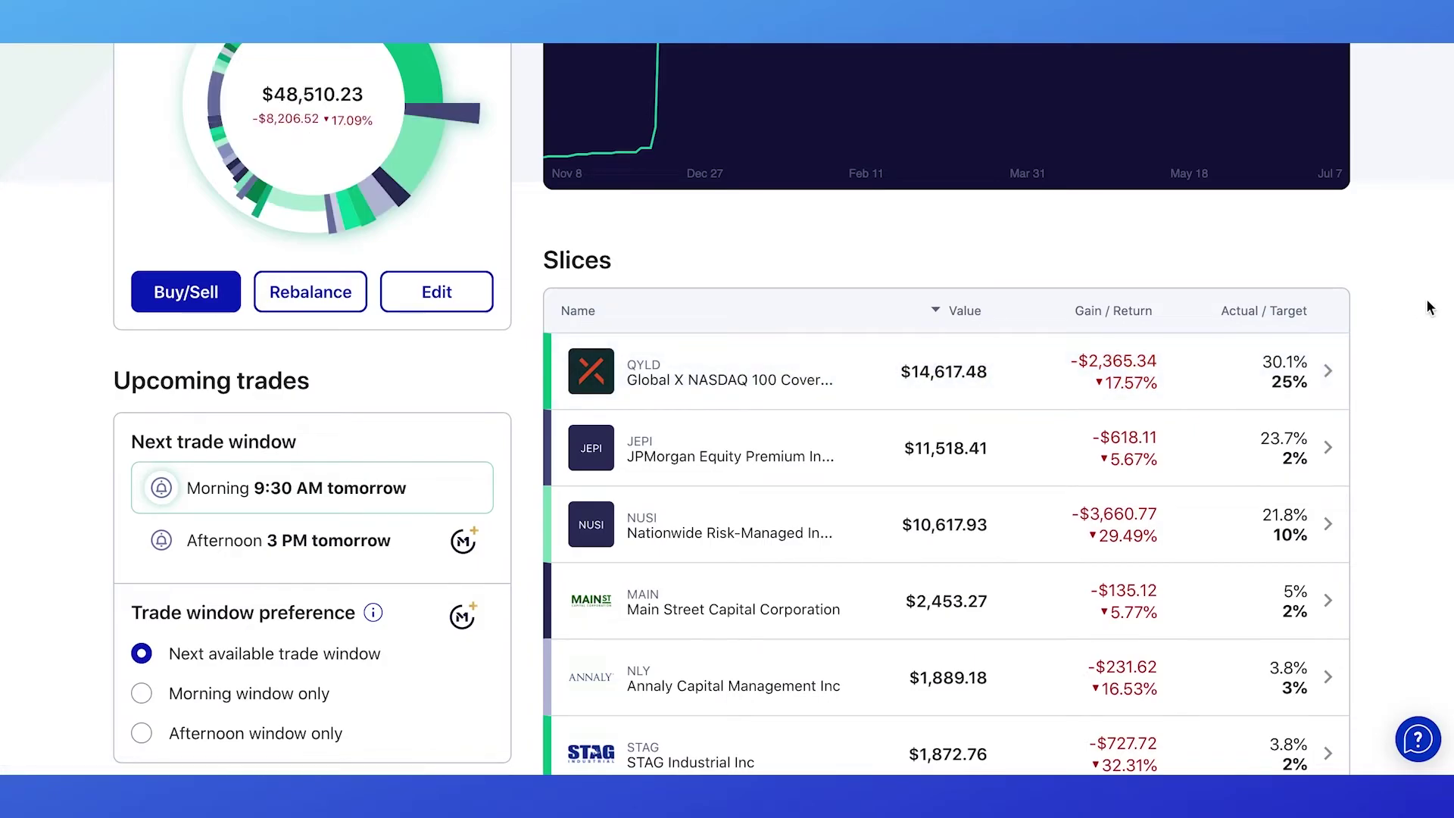
scroll(1429, 307, up, 2)
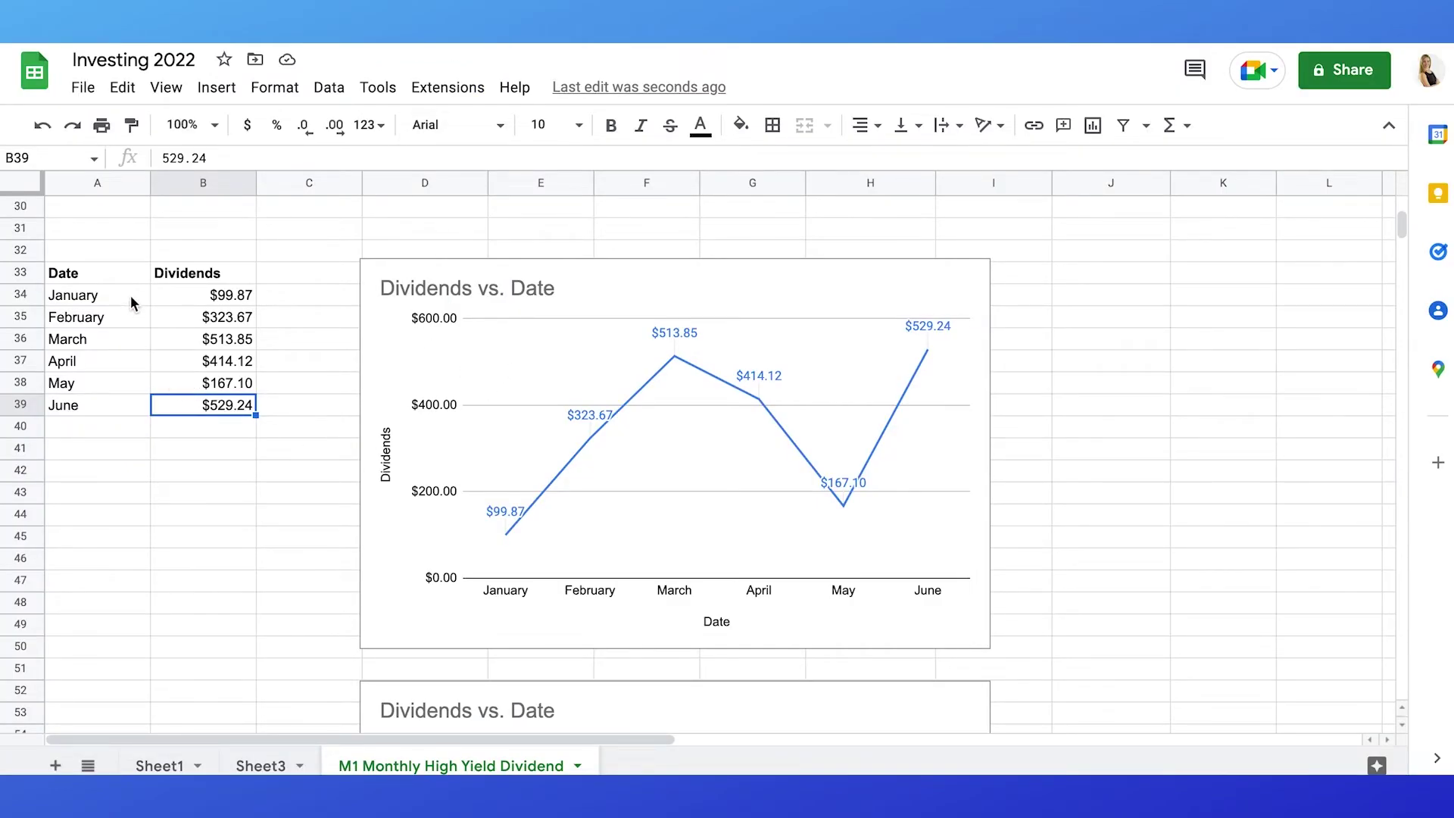
Step: Select the January–June dividend data, then the June value, and scroll to the column chart
drag(130, 295, 197, 397)
click(184, 425)
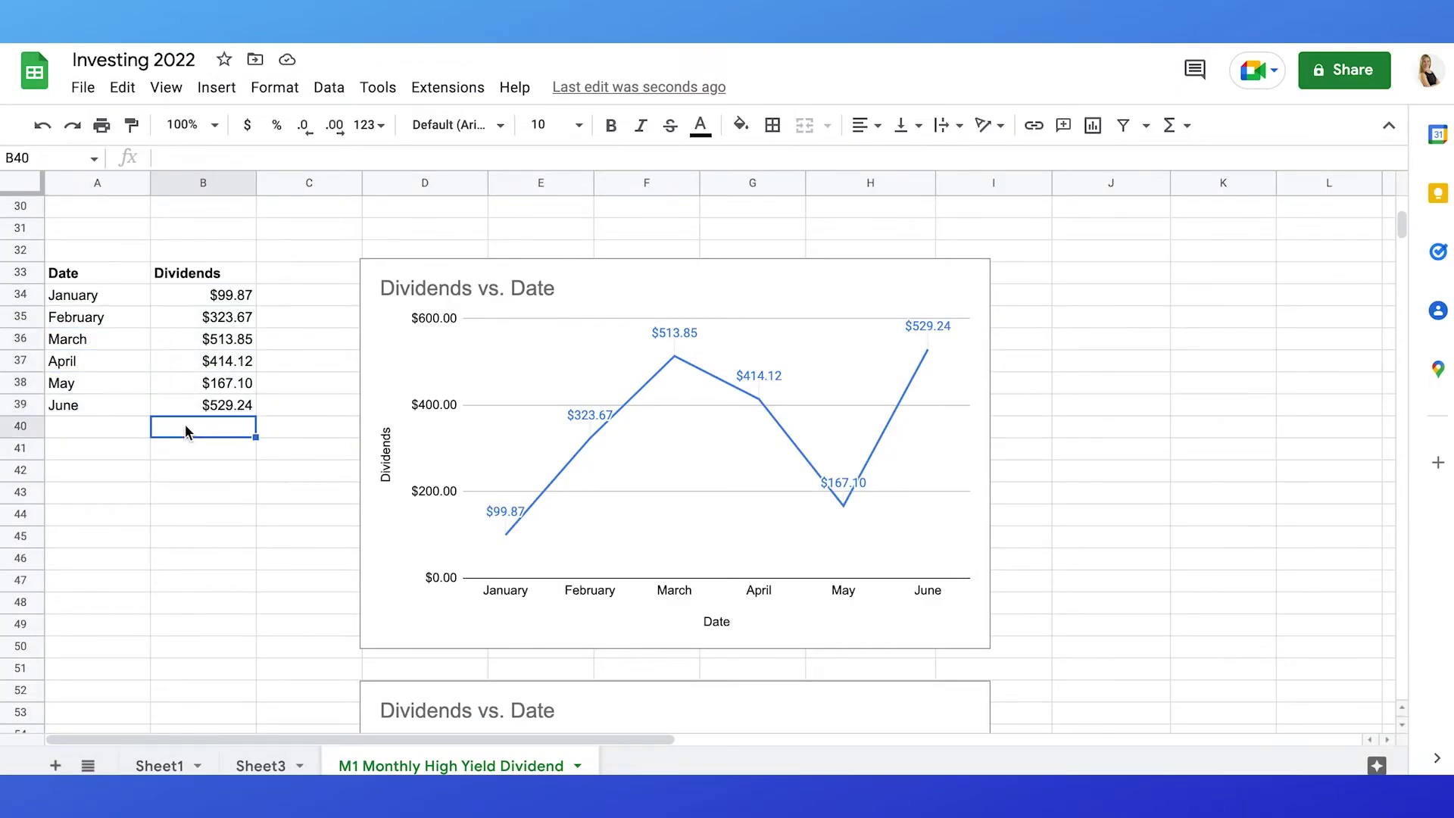
click(184, 405)
scroll(1195, 465, down, 1)
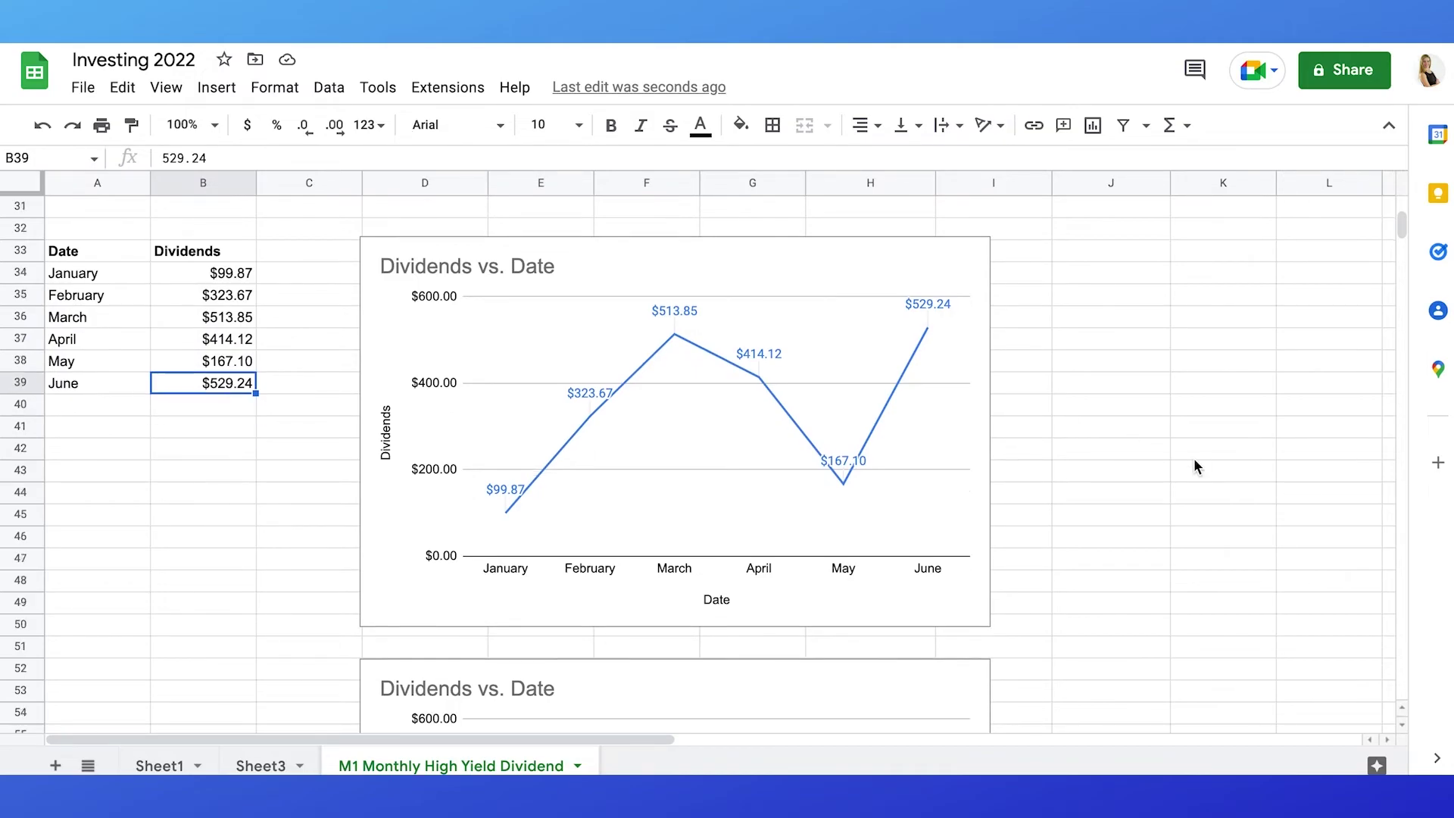
scroll(1194, 465, down, 4)
scroll(1193, 465, down, 1)
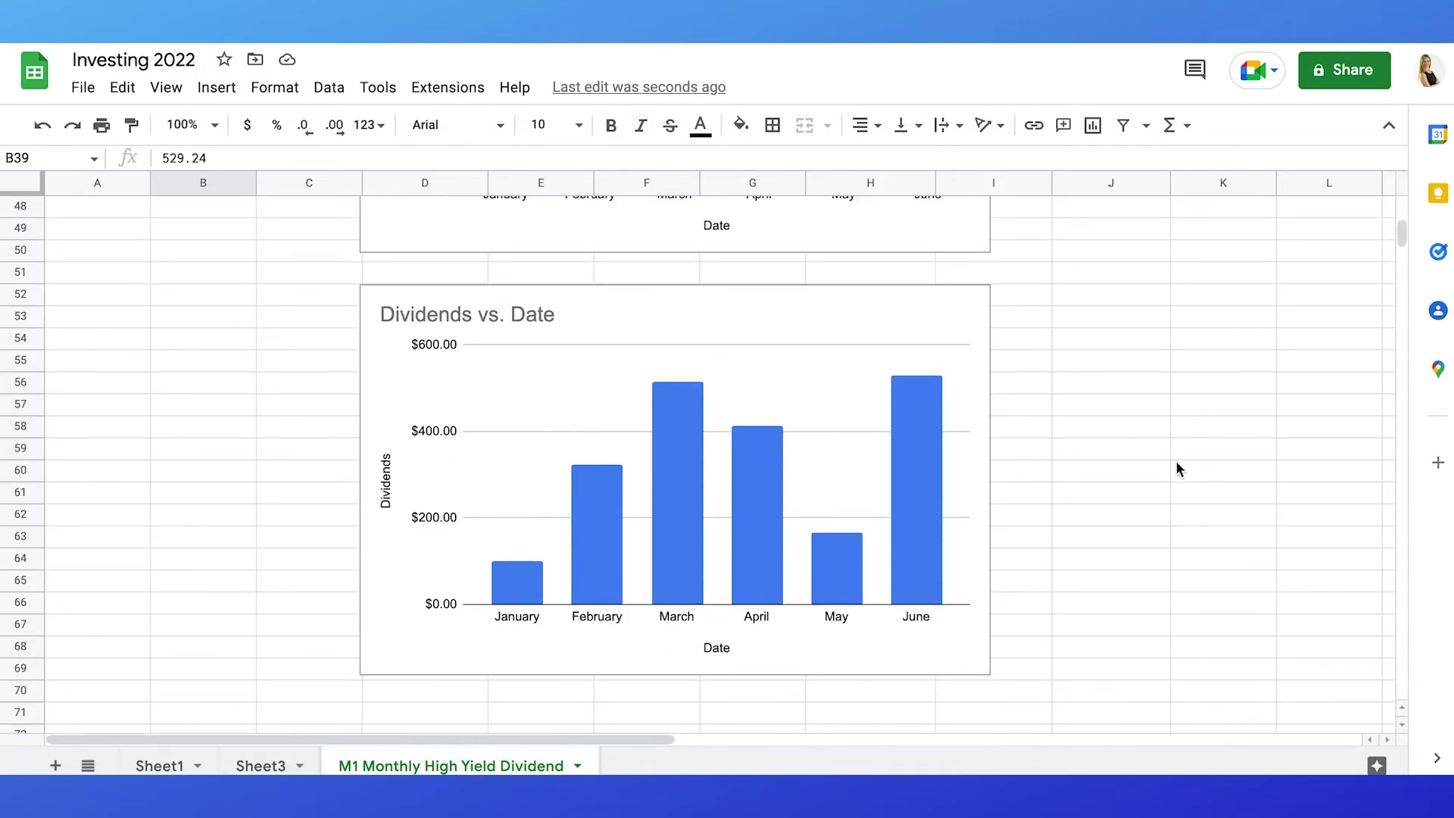
Step: Add data labels showing Dividends values to the column chart's series
click(933, 391)
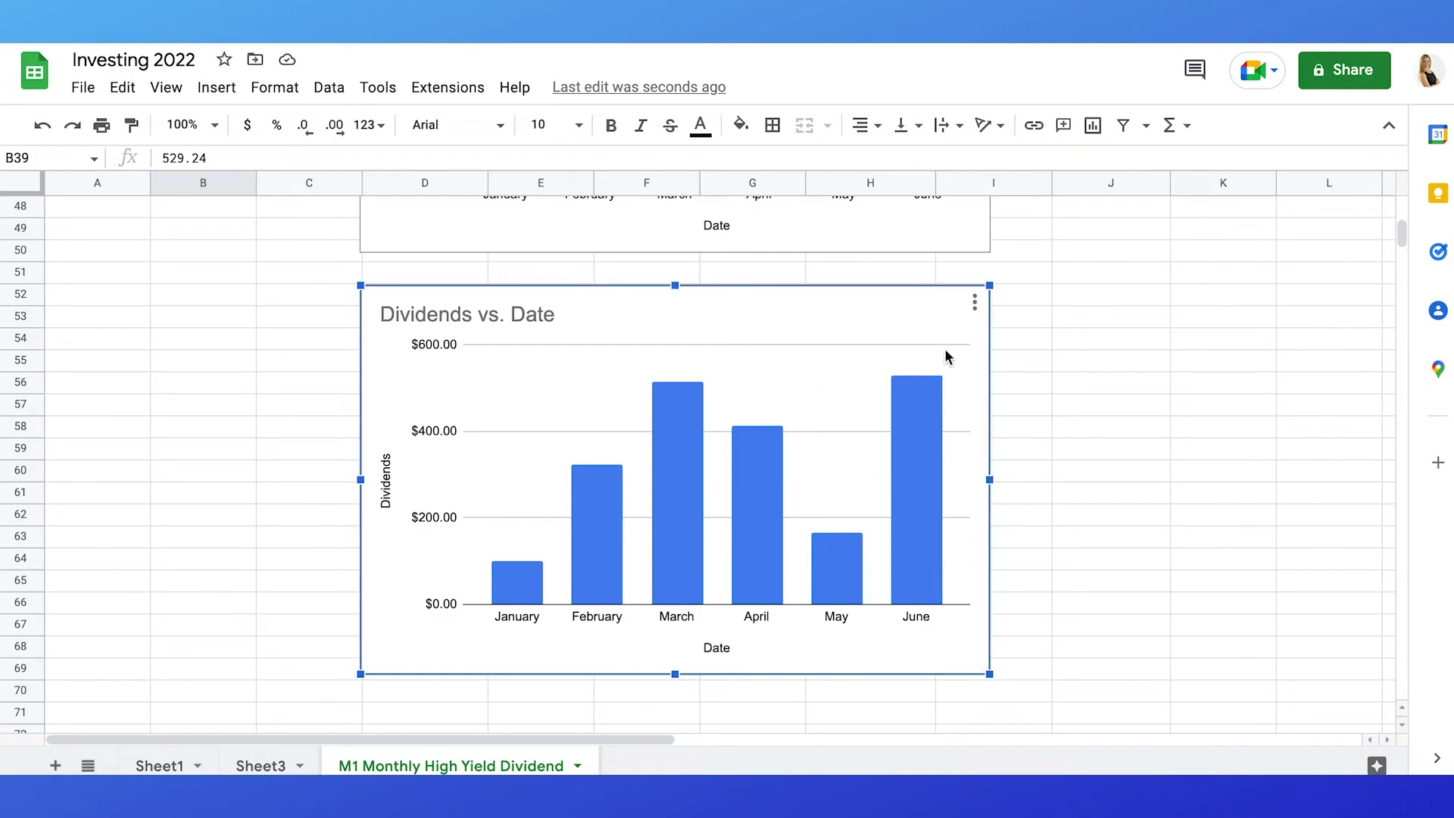
click(975, 303)
click(1007, 334)
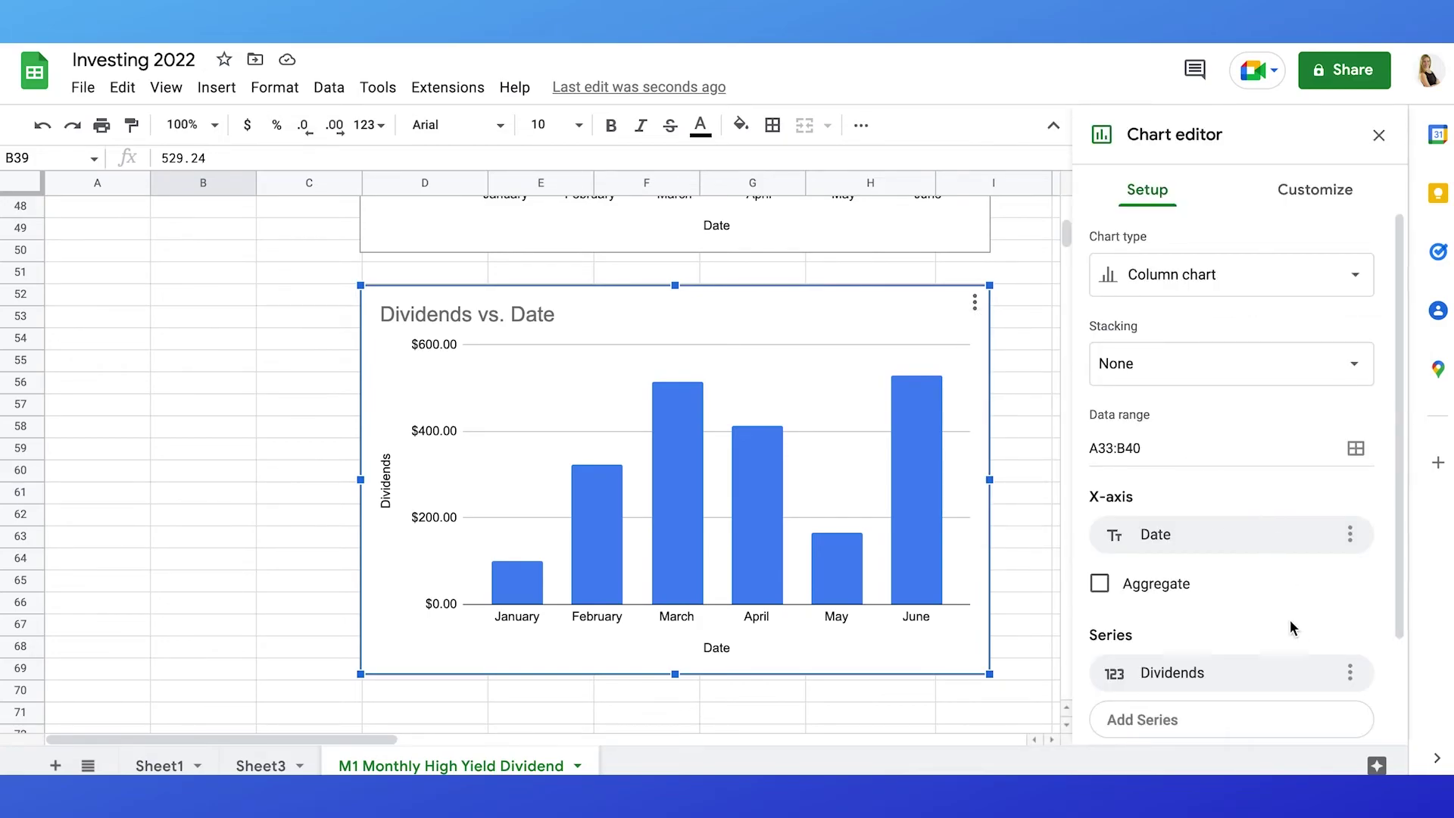
scroll(1290, 621, down, 3)
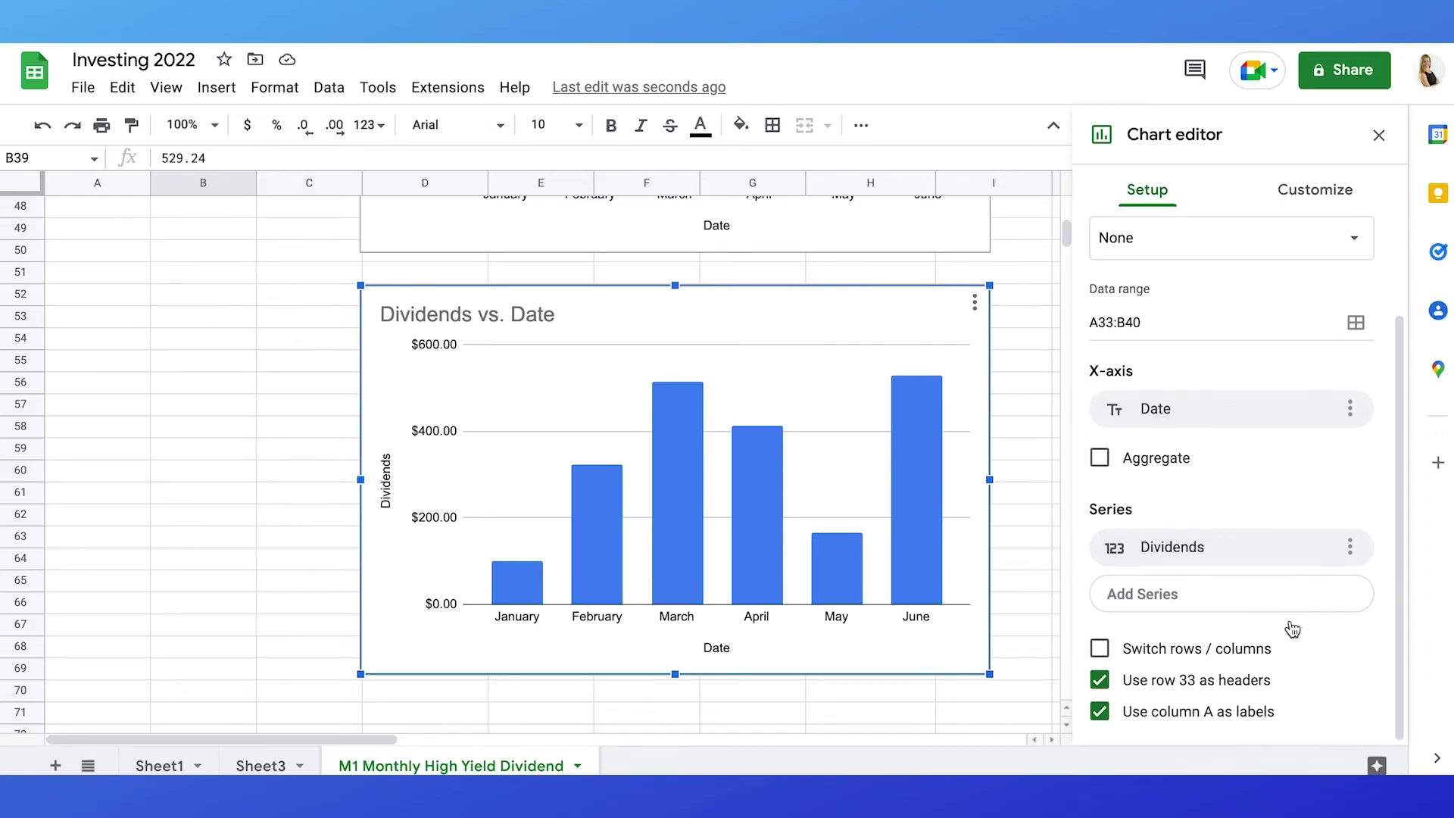
click(1351, 547)
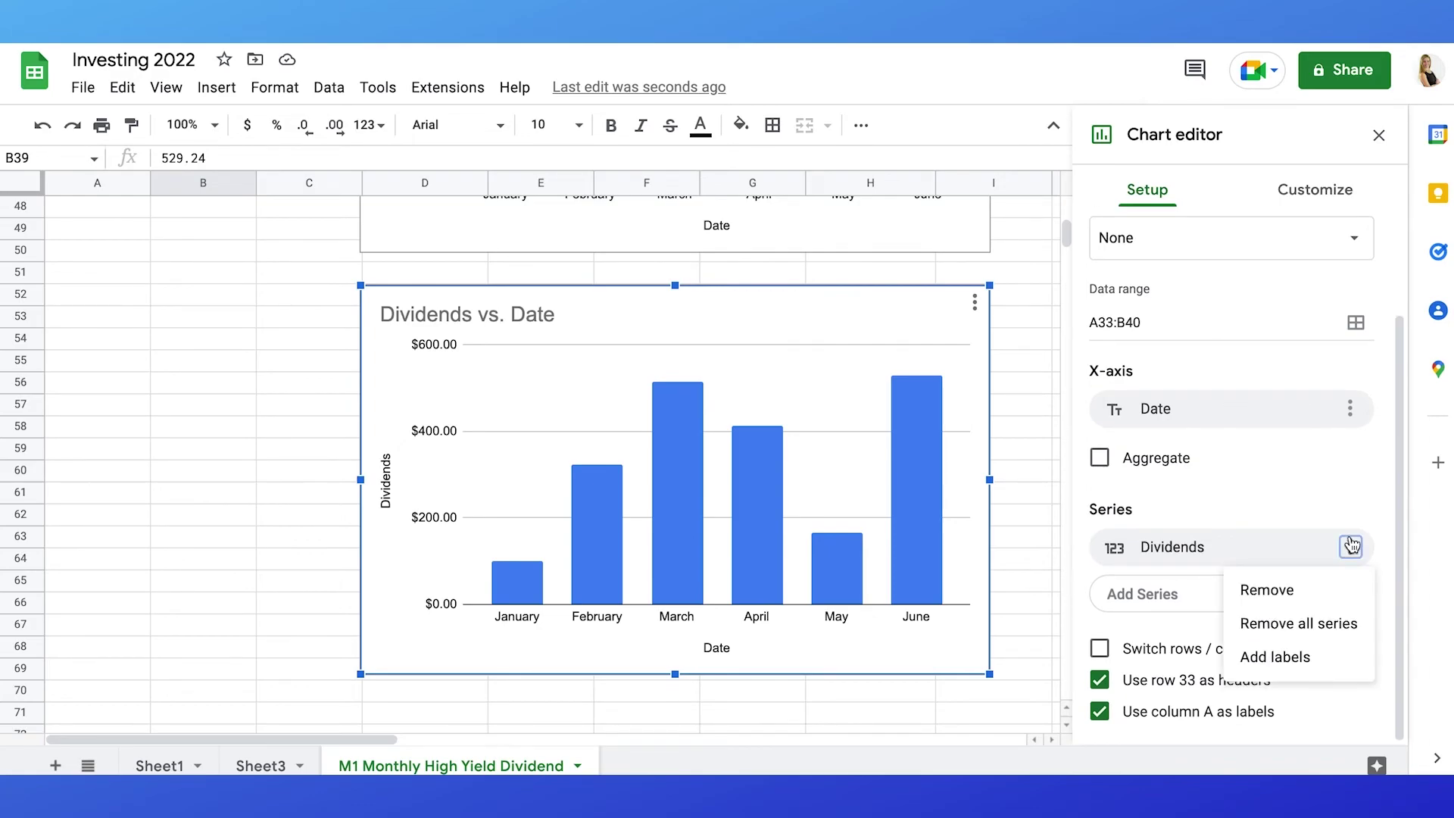
click(1276, 656)
click(1297, 610)
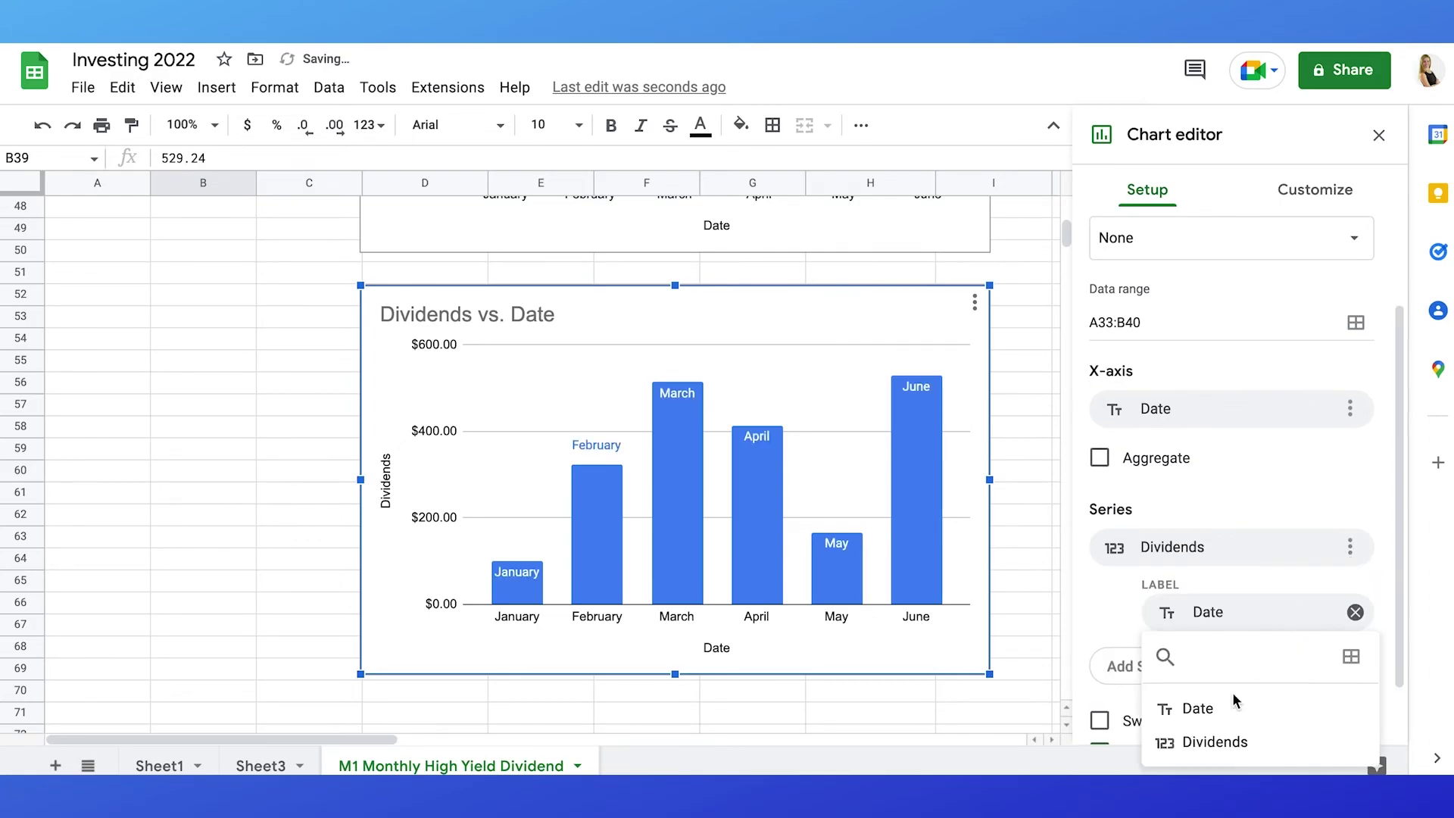
click(1214, 742)
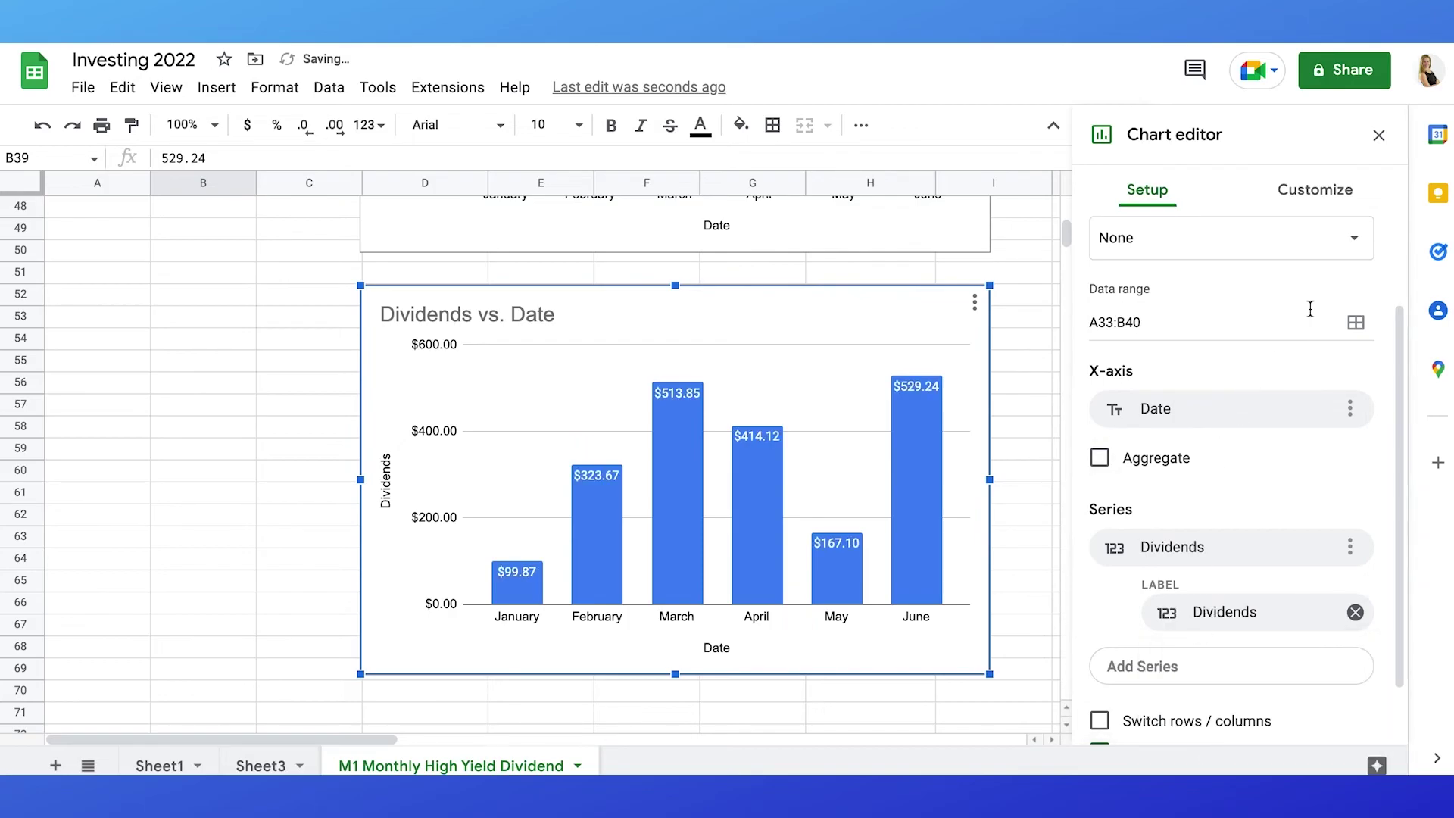
Step: Expand the chart style settings under Customize, then close the chart editor
click(1328, 196)
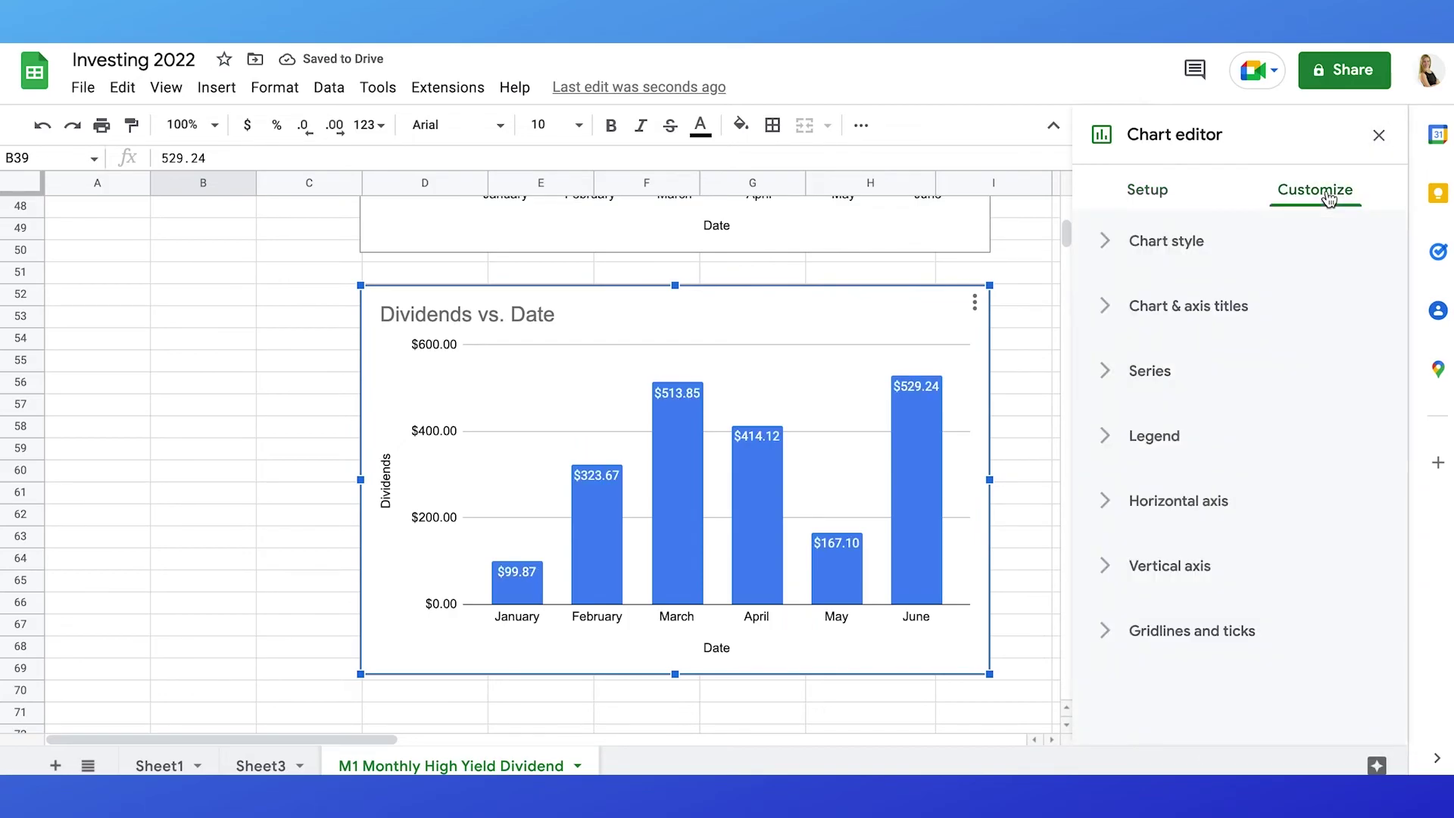
click(1106, 242)
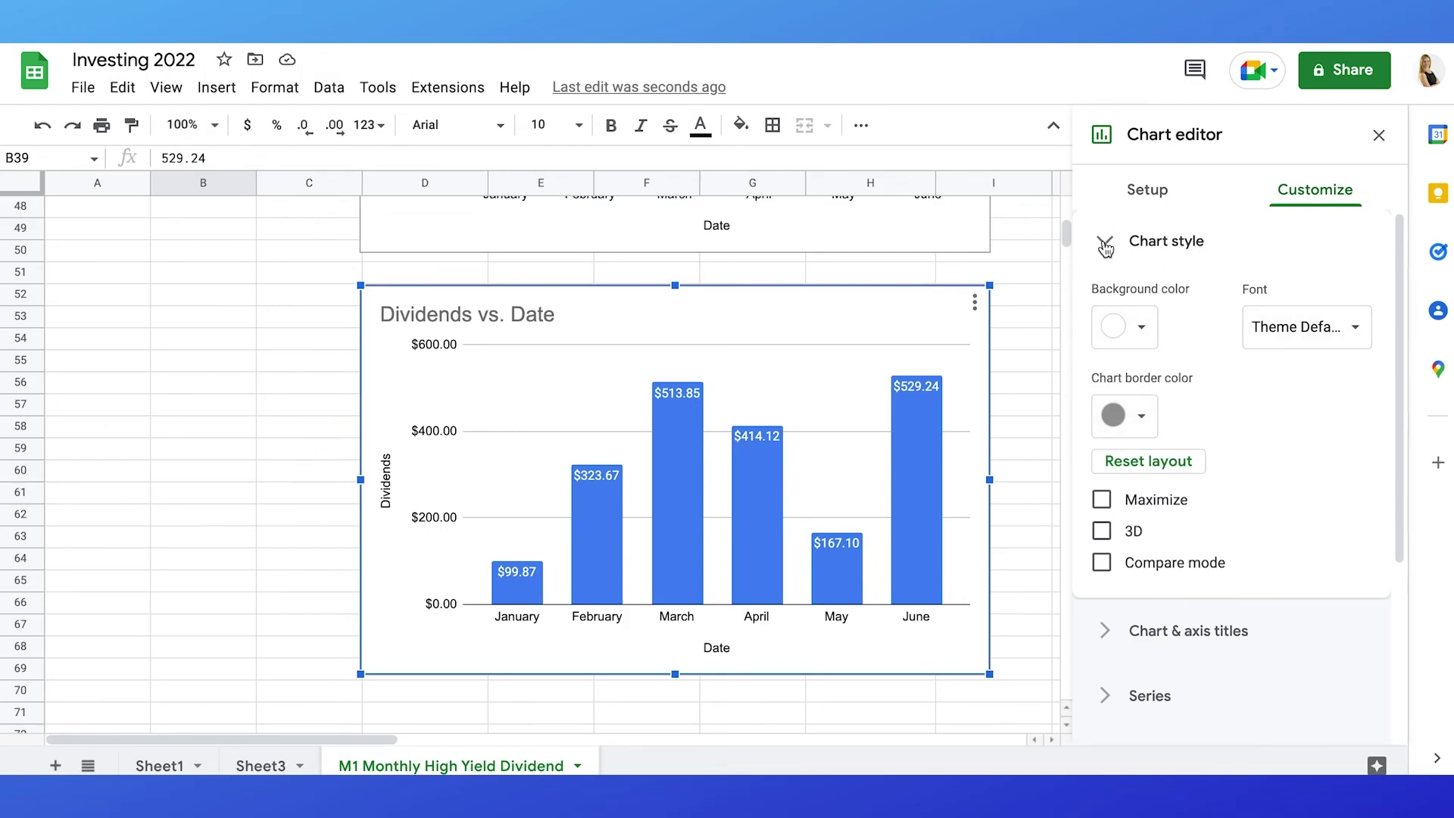
click(1379, 135)
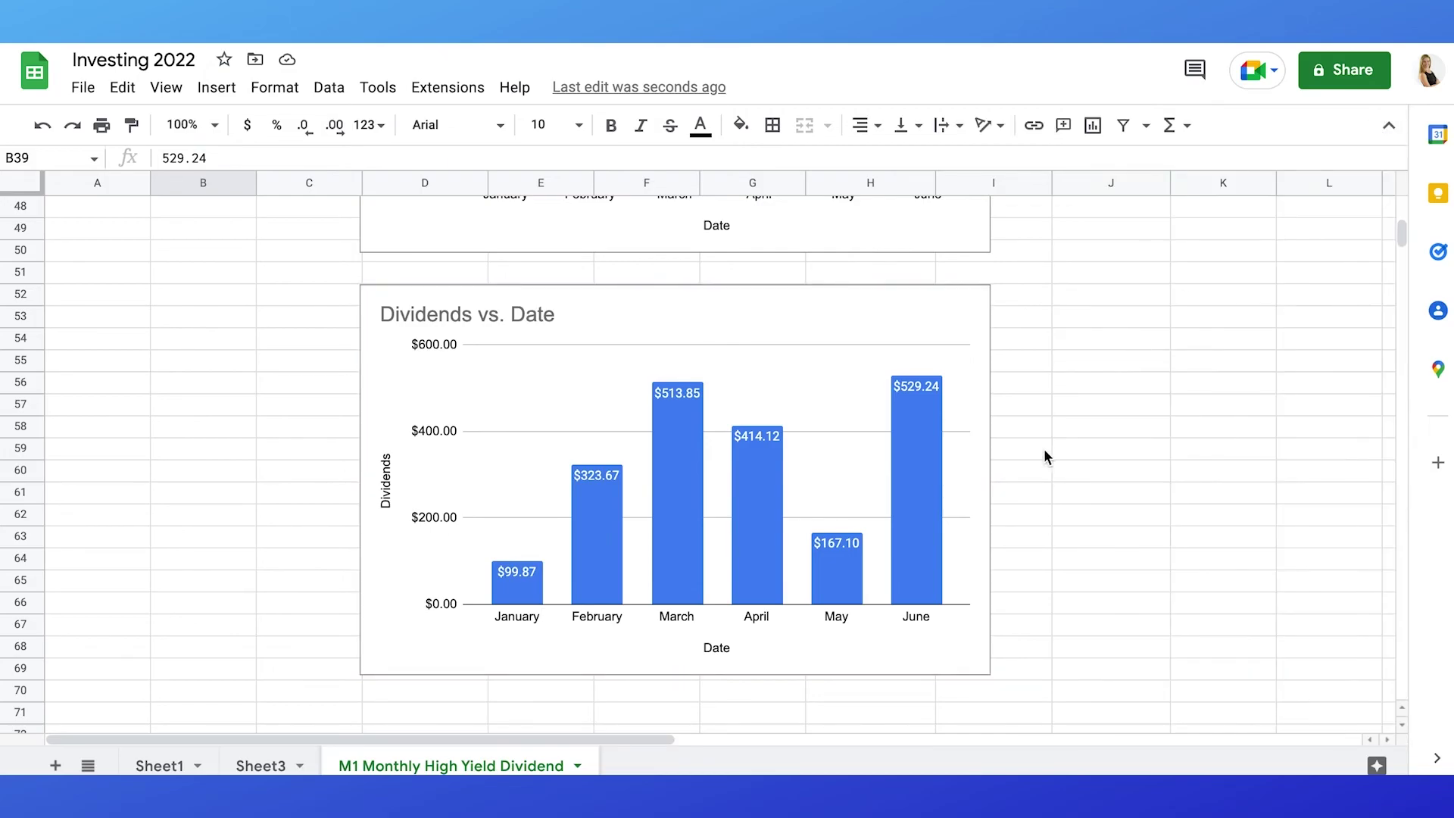
scroll(1045, 454, up, 1)
scroll(1045, 457, up, 5)
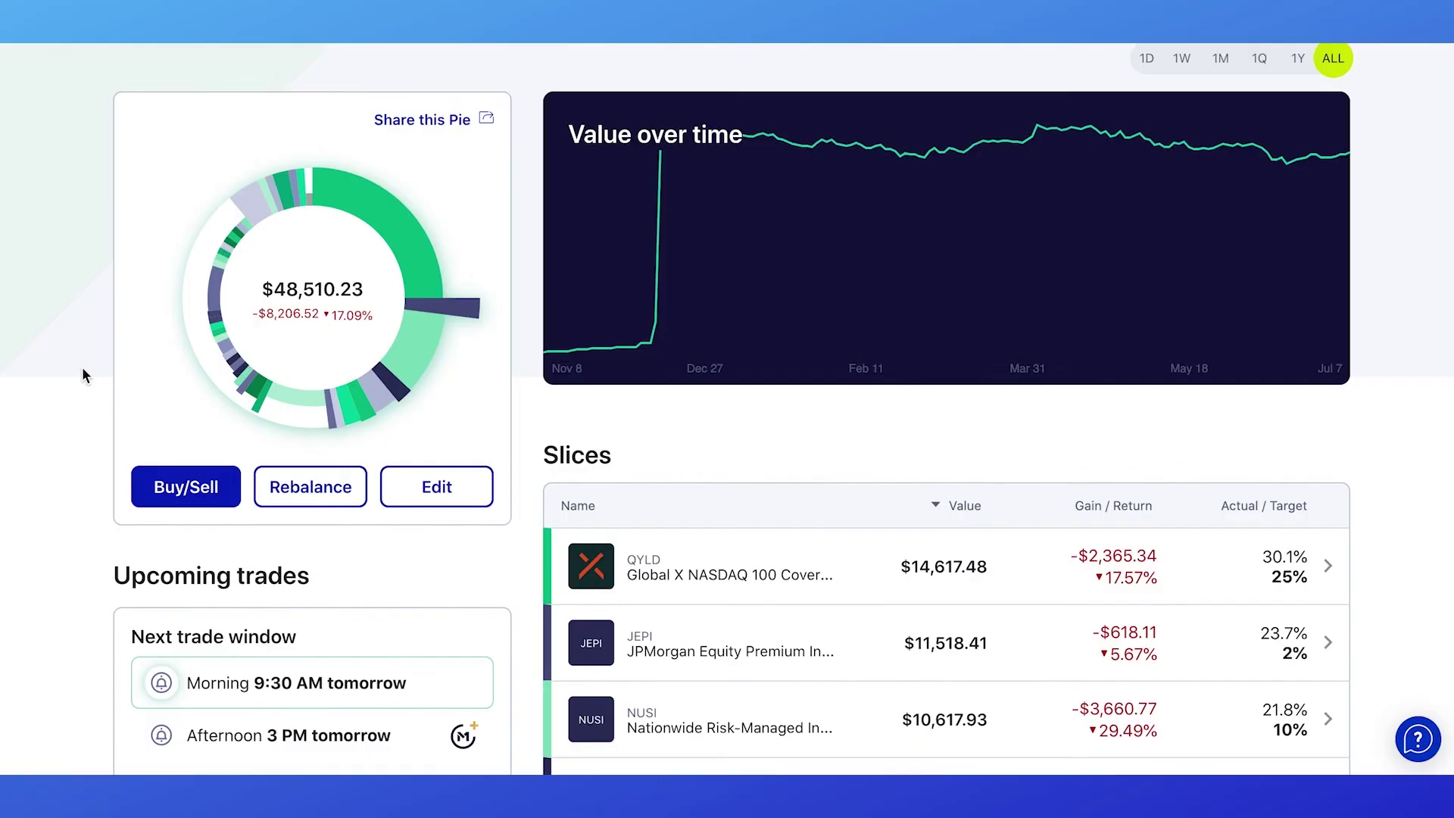
scroll(944, 503, down, 2)
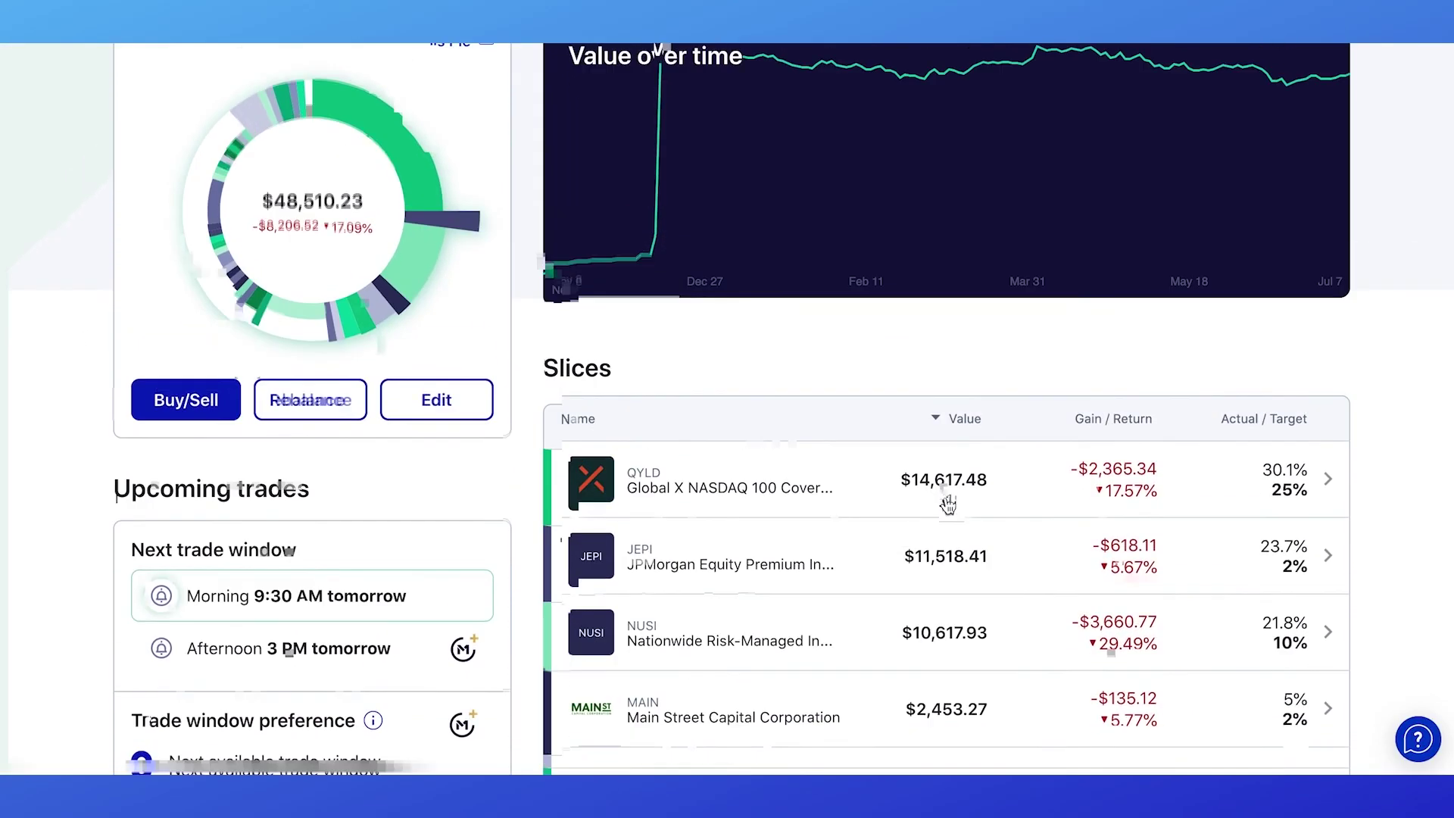
scroll(946, 503, down, 2)
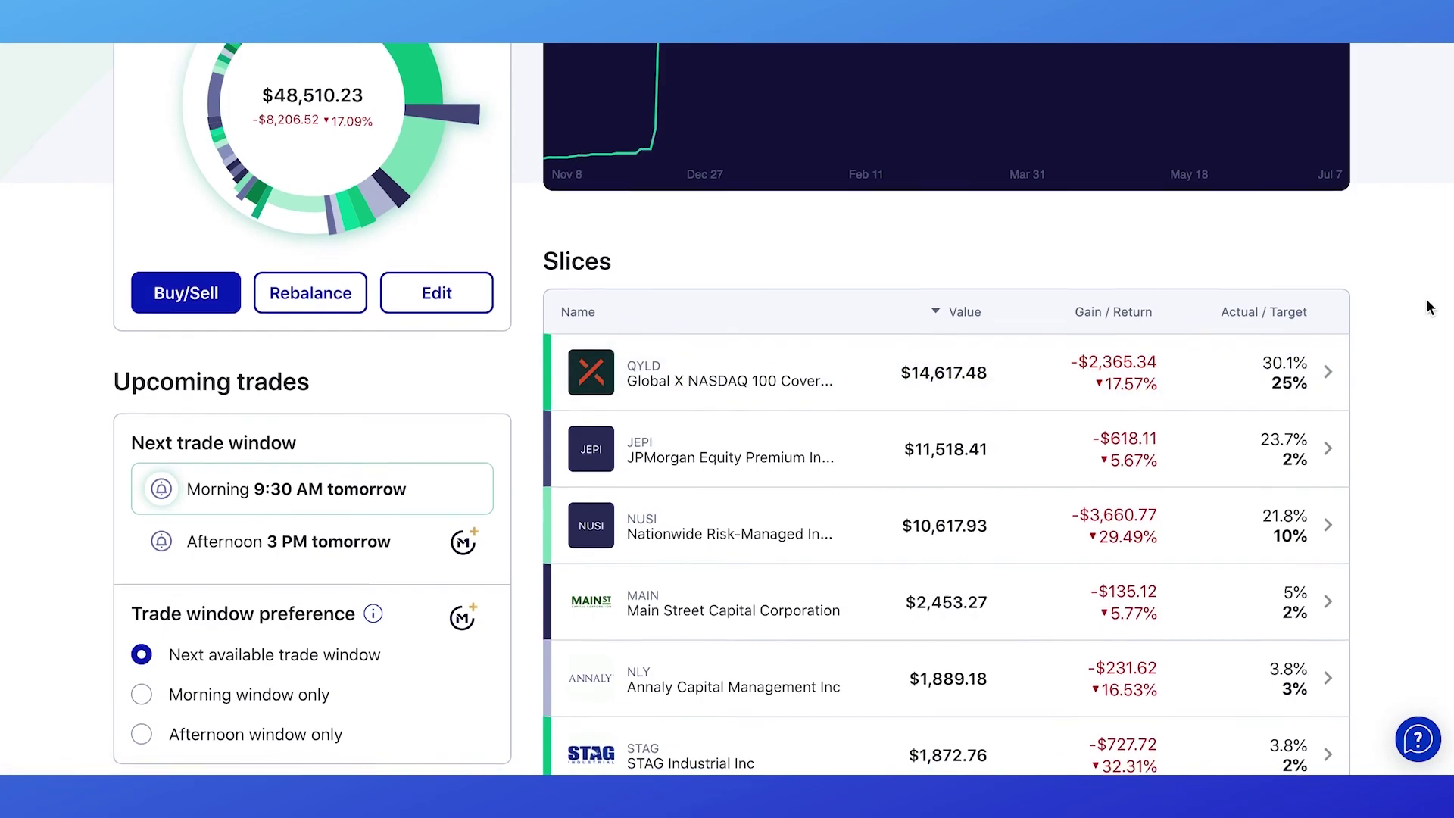
scroll(1429, 307, up, 3)
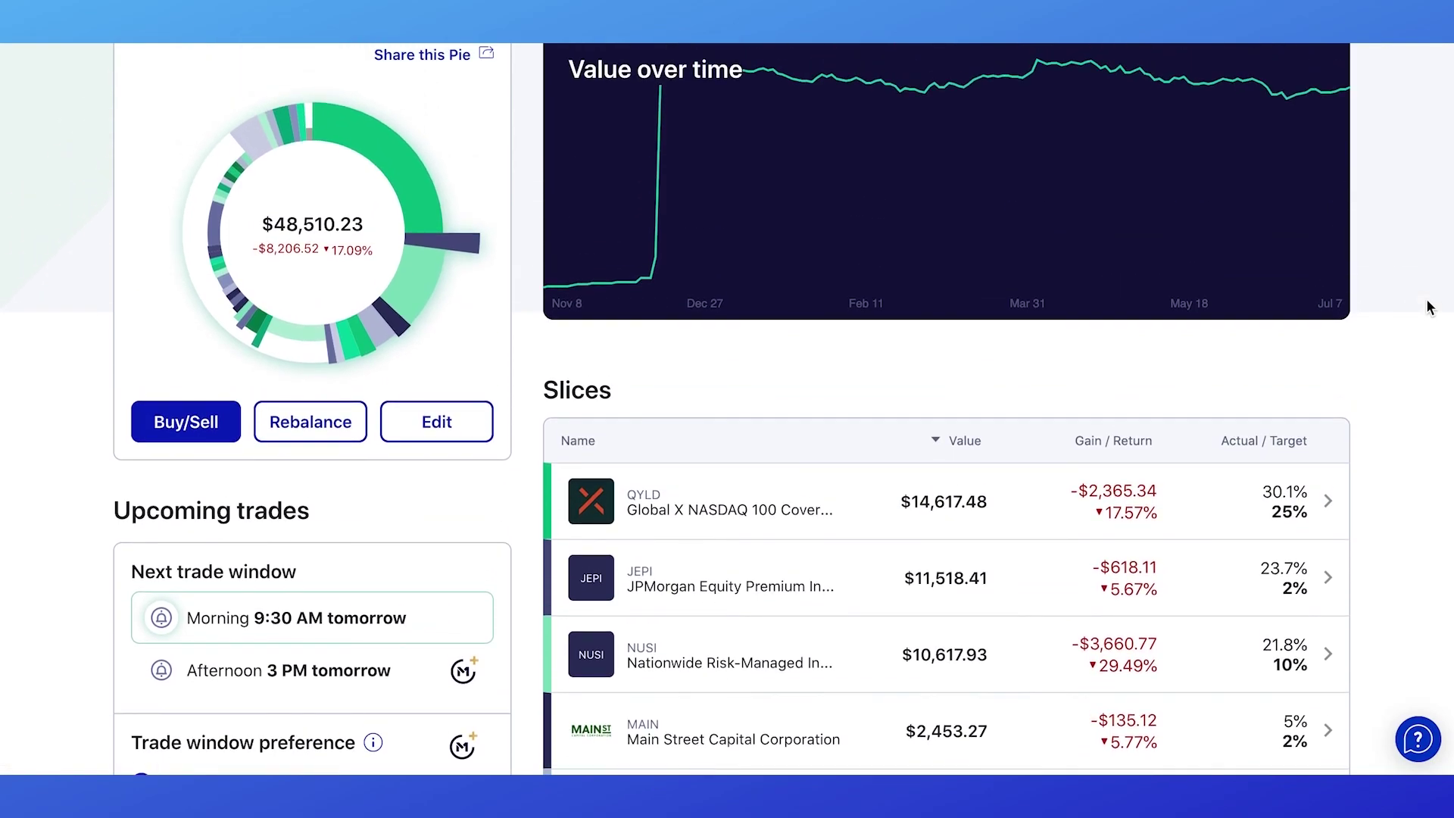